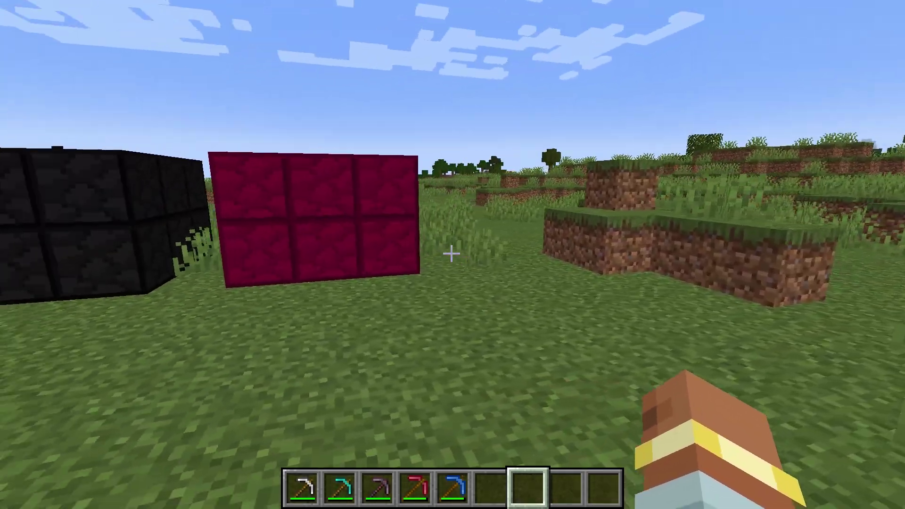
Step: Examine the black and magenta block structures from several sides while switching among the pickaxes, ending with the iron pickaxe
{"action": "key", "text": "s"}
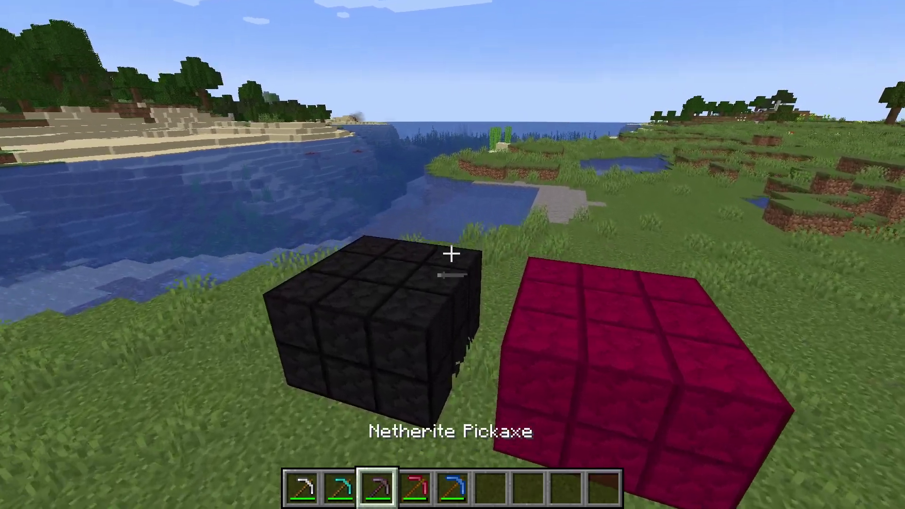
{"action": "scroll", "coordinate": [451, 254], "scroll_direction": "down", "scroll_amount": 1}
{"action": "scroll", "coordinate": [452, 253], "scroll_direction": "down", "scroll_amount": 2}
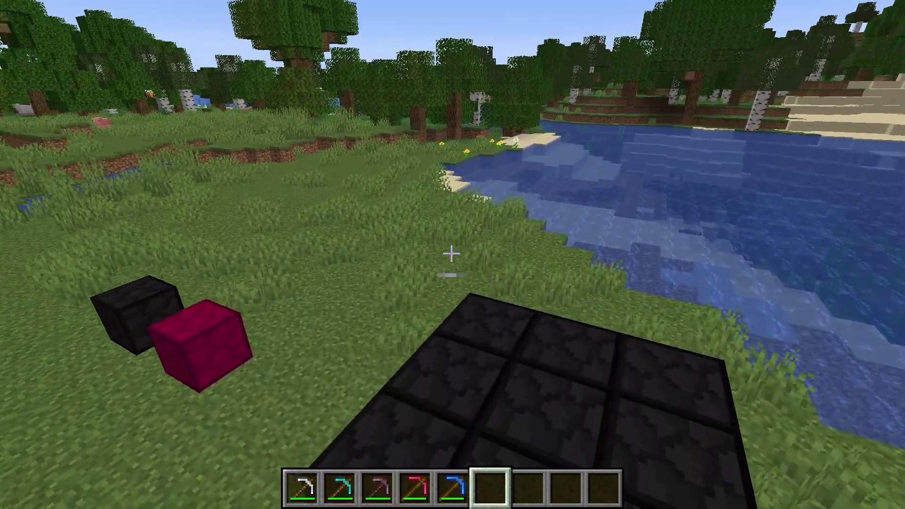
{"action": "key", "text": "w"}
{"action": "scroll", "coordinate": [452, 254], "scroll_direction": "up", "scroll_amount": 3}
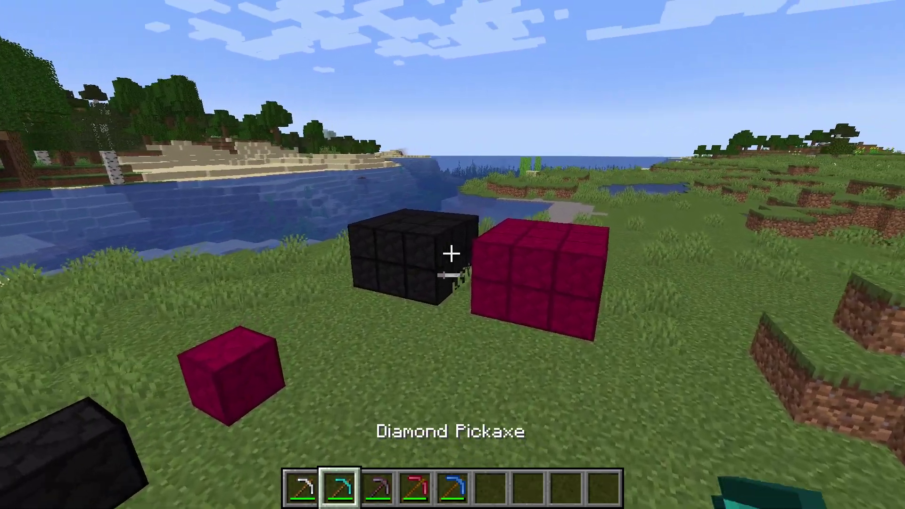
{"action": "scroll", "coordinate": [452, 253], "scroll_direction": "up", "scroll_amount": 1}
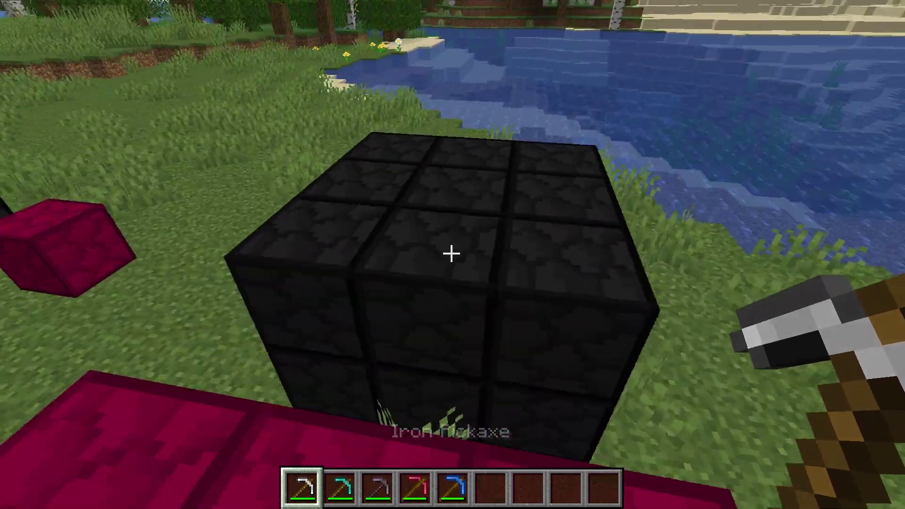
{"action": "scroll", "coordinate": [451, 254], "scroll_direction": "down", "scroll_amount": 3}
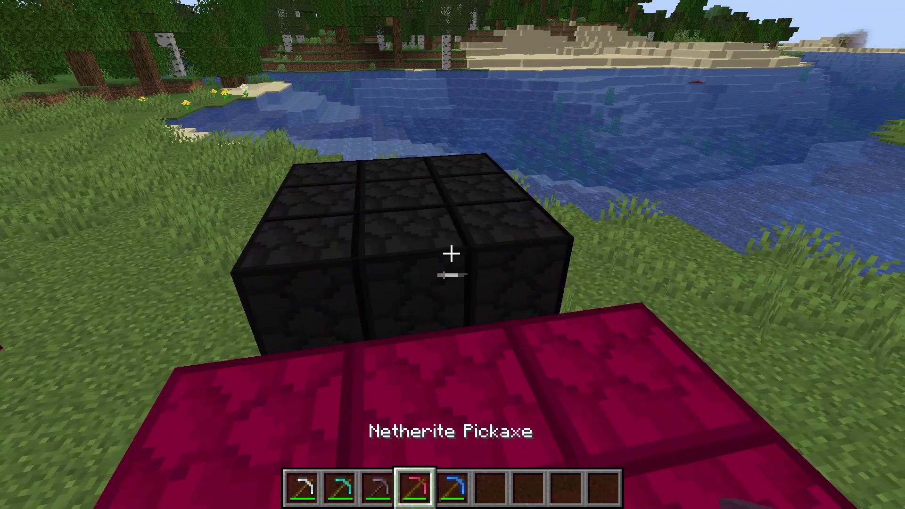
{"action": "scroll", "coordinate": [452, 254], "scroll_direction": "down", "scroll_amount": 1}
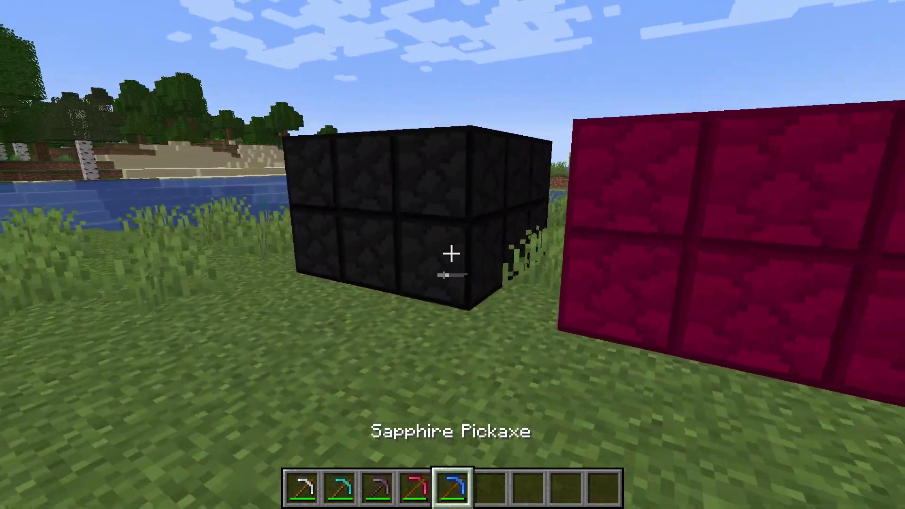
{"action": "scroll", "coordinate": [451, 254], "scroll_direction": "up", "scroll_amount": 1}
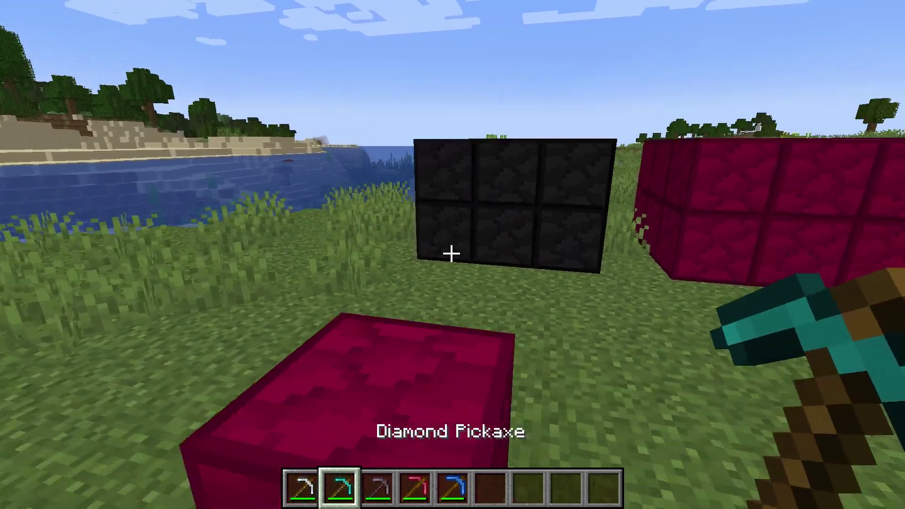
{"action": "scroll", "coordinate": [451, 254], "scroll_direction": "up", "scroll_amount": 1}
{"action": "scroll", "coordinate": [452, 254], "scroll_direction": "down", "scroll_amount": 1}
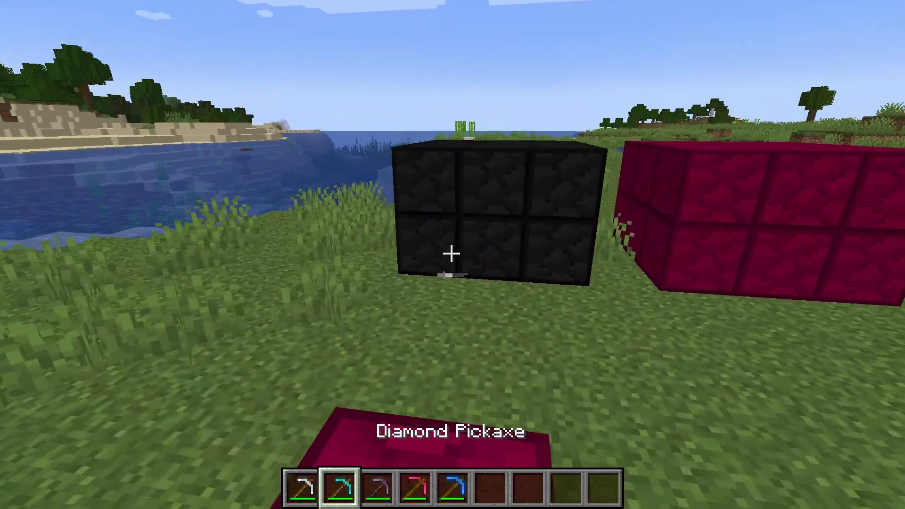
{"action": "scroll", "coordinate": [452, 253], "scroll_direction": "up", "scroll_amount": 1}
{"action": "key", "text": "s"}
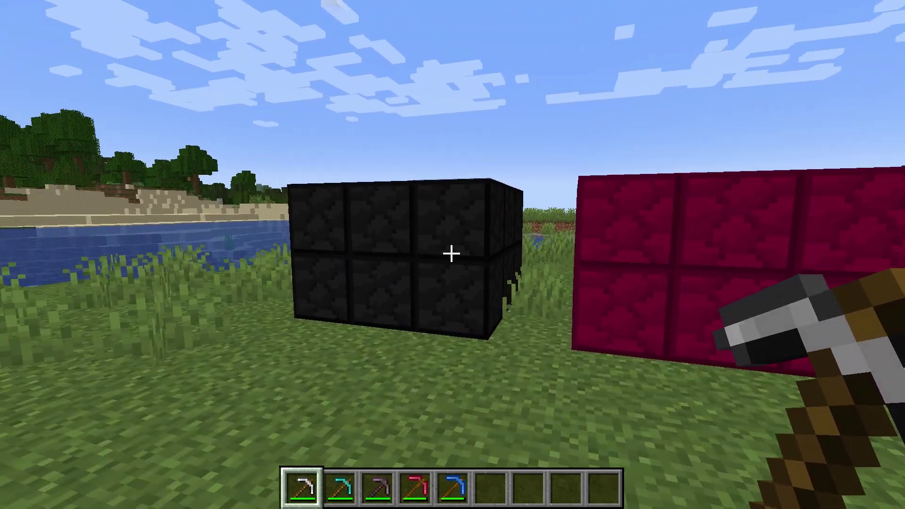
Step: Approach the black blocks and equip the diamond, netherite, ruby and sapphire pickaxes one after another
{"action": "key", "text": "w"}
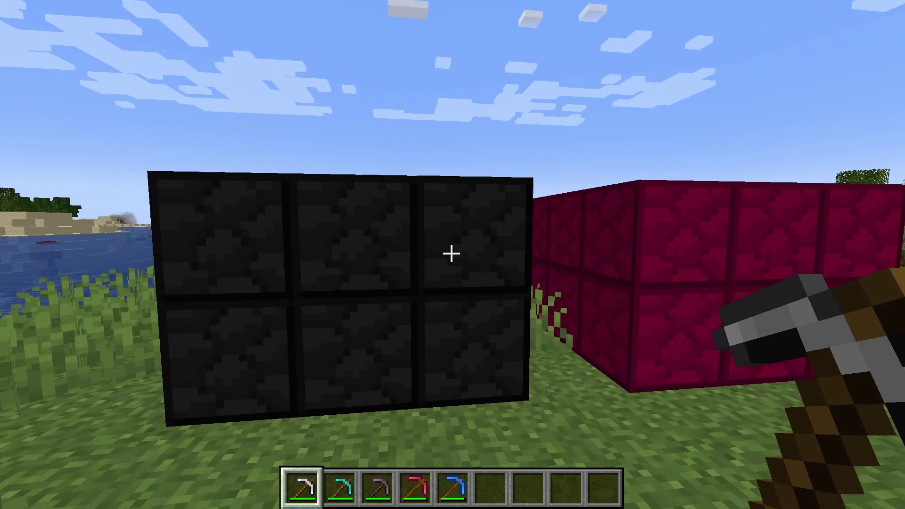
{"action": "key", "text": "2"}
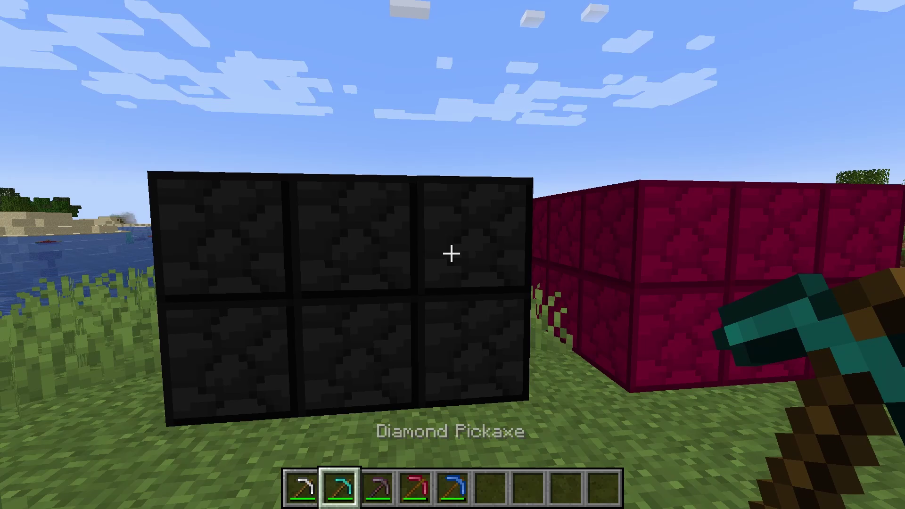
{"action": "key", "text": "3"}
{"action": "key", "text": "4"}
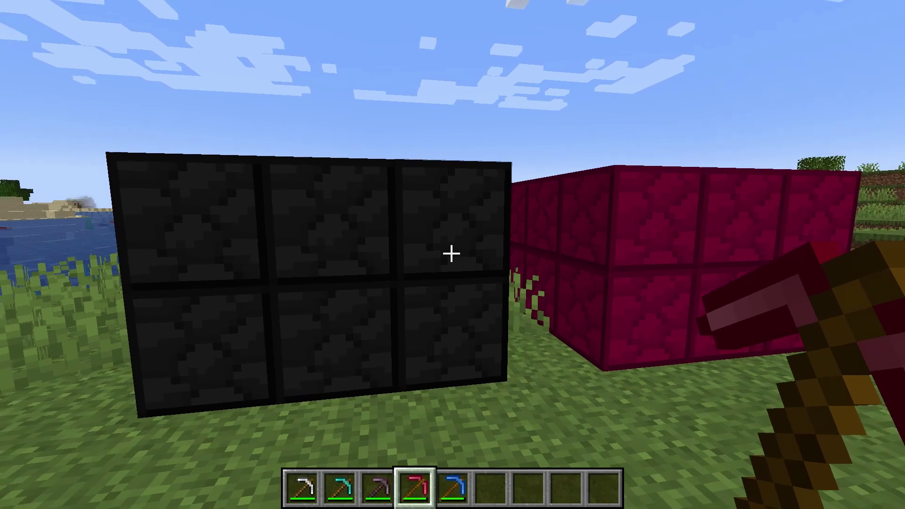
{"action": "key", "text": "5"}
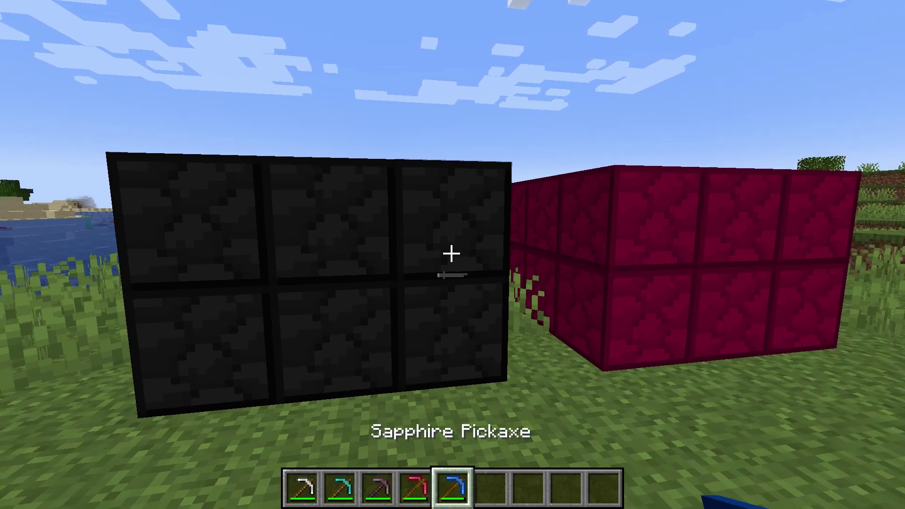
Step: Compare the iron and sapphire pickaxes in front of the black blocks by switching back and forth through the tool range
{"action": "key", "text": "w"}
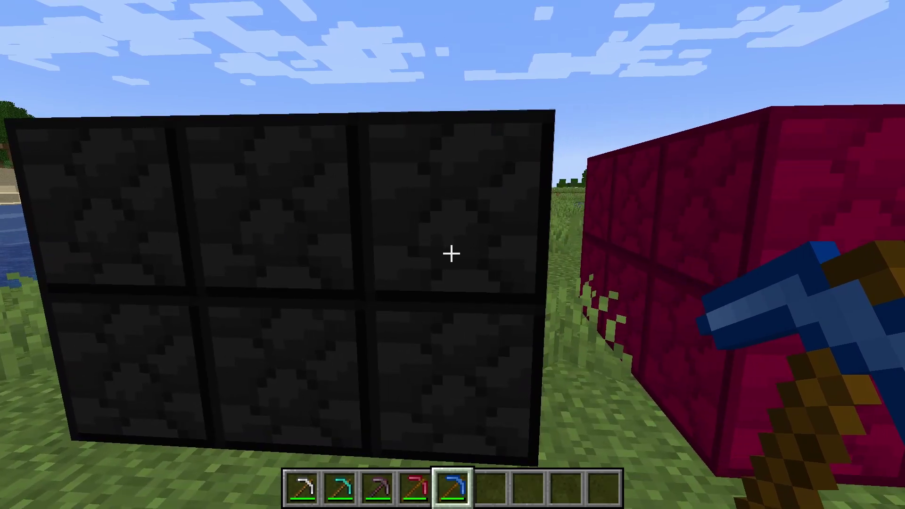
{"action": "scroll", "coordinate": [452, 254], "scroll_direction": "up", "scroll_amount": 4}
{"action": "key", "text": "s"}
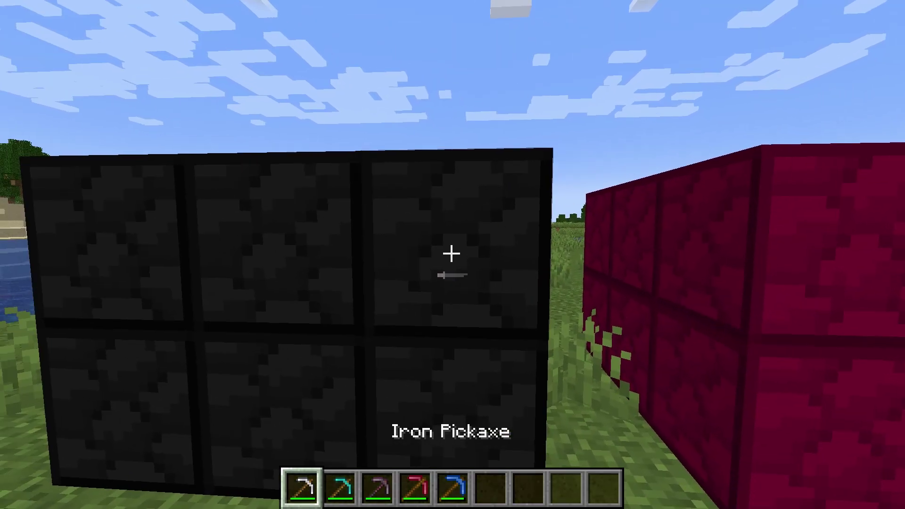
{"action": "scroll", "coordinate": [452, 254], "scroll_direction": "down", "scroll_amount": 1}
{"action": "scroll", "coordinate": [452, 254], "scroll_direction": "down", "scroll_amount": 2}
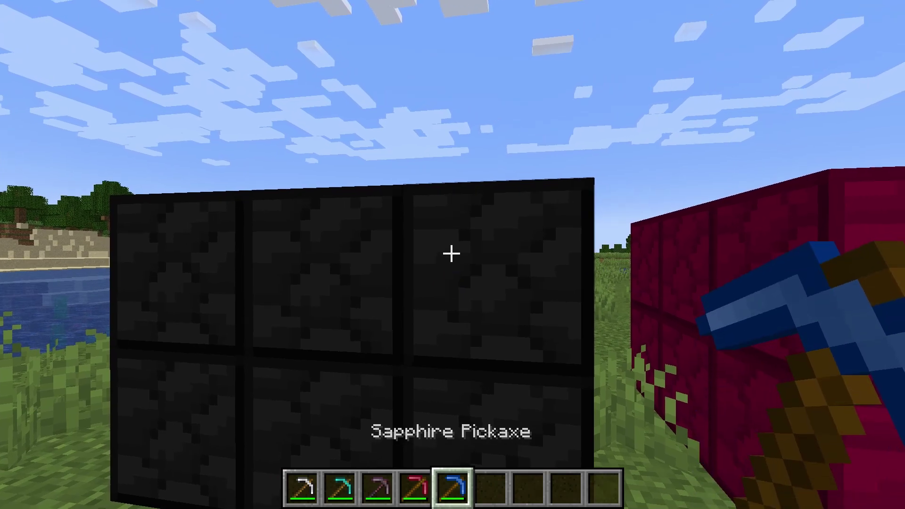
{"action": "scroll", "coordinate": [451, 254], "scroll_direction": "up", "scroll_amount": 3}
{"action": "scroll", "coordinate": [452, 254], "scroll_direction": "up", "scroll_amount": 1}
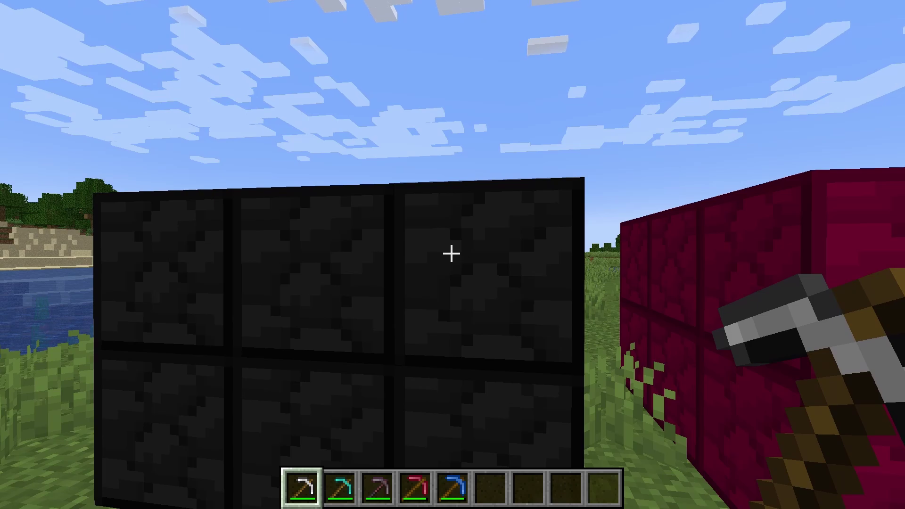
{"action": "scroll", "coordinate": [452, 253], "scroll_direction": "down", "scroll_amount": 4}
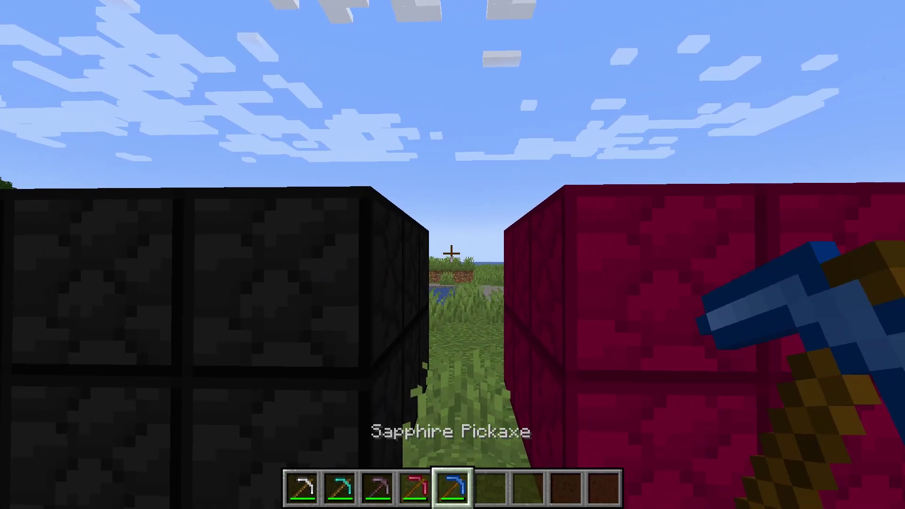
Step: Compare the netherite, ruby and sapphire pickaxes between the two structures, and view both structures from above
{"action": "scroll", "coordinate": [452, 253], "scroll_direction": "up", "scroll_amount": 1}
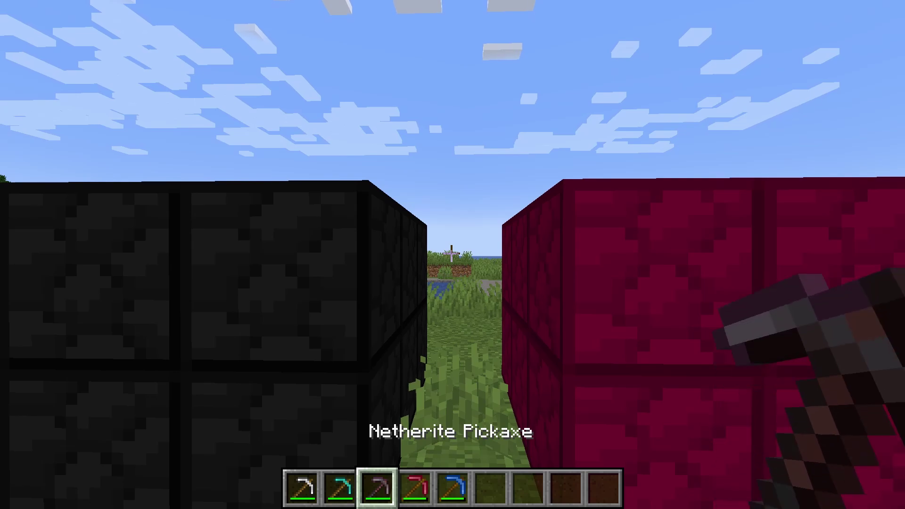
{"action": "key", "text": "s"}
{"action": "scroll", "coordinate": [452, 254], "scroll_direction": "down", "scroll_amount": 1}
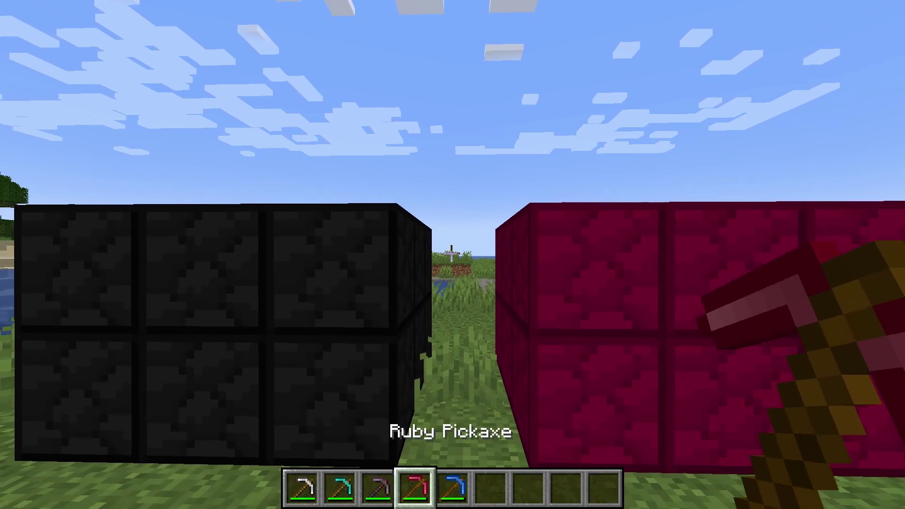
{"action": "scroll", "coordinate": [452, 253], "scroll_direction": "down", "scroll_amount": 1}
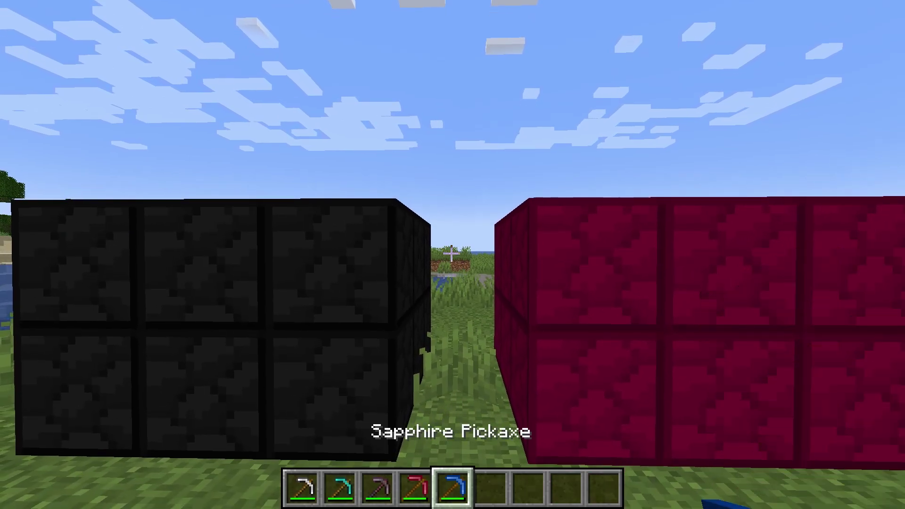
{"action": "key", "text": "s"}
{"action": "key", "text": "space"}
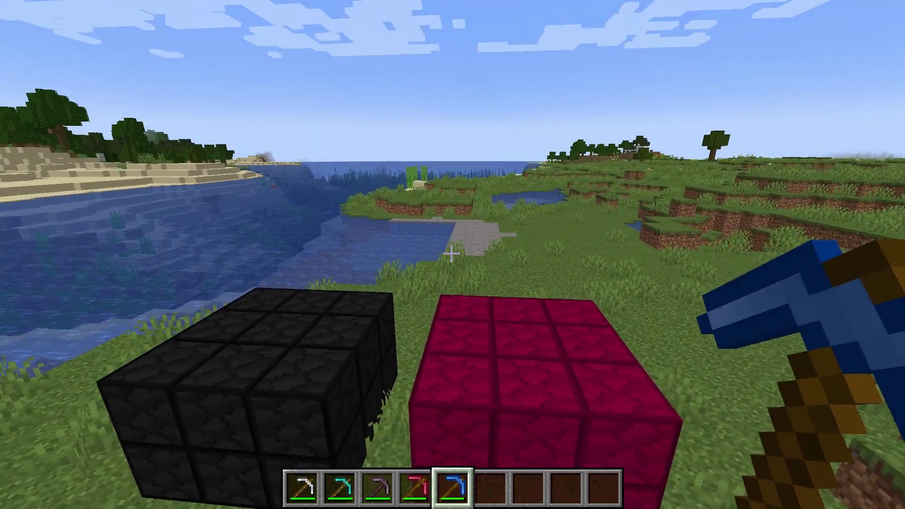
{"action": "key", "text": "s"}
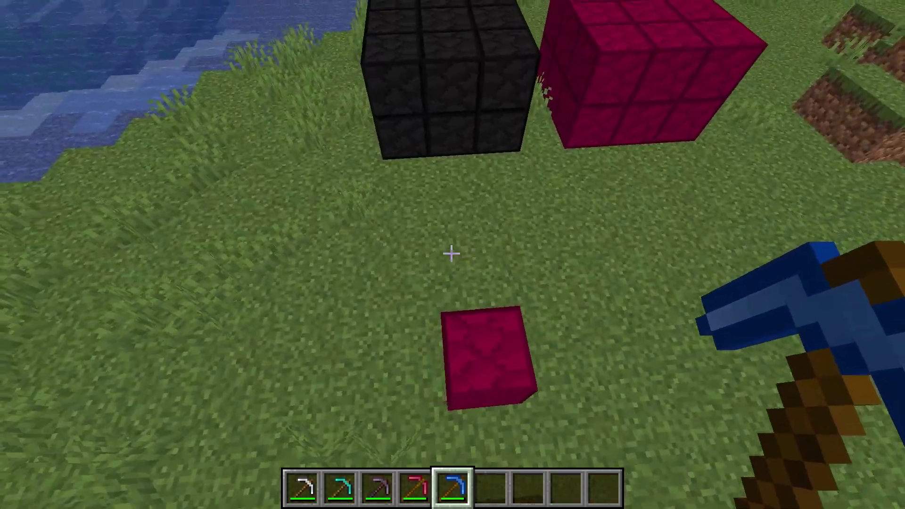
{"action": "key", "text": "w"}
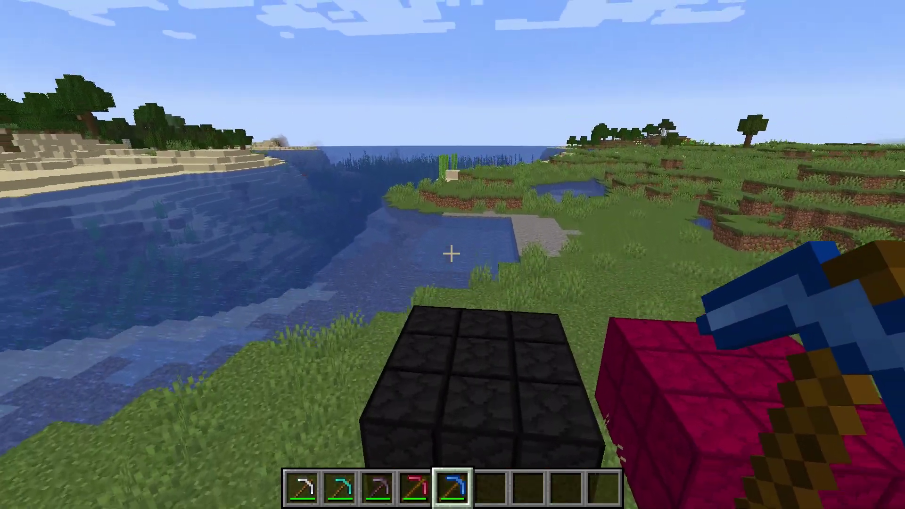
Step: Equip the iron pickaxe at the black blocks and change the game mode to Survival
{"action": "scroll", "coordinate": [452, 255], "scroll_direction": "up", "scroll_amount": 3}
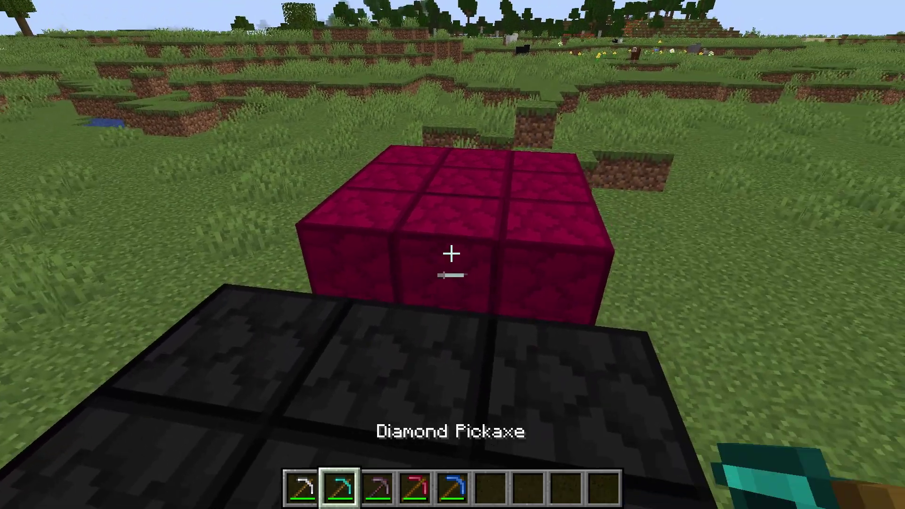
{"action": "scroll", "coordinate": [451, 253], "scroll_direction": "up", "scroll_amount": 1}
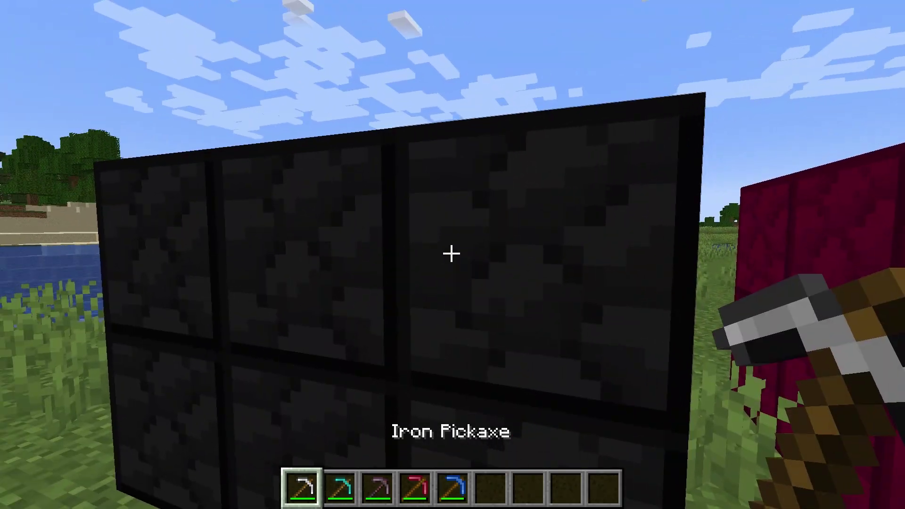
{"action": "key", "text": "F3+F4"}
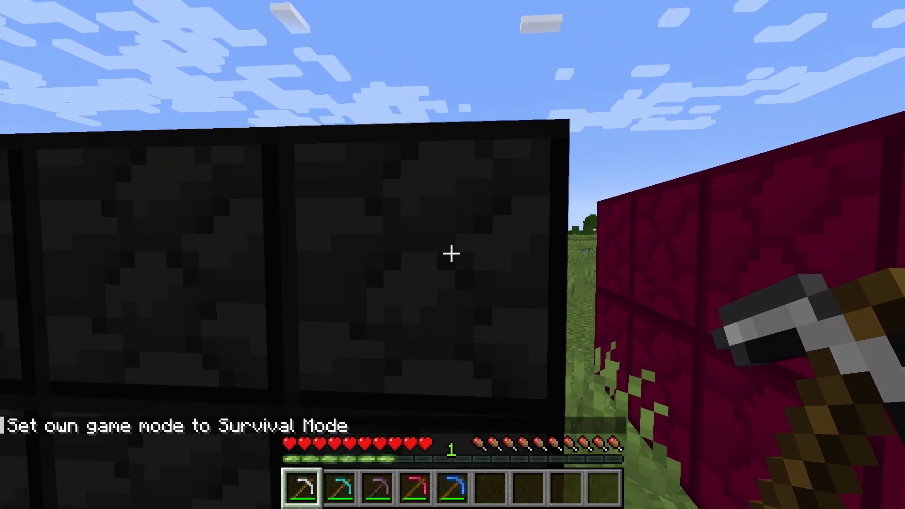
Step: Mine the upper and lower blocks at the front corner of the black structure nearest the magenta one
{"action": "key", "text": "s"}
{"action": "key", "text": "w"}
{"action": "left_click", "coordinate": [452, 254]}
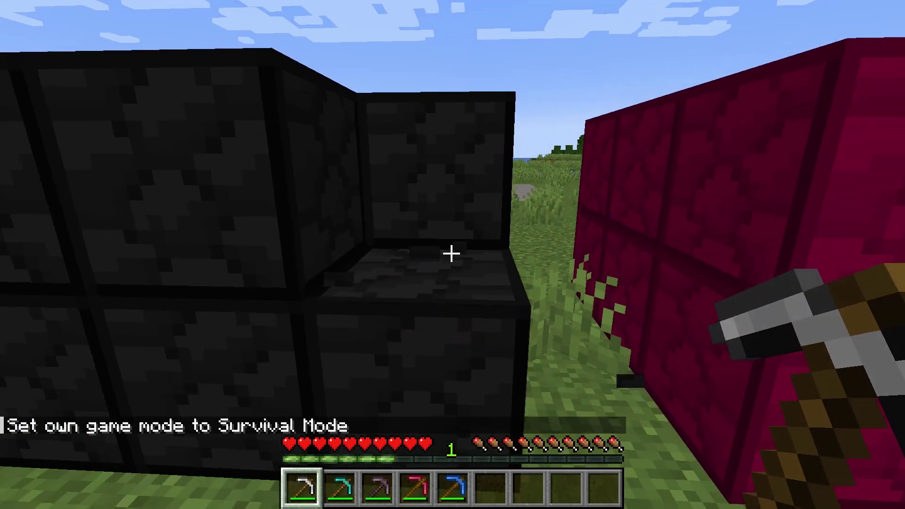
{"action": "key", "text": "s"}
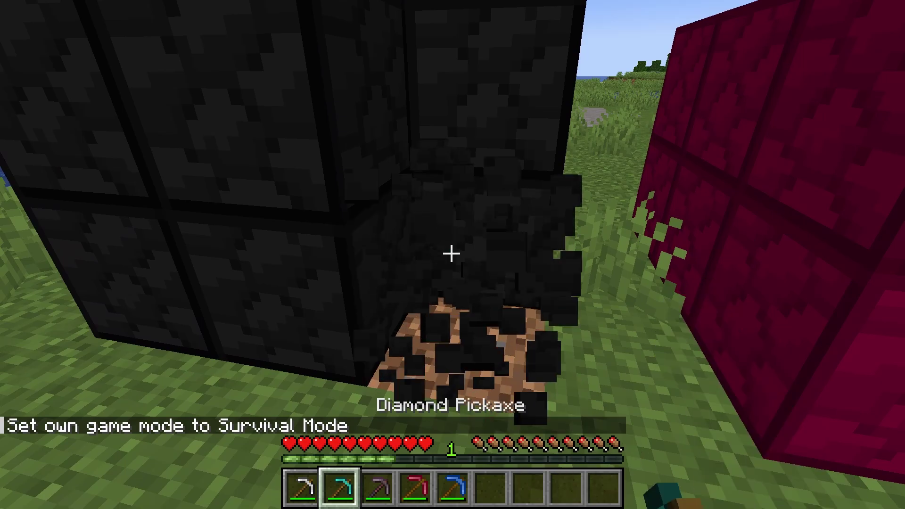
{"action": "key", "text": "s"}
Step: Mine the upper middle block on the front of the black structure with the netherite pickaxe
{"action": "key", "text": "3"}
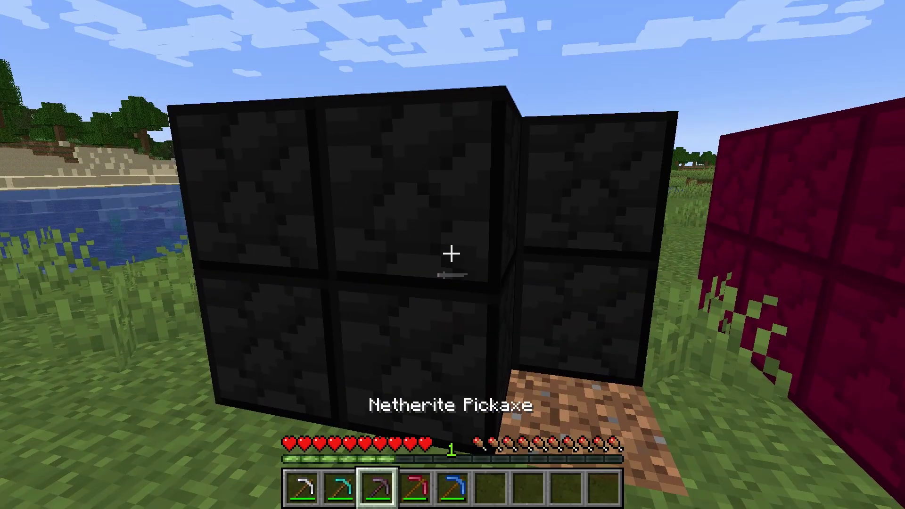
{"action": "key", "text": "w"}
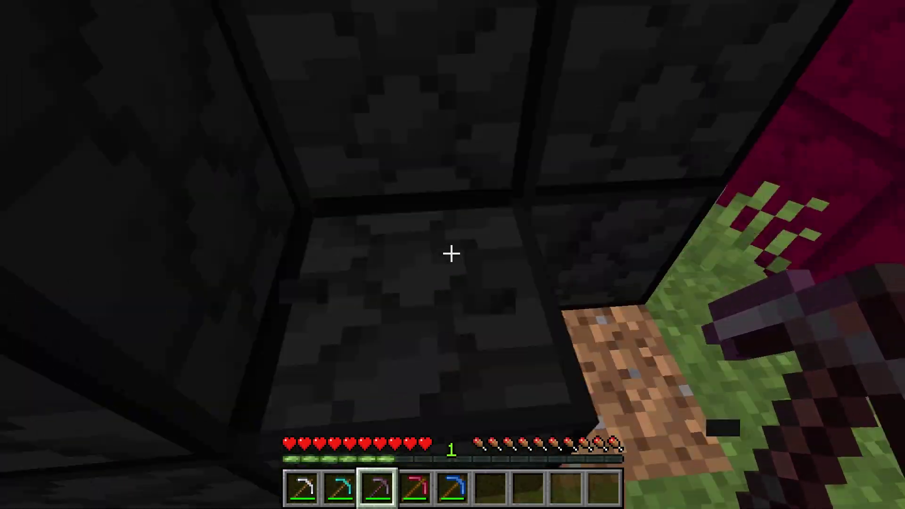
{"action": "key", "text": "space"}
{"action": "key", "text": "s"}
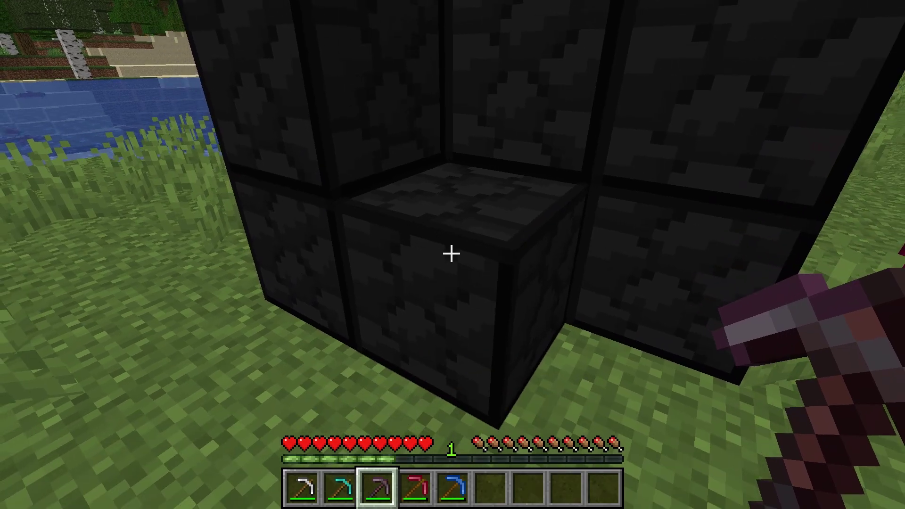
{"action": "key", "text": "s"}
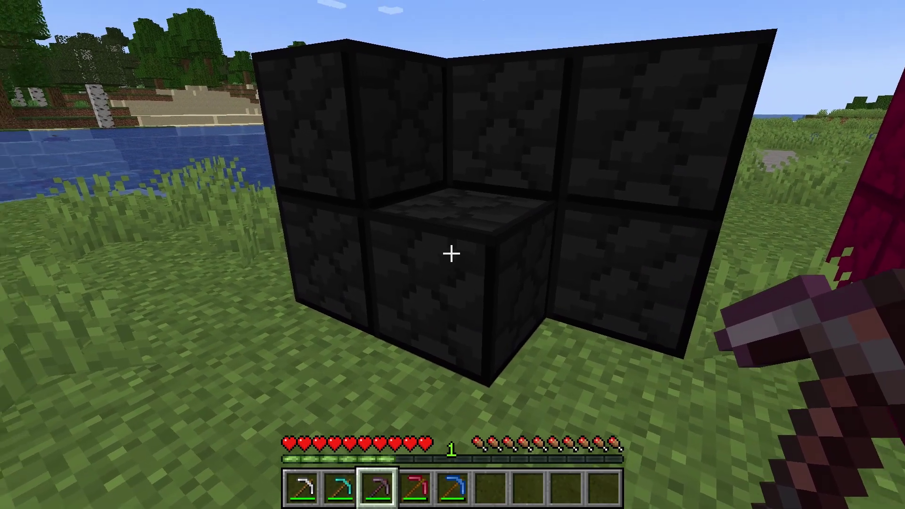
{"action": "key", "text": "a"}
{"action": "key", "text": "w"}
{"action": "key", "text": "space"}
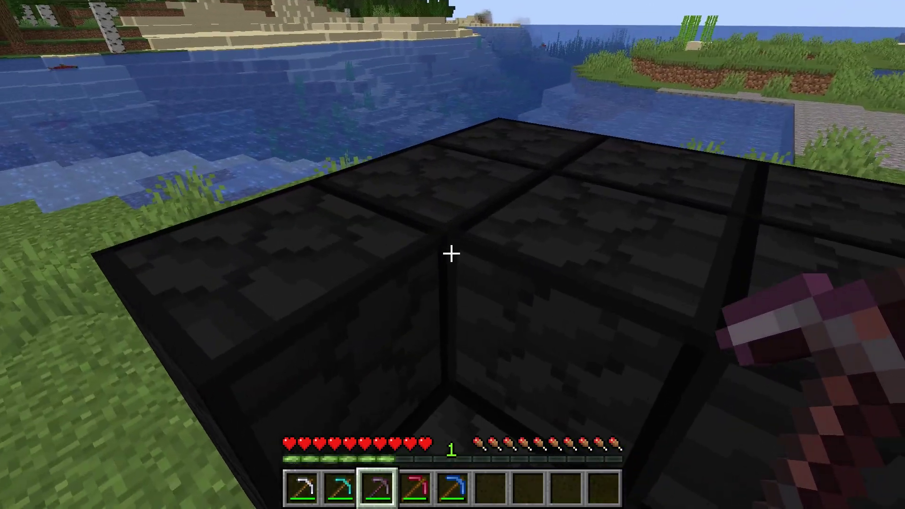
{"action": "key", "text": "s"}
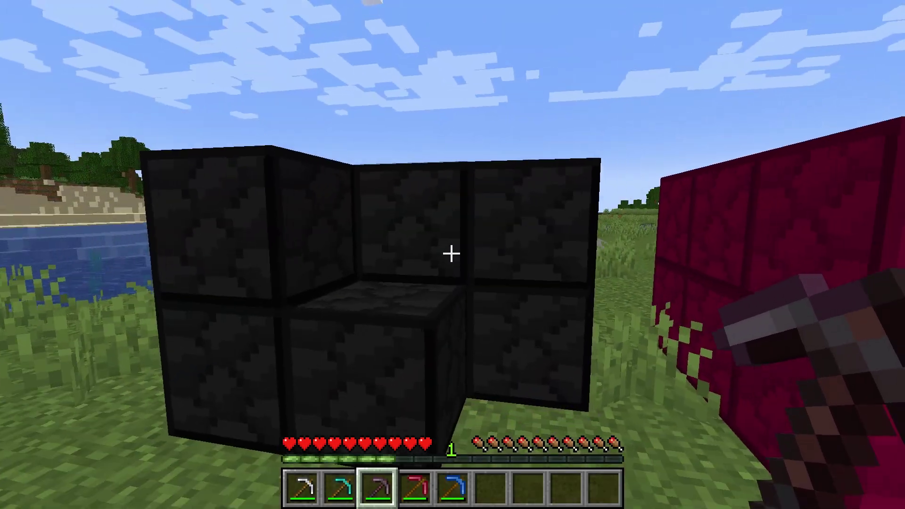
Step: Mine the lower middle block on the front of the black structure with the ruby pickaxe
{"action": "key", "text": "w"}
{"action": "key", "text": "w"}
{"action": "key", "text": "space"}
{"action": "key", "text": "s"}
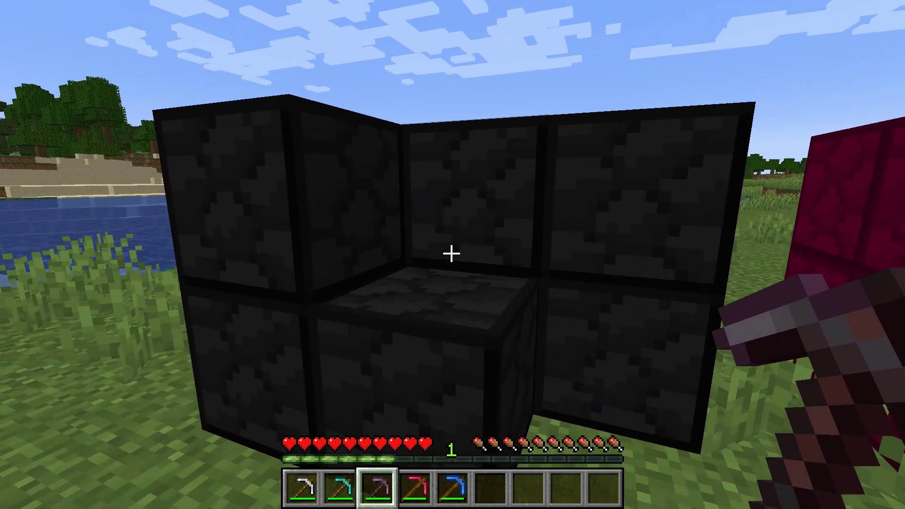
{"action": "key", "text": "w"}
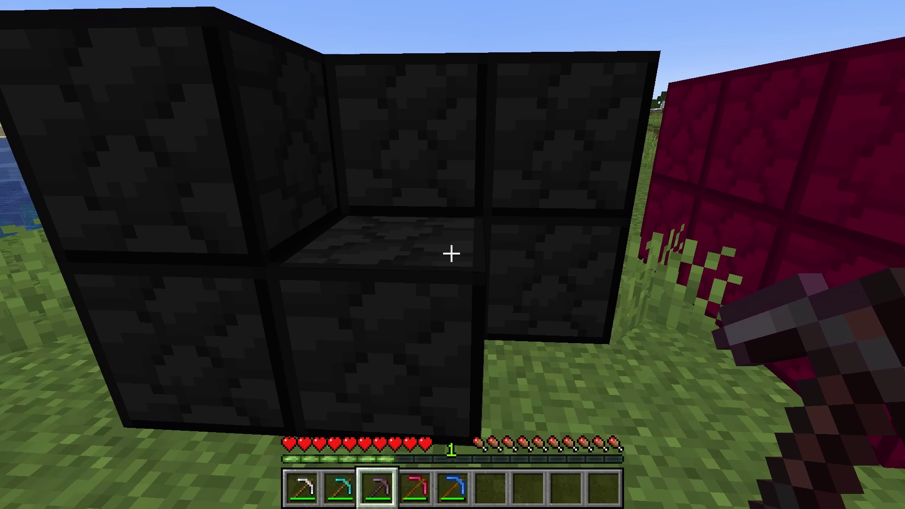
{"action": "left_click", "coordinate": [451, 254]}
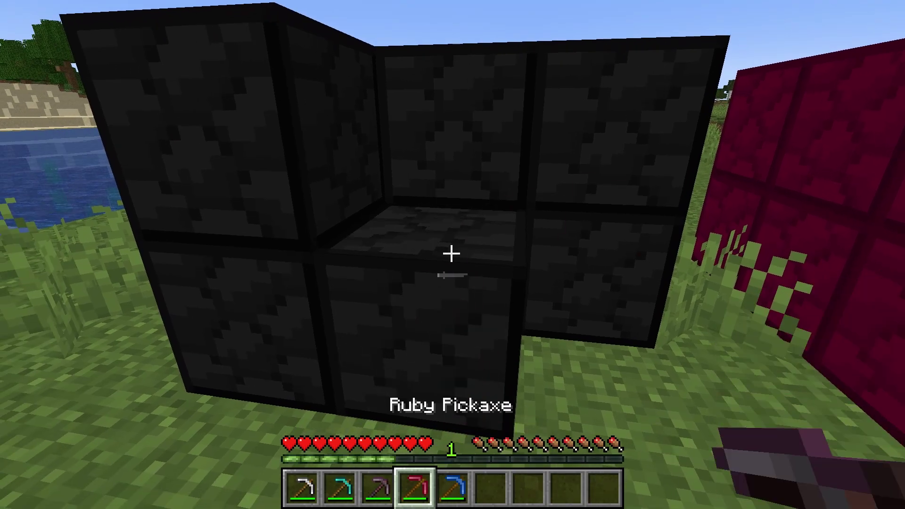
{"action": "key", "text": "w"}
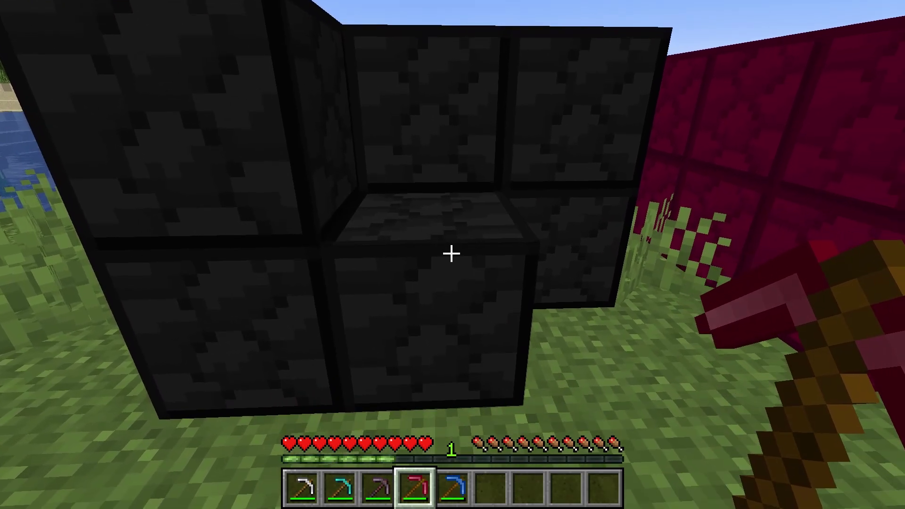
{"action": "left_click", "coordinate": [451, 254]}
{"action": "key", "text": "w"}
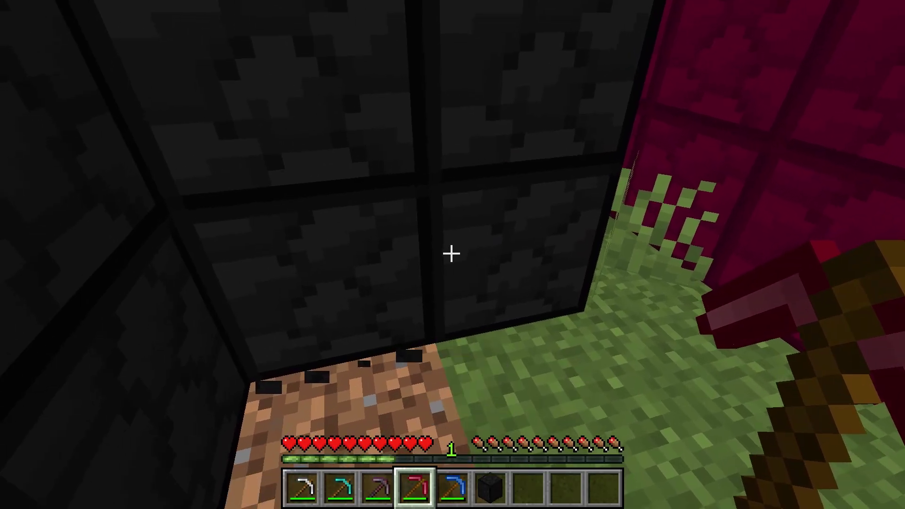
Step: Place the collected black block back into the lower middle gap of the black structure
{"action": "scroll", "coordinate": [451, 254], "scroll_direction": "down", "scroll_amount": 1}
{"action": "scroll", "coordinate": [451, 254], "scroll_direction": "down", "scroll_amount": 1}
{"action": "right_click", "coordinate": [451, 254]}
{"action": "key", "text": "s"}
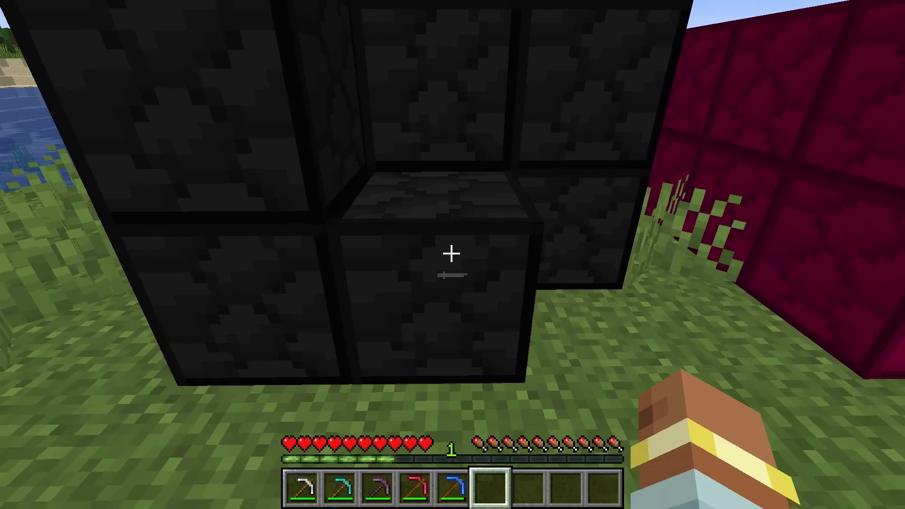
Step: Mine the black structure's lower middle front block with the sapphire pickaxe and place the collected block back
{"action": "scroll", "coordinate": [451, 253], "scroll_direction": "up", "scroll_amount": 1}
{"action": "key", "text": "w"}
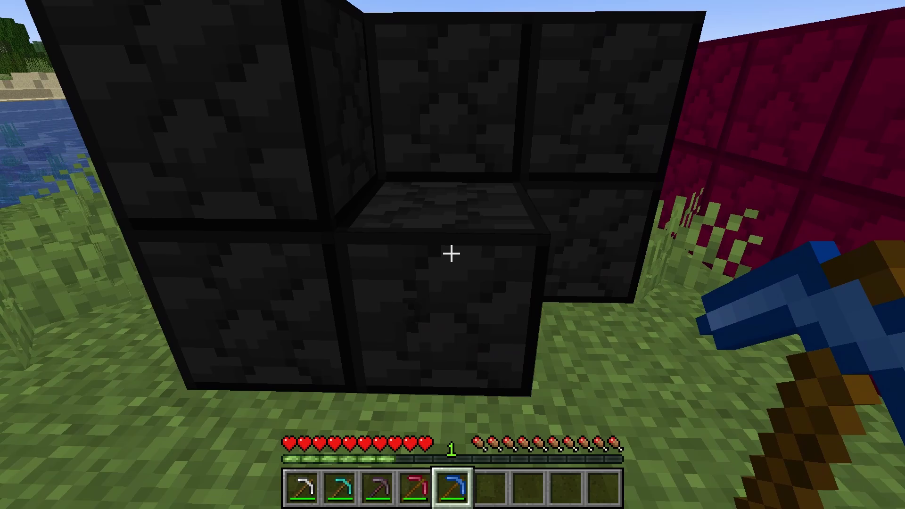
{"action": "left_click", "coordinate": [451, 254]}
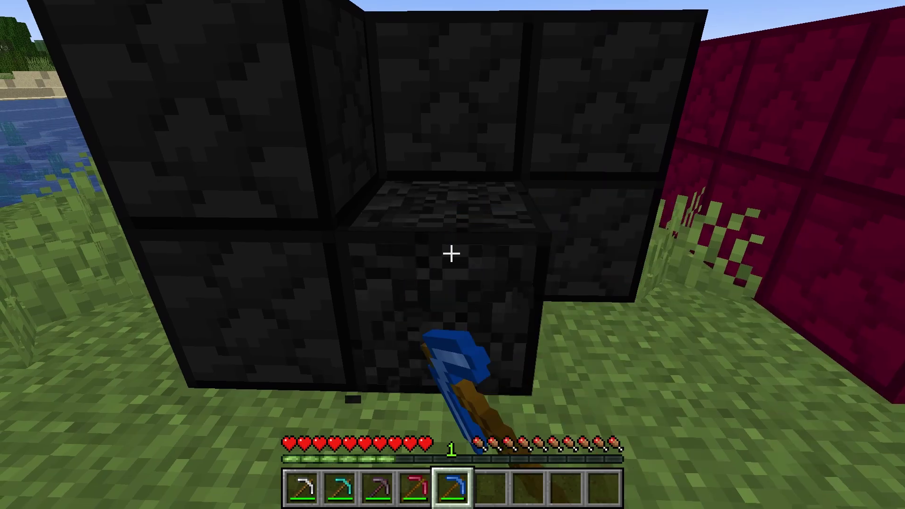
{"action": "scroll", "coordinate": [451, 254], "scroll_direction": "up", "scroll_amount": 1}
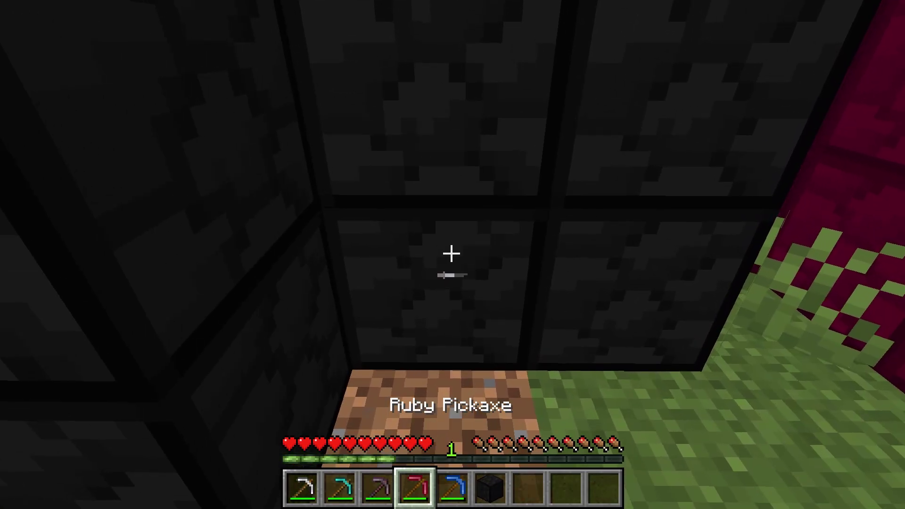
{"action": "scroll", "coordinate": [452, 254], "scroll_direction": "down", "scroll_amount": 2}
{"action": "key", "text": "s"}
{"action": "right_click", "coordinate": [452, 253]}
{"action": "key", "text": "s"}
{"action": "scroll", "coordinate": [451, 254], "scroll_direction": "up", "scroll_amount": 2}
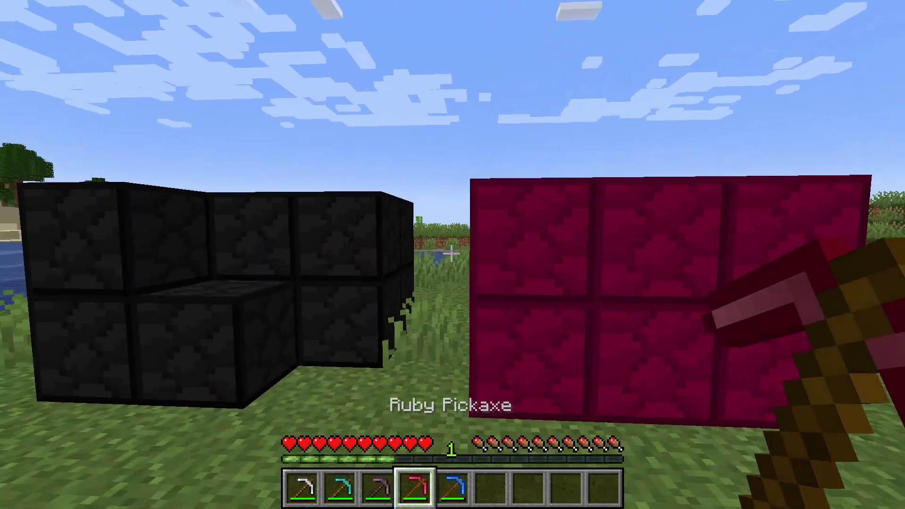
Step: Mine the magenta structure's upper front corner block nearest the black structure with the iron pickaxe
{"action": "scroll", "coordinate": [452, 254], "scroll_direction": "up", "scroll_amount": 2}
{"action": "key", "text": "w"}
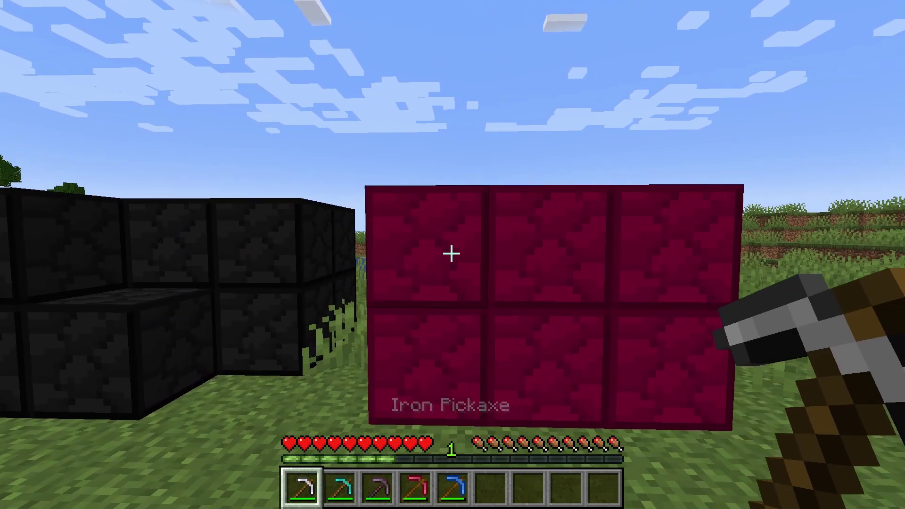
{"action": "scroll", "coordinate": [451, 254], "scroll_direction": "down", "scroll_amount": 2}
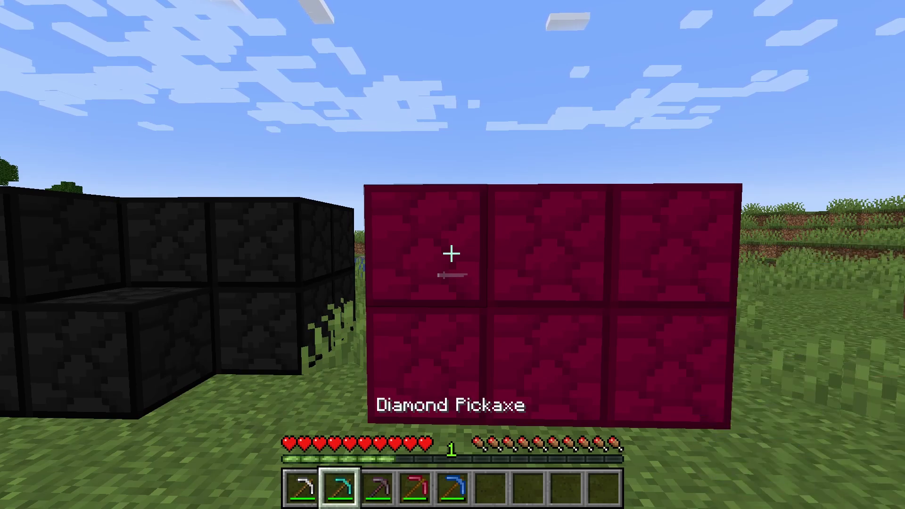
{"action": "key", "text": "w"}
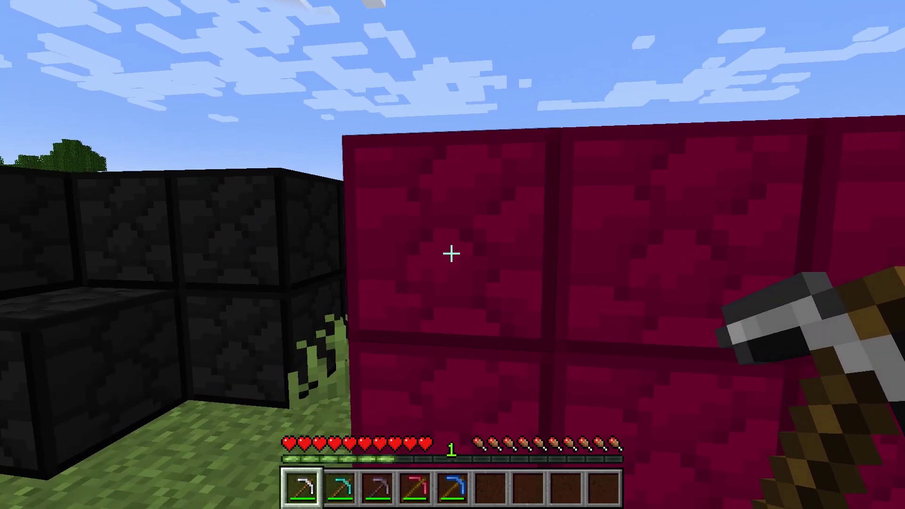
{"action": "key", "text": "a"}
{"action": "key", "text": "d"}
{"action": "key", "text": "a"}
{"action": "left_click", "coordinate": [451, 254]}
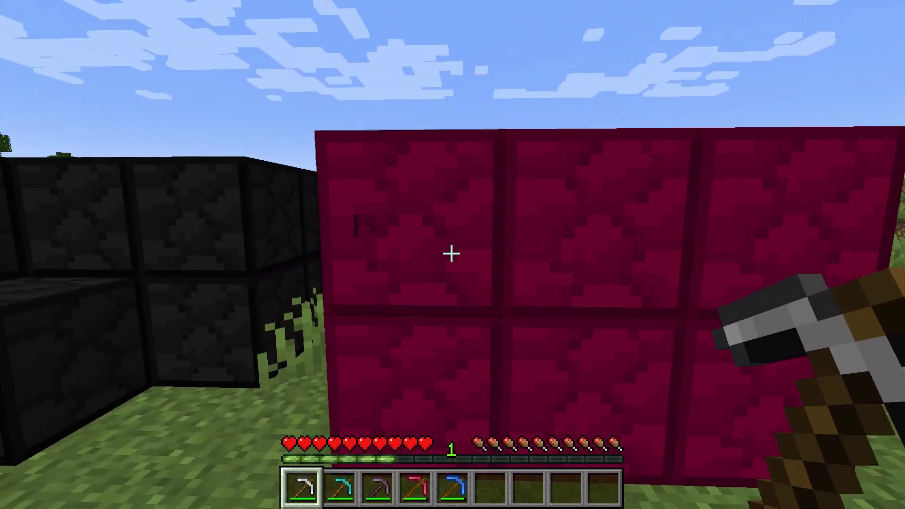
{"action": "key", "text": "w"}
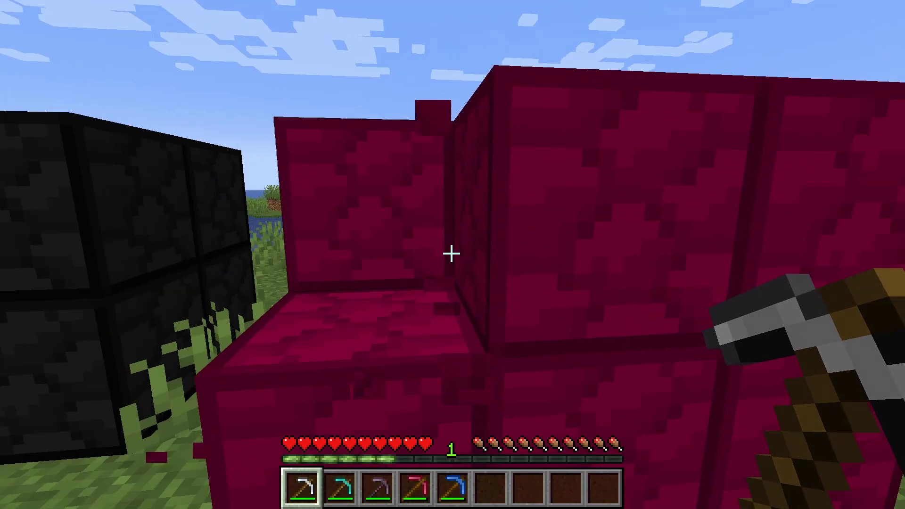
Step: Mine the magenta structure's lower front corner block with the diamond pickaxe and its upper middle block with the netherite pickaxe
{"action": "key", "text": "2"}
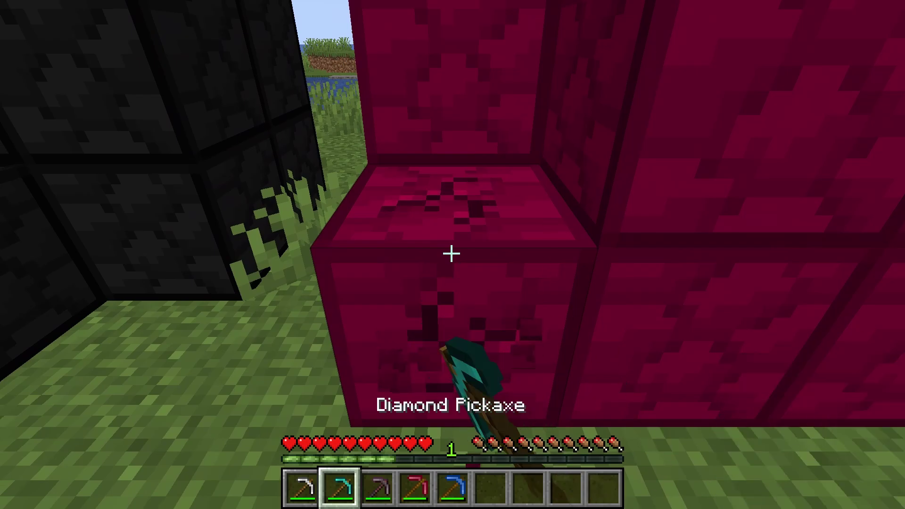
{"action": "left_click", "coordinate": [451, 254]}
{"action": "key", "text": "3"}
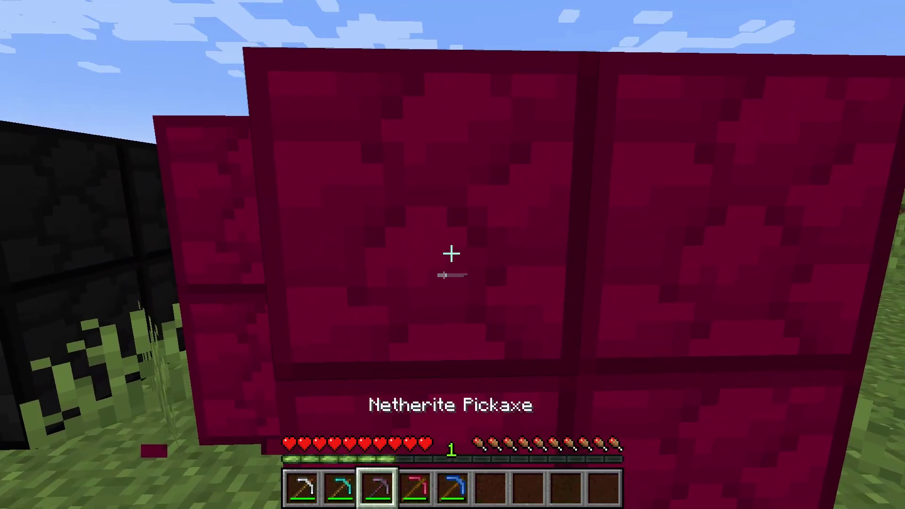
{"action": "left_click", "coordinate": [451, 253]}
{"action": "key", "text": "w"}
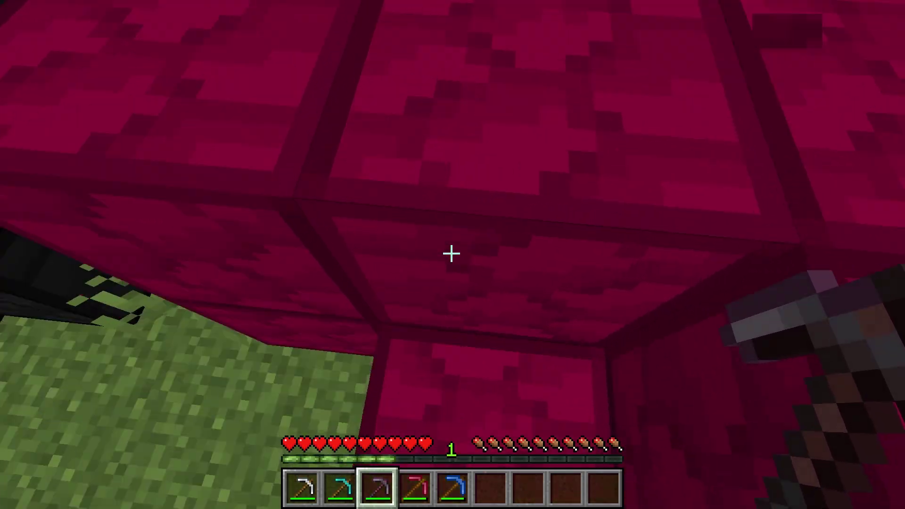
{"action": "key", "text": "s"}
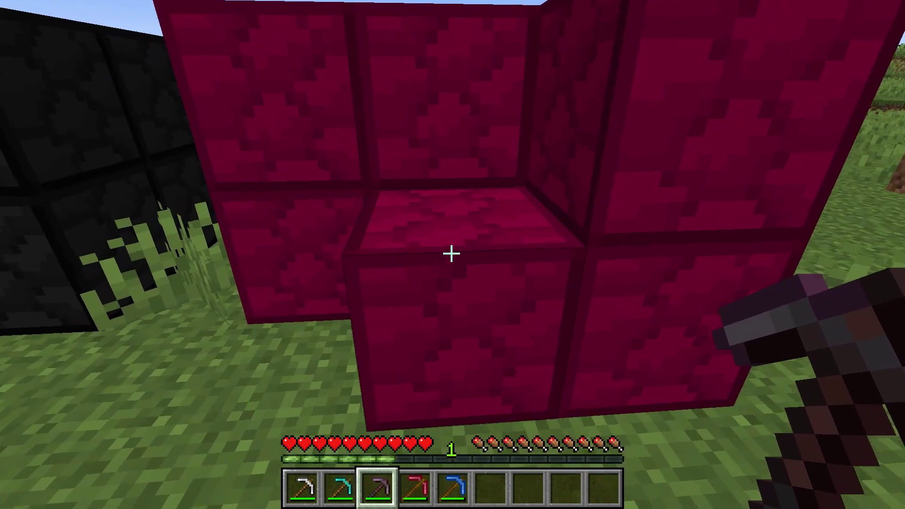
Step: Mine the lower middle block on the front of the magenta structure with the ruby pickaxe
{"action": "key", "text": "w"}
{"action": "key", "text": "4"}
{"action": "left_click", "coordinate": [452, 254]}
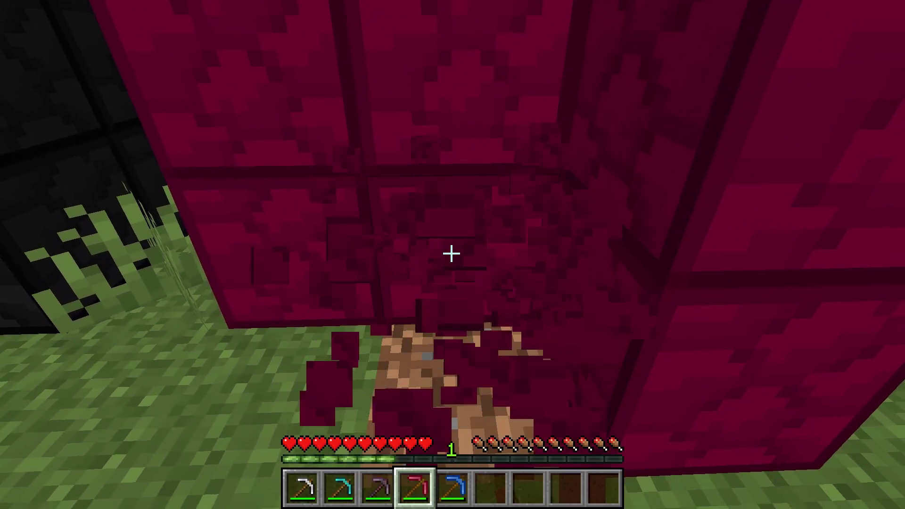
Step: Mine the remaining upper front magenta block with the sapphire pickaxe and place the collected block in the lower middle gap
{"action": "key", "text": "5"}
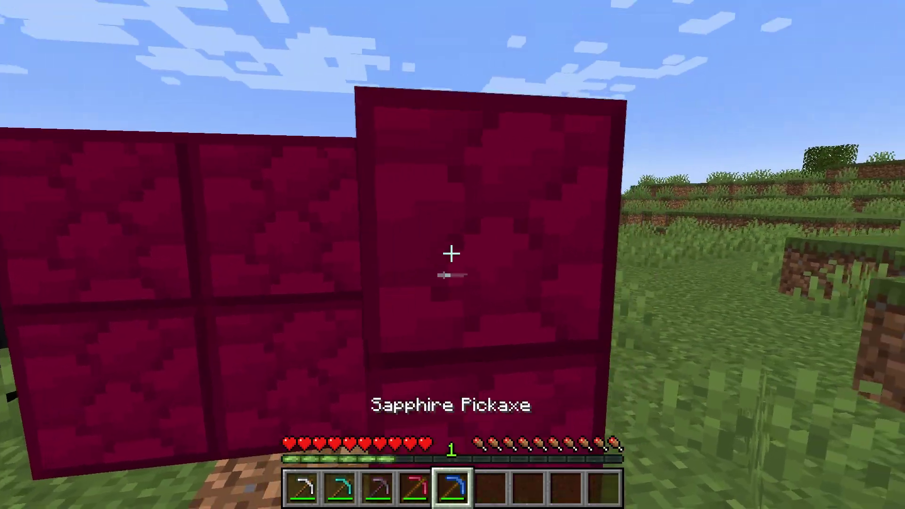
{"action": "left_click", "coordinate": [452, 254]}
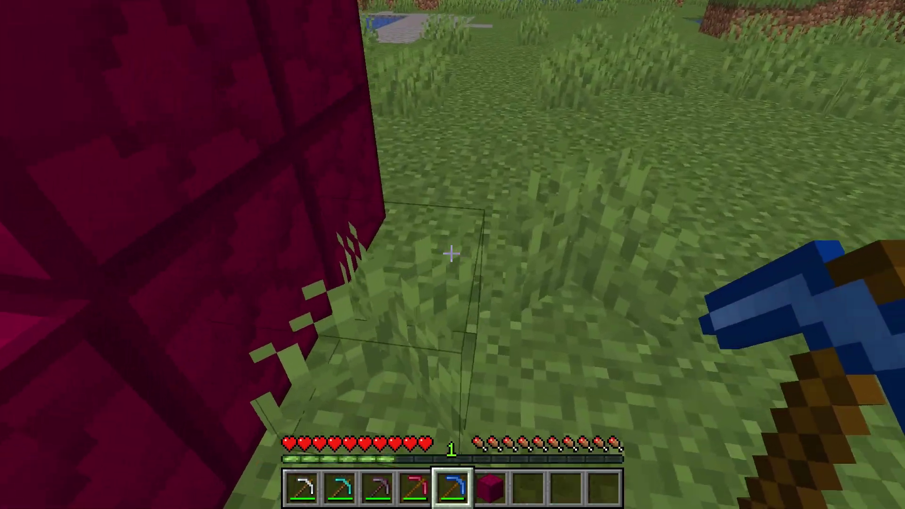
{"action": "key", "text": "6"}
{"action": "right_click", "coordinate": [452, 254]}
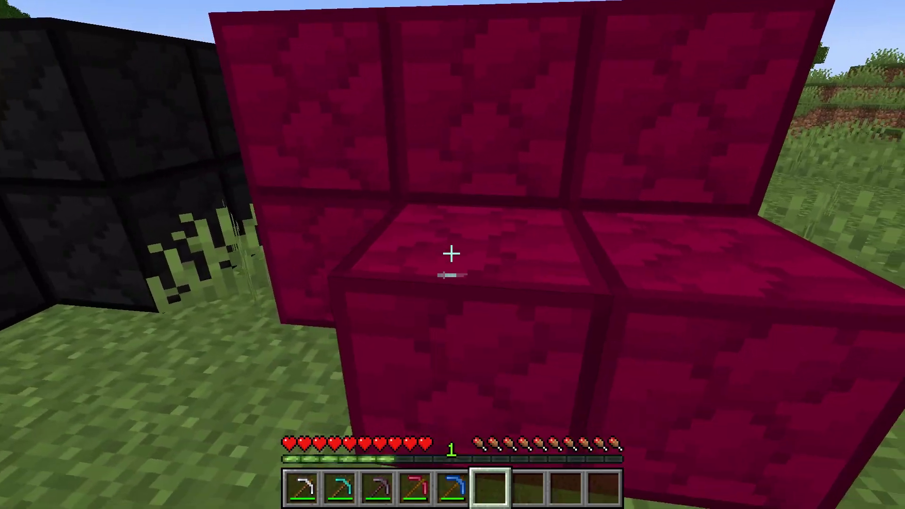
Step: Examine the black and magenta structures from the front, from above and from a distance
{"action": "key", "text": "4"}
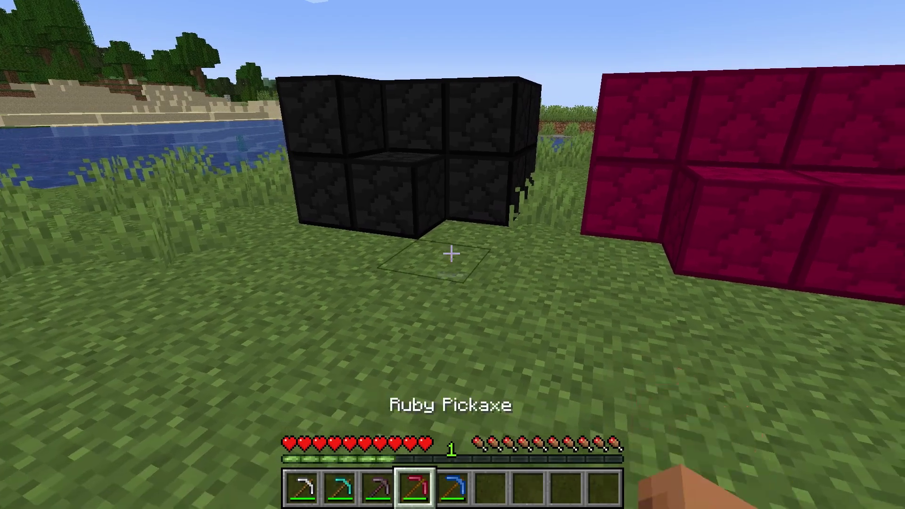
{"action": "key", "text": "3"}
{"action": "key", "text": "2"}
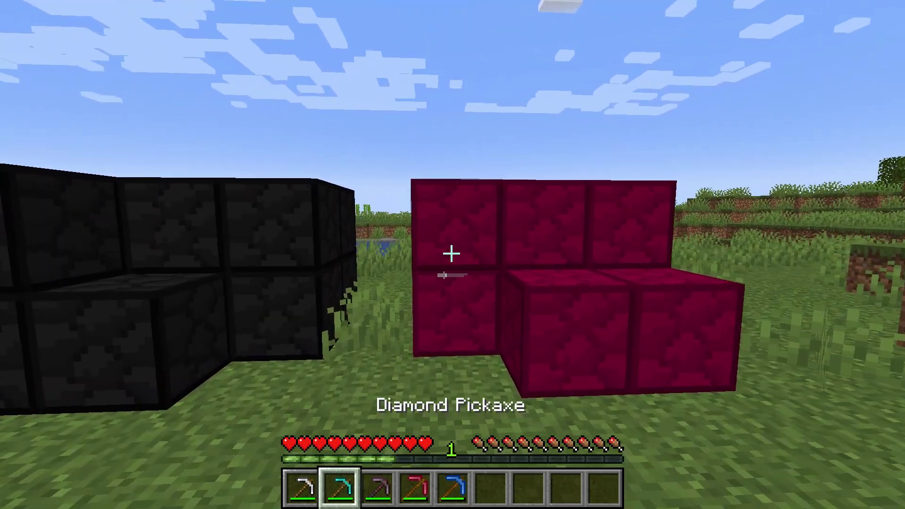
{"action": "key", "text": "5"}
{"action": "key", "text": "6"}
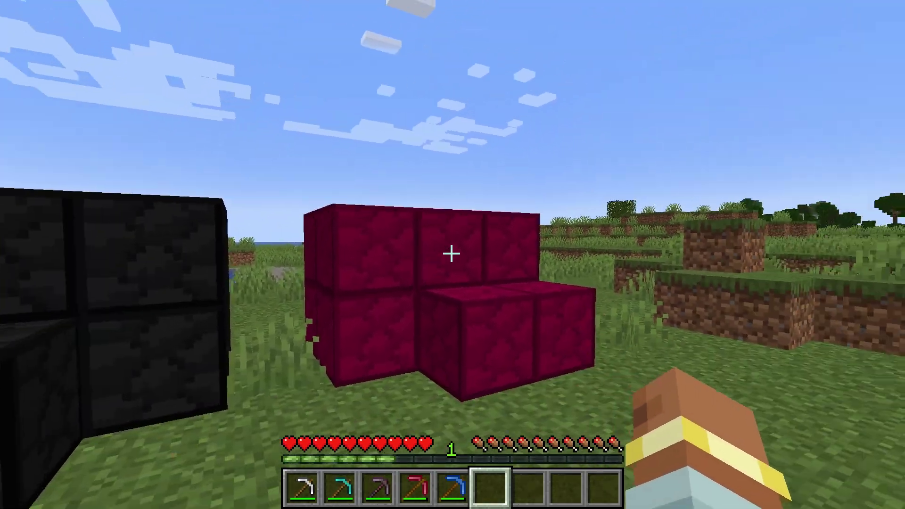
{"action": "key", "text": "w"}
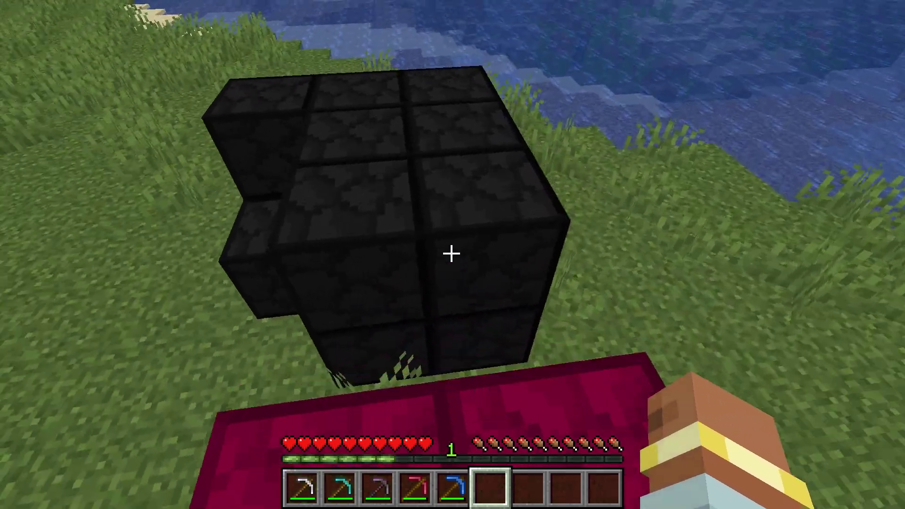
{"action": "key", "text": "w"}
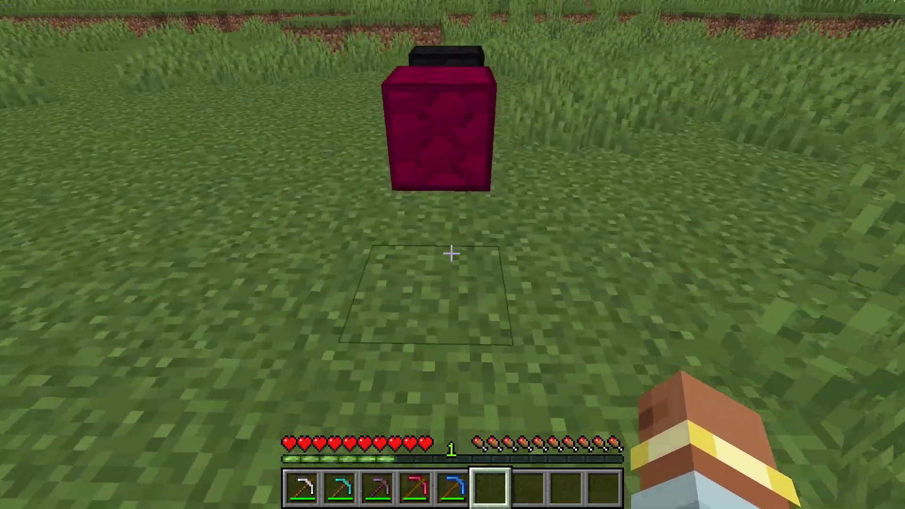
{"action": "key", "text": "s"}
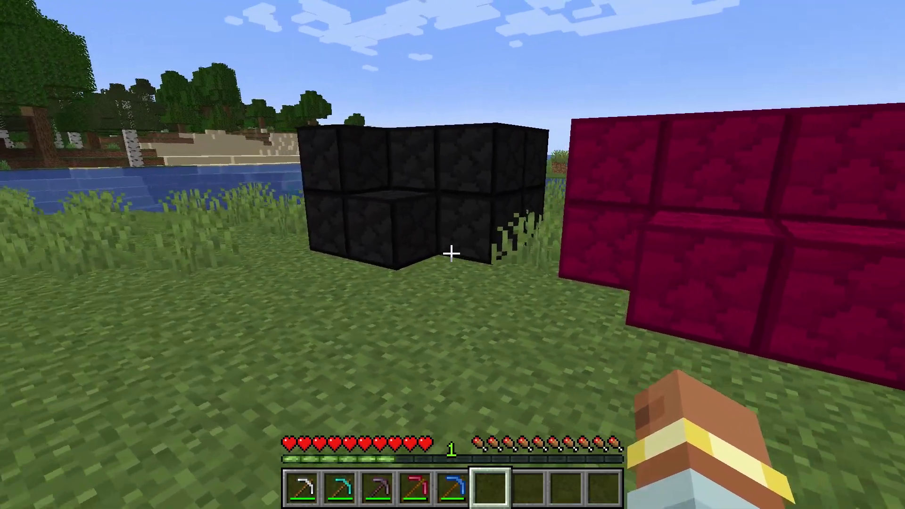
{"action": "key", "text": "s"}
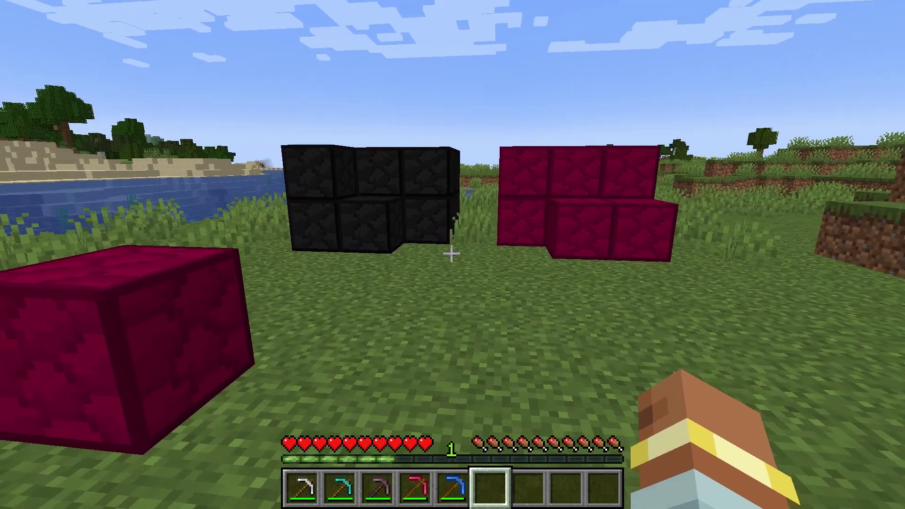
{"action": "key", "text": "s"}
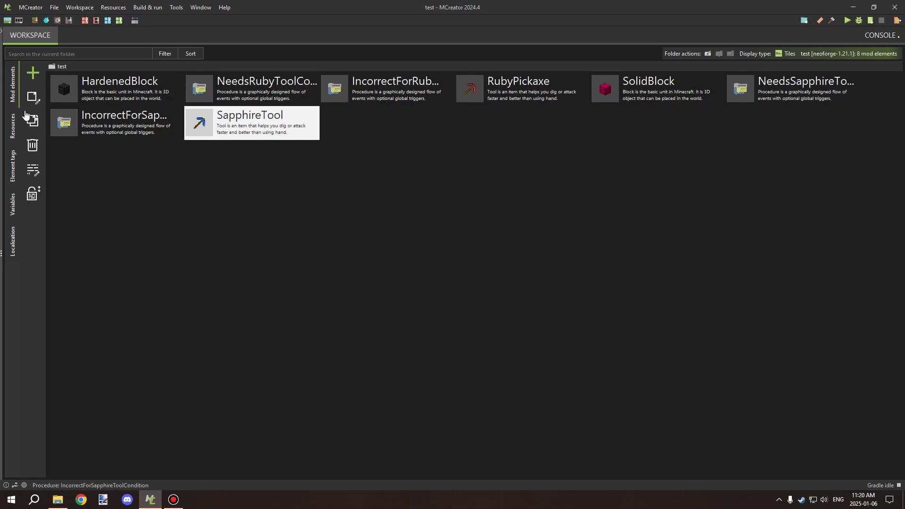
Step: Review the workspace's element tags in MCreator and open the HardenedBlock element's general and dropping properties
{"action": "left_click", "coordinate": [11, 173]}
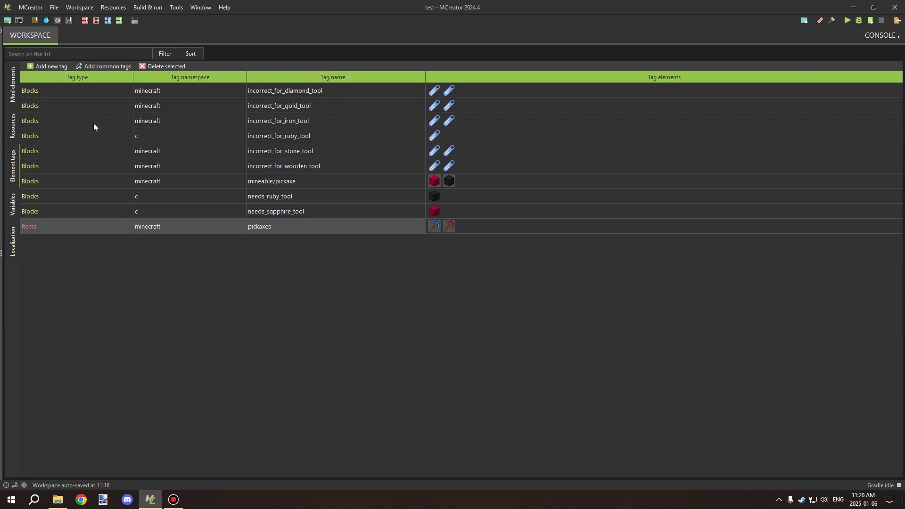
{"action": "left_click", "coordinate": [15, 93]}
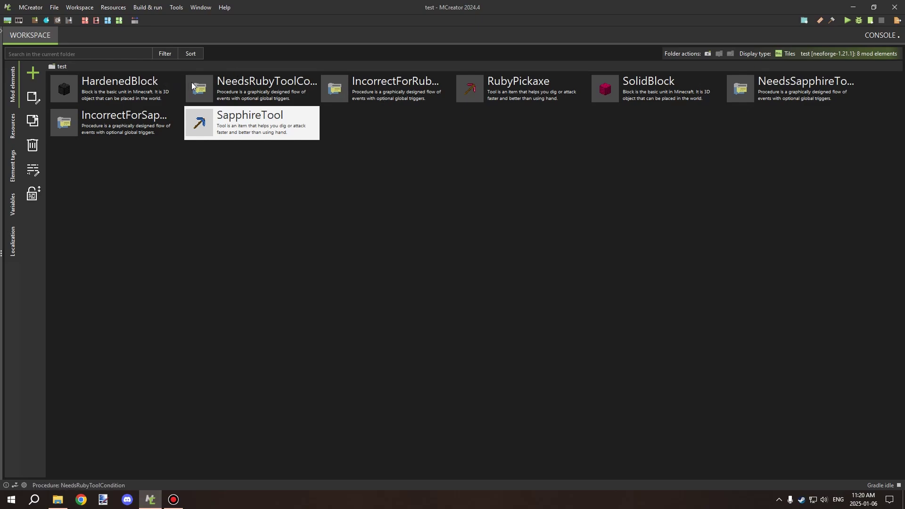
{"action": "double_click", "coordinate": [114, 87]}
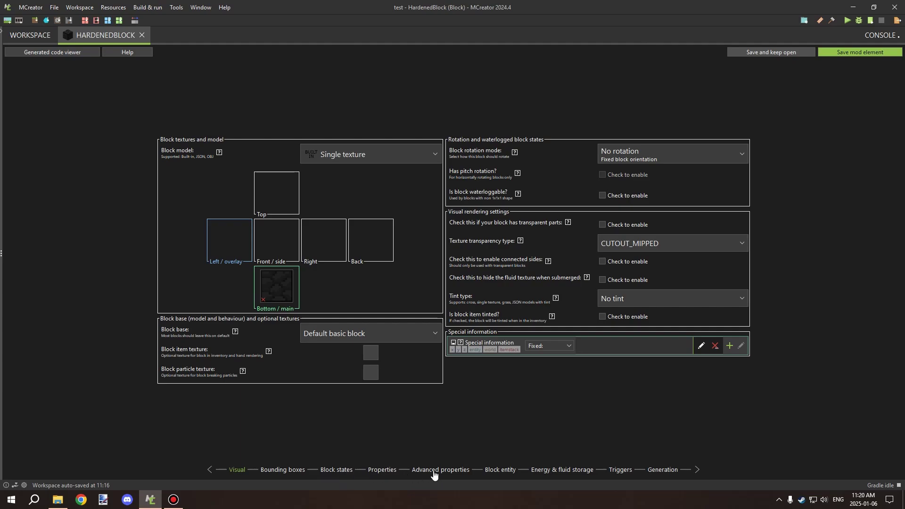
{"action": "left_click", "coordinate": [390, 470]}
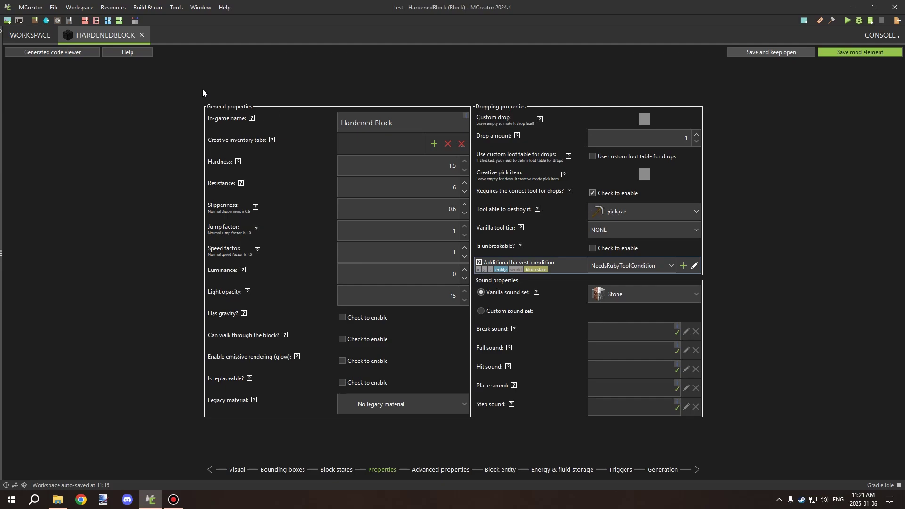
Step: Review the workspace's element tags, including mineable/pickaxe, and return to the HardenedBlock properties
{"action": "left_click", "coordinate": [30, 35]}
{"action": "left_click", "coordinate": [14, 157]}
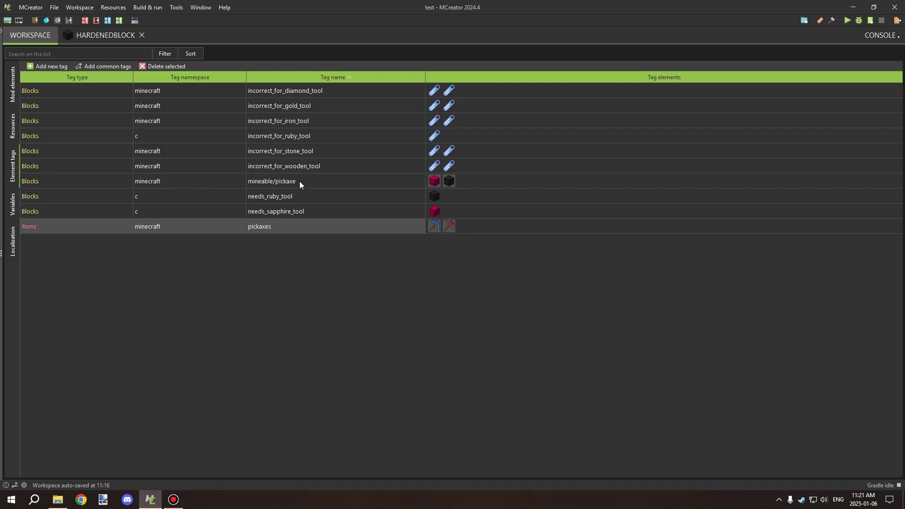
{"action": "left_click", "coordinate": [97, 35]}
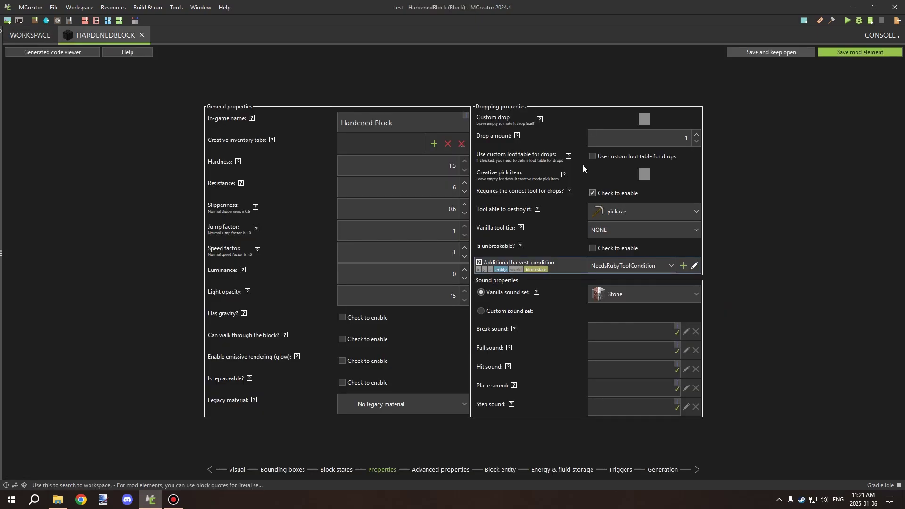
Step: Review the HardenedBlock's options for the tool able to destroy it and the vanilla tool tier, keeping pickaxe and NONE
{"action": "left_click", "coordinate": [636, 211]}
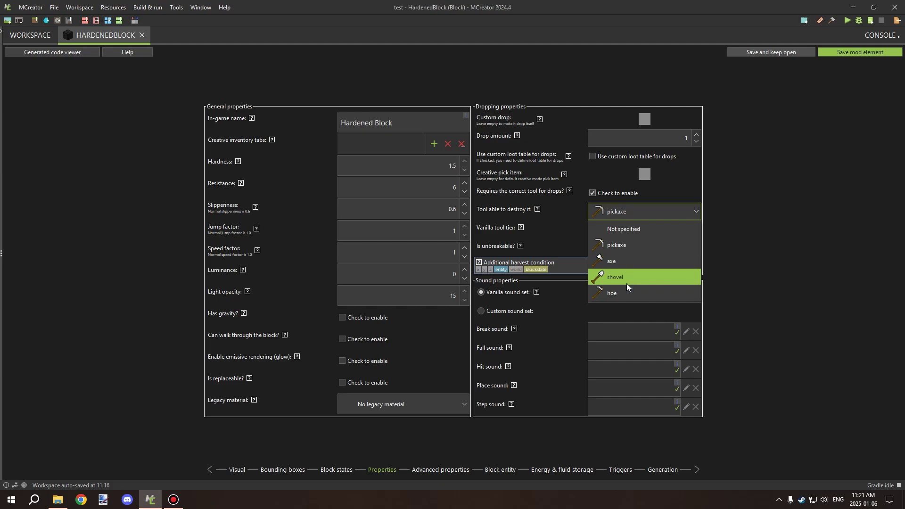
{"action": "left_click", "coordinate": [618, 246]}
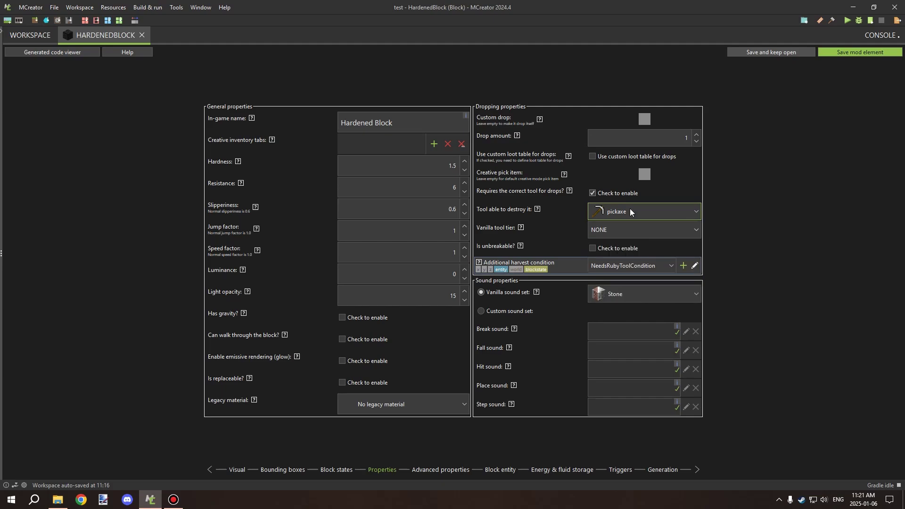
{"action": "left_click", "coordinate": [603, 231]}
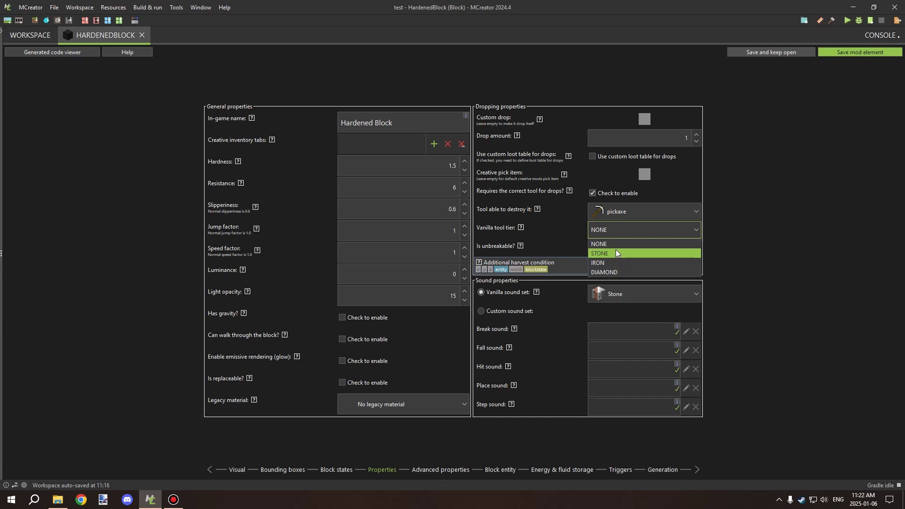
{"action": "left_click", "coordinate": [613, 229]}
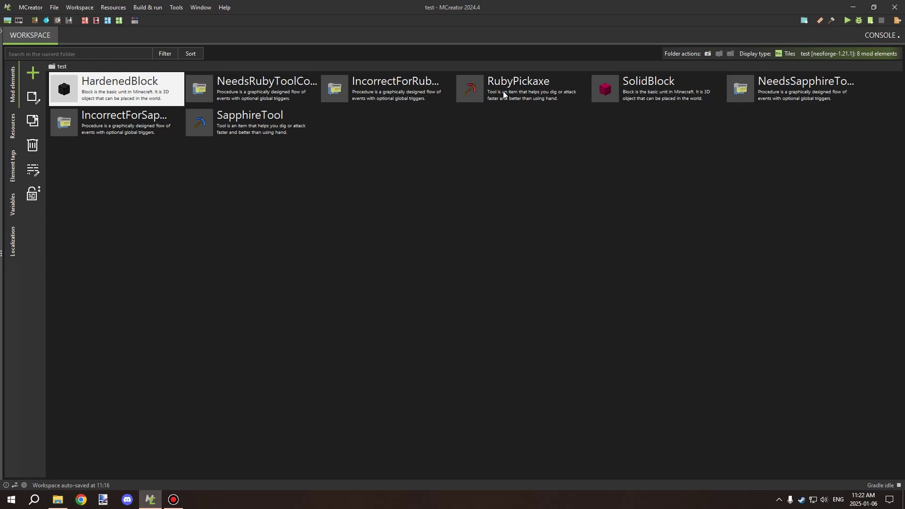
Step: Open the SolidBlock element, check the additional harvest condition in its properties, and close it
{"action": "double_click", "coordinate": [599, 99]}
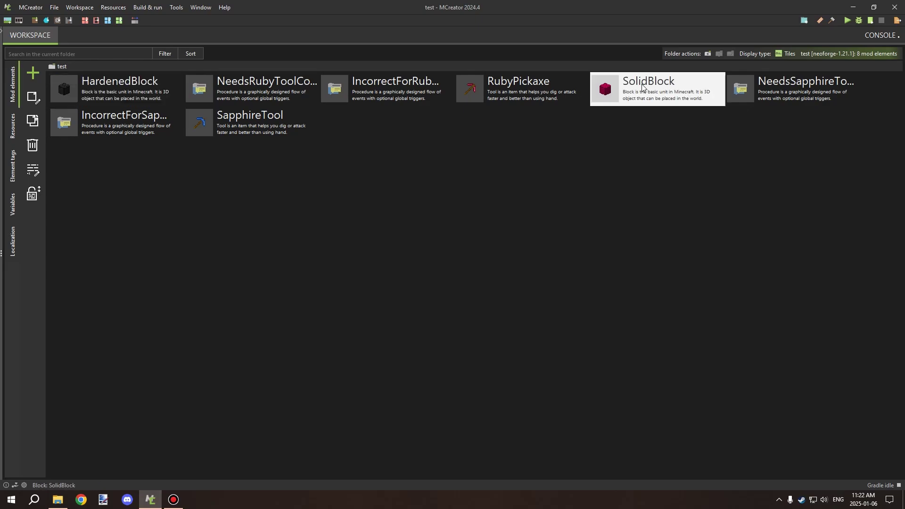
{"action": "left_click", "coordinate": [383, 470]}
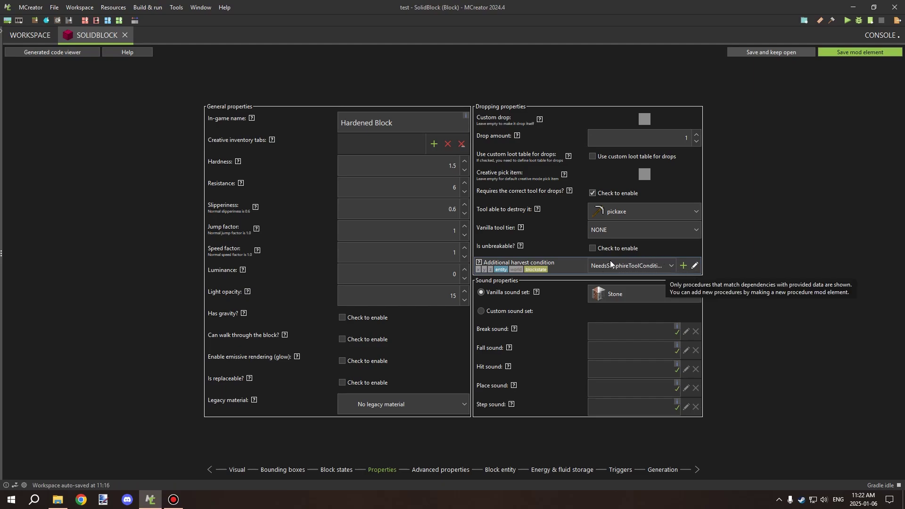
{"action": "left_click", "coordinate": [125, 35]}
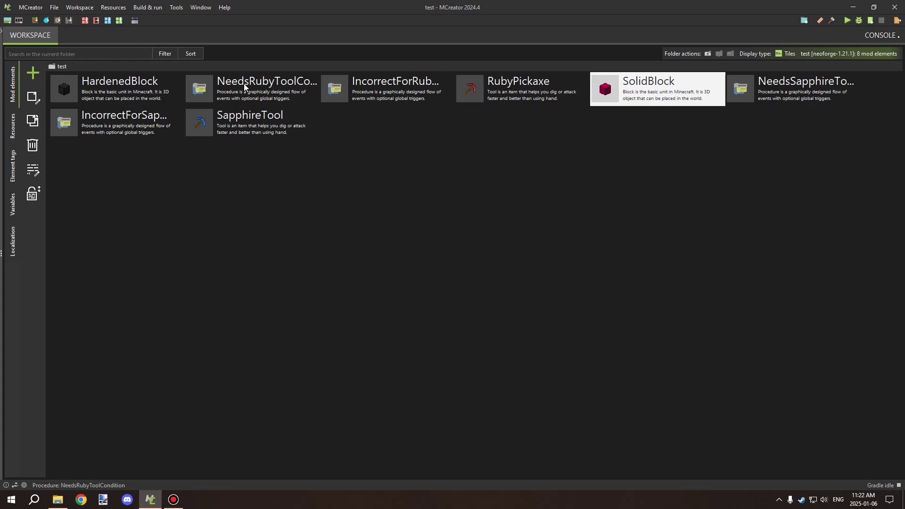
Step: Compare the ruby and sapphire procedure elements in the workspace, covering both the needs-tool and incorrect-for-tool conditions
{"action": "left_click", "coordinate": [368, 93]}
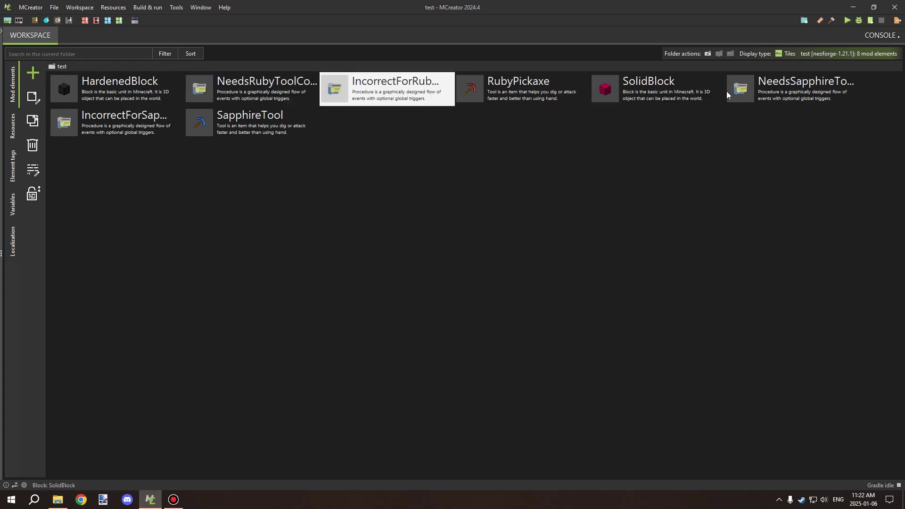
{"action": "left_click", "coordinate": [780, 94]}
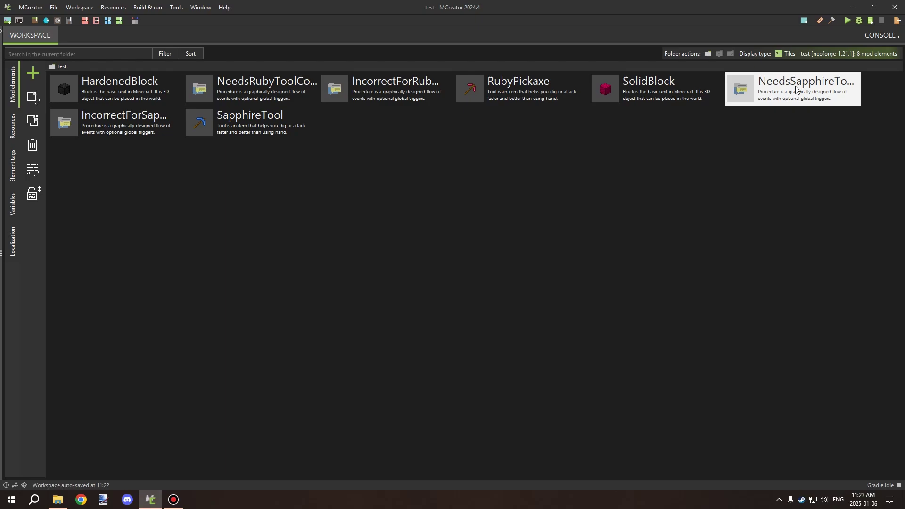
{"action": "left_click", "coordinate": [313, 85]}
{"action": "left_click", "coordinate": [326, 84]}
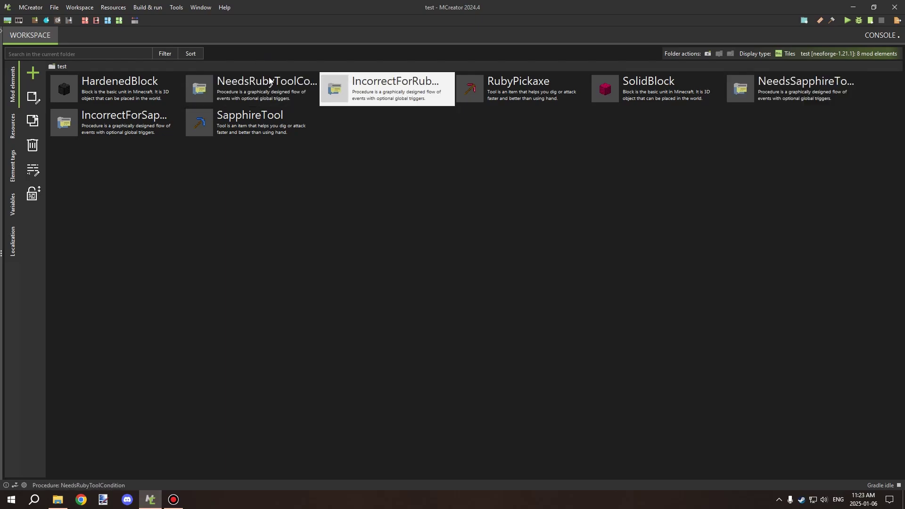
{"action": "left_click", "coordinate": [268, 84]}
{"action": "left_click", "coordinate": [365, 80]}
{"action": "left_click", "coordinate": [256, 79]}
{"action": "left_click", "coordinate": [375, 87]}
Step: Open the RubyPickaxe properties and review its blocks drop tier and type options, keeping NETHERITE and Pickaxe
{"action": "double_click", "coordinate": [494, 92]}
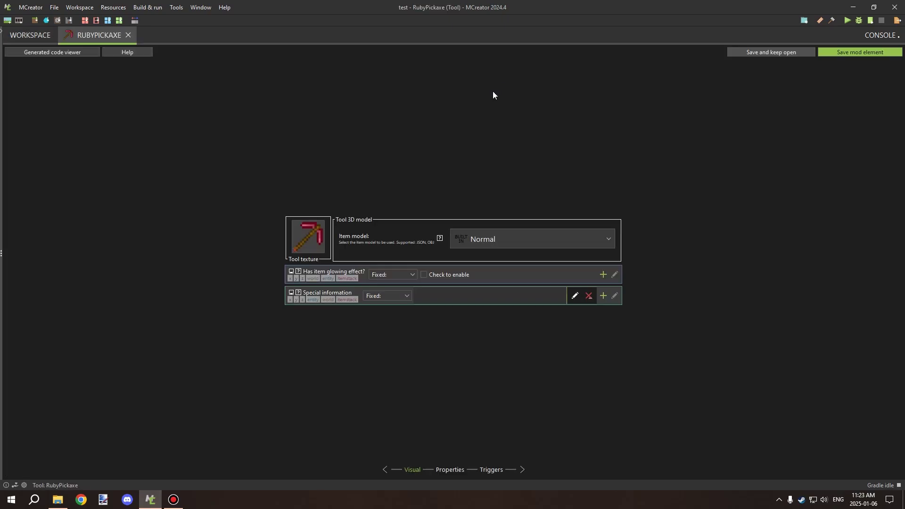
{"action": "left_click", "coordinate": [449, 470]}
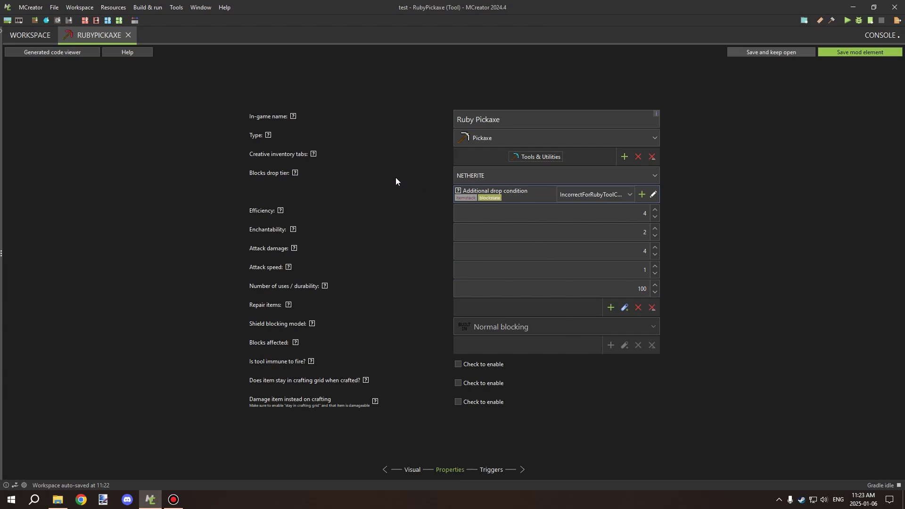
{"action": "left_click", "coordinate": [462, 174]}
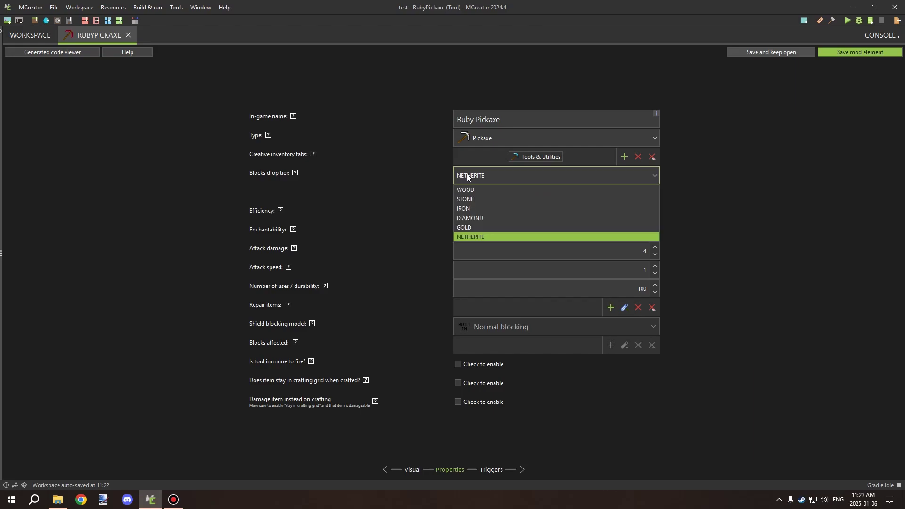
{"action": "left_click", "coordinate": [475, 236]}
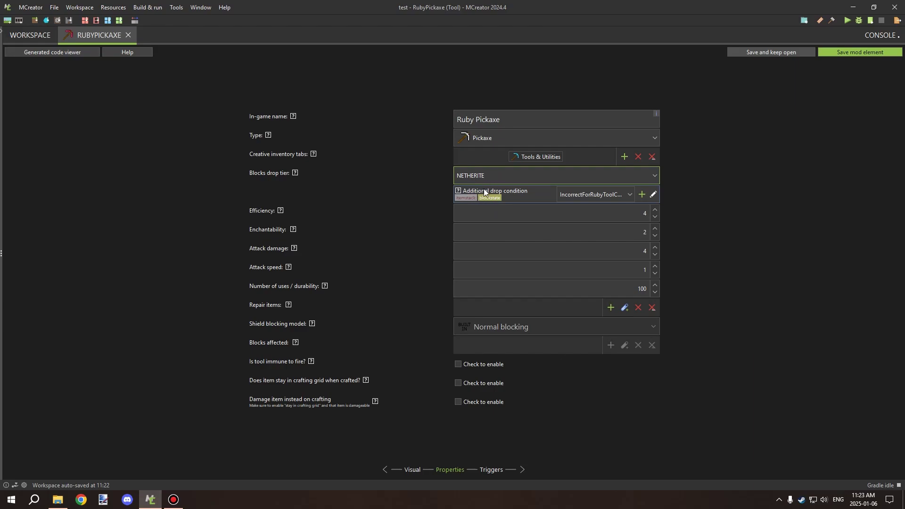
{"action": "left_click", "coordinate": [488, 140]}
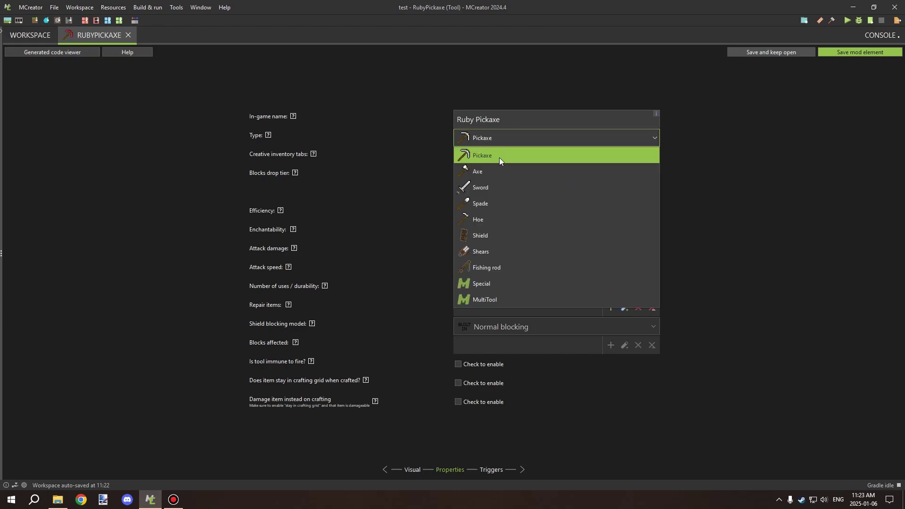
{"action": "left_click", "coordinate": [500, 158]}
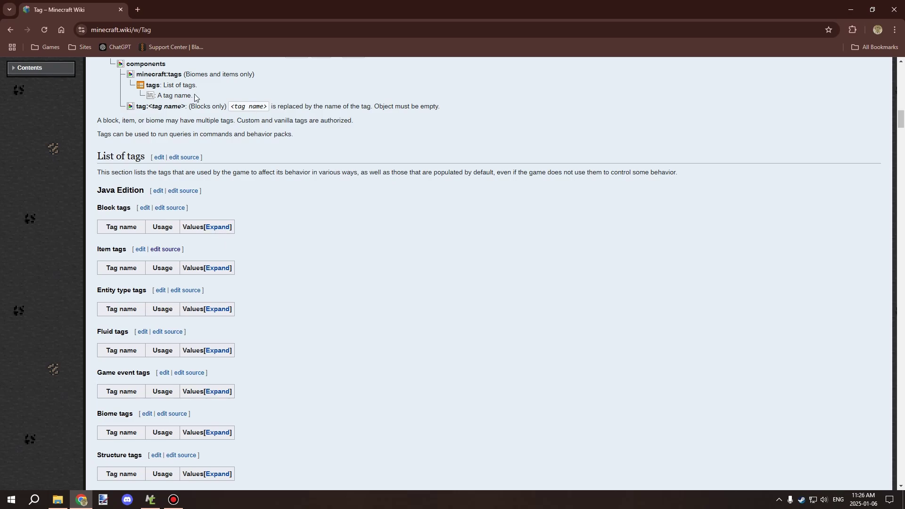
Step: Switch to the Minecraft Wiki Tag page in Chrome and expand the Java Edition block tags table
{"action": "left_click", "coordinate": [132, 30]}
{"action": "left_click", "coordinate": [218, 206]}
{"action": "left_click", "coordinate": [218, 227]}
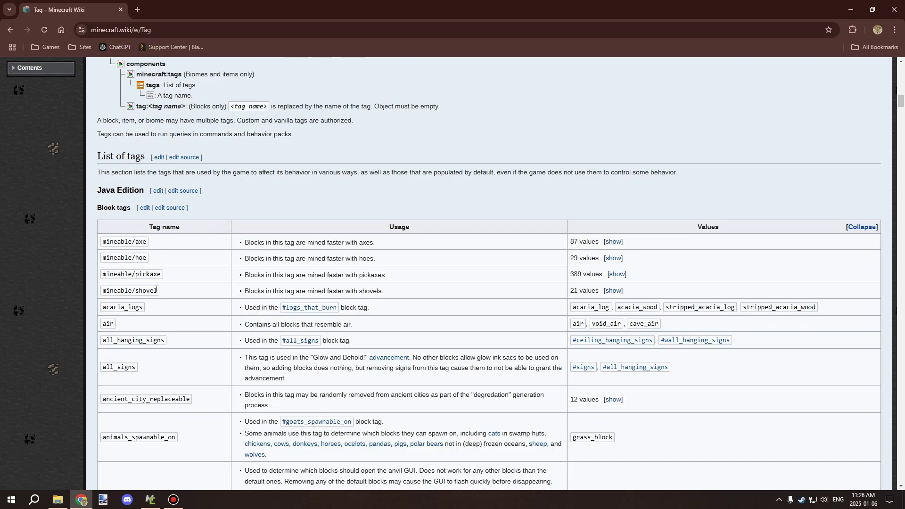
Step: Examine the mineable/axe, mineable/hoe, mineable/pickaxe and mineable/shovel entries in the block tags table
{"action": "left_click_drag", "start_coordinate": [154, 291], "coordinate": [106, 289]}
{"action": "double_click", "coordinate": [141, 274]}
{"action": "double_click", "coordinate": [137, 258]}
{"action": "left_click_drag", "start_coordinate": [96, 235], "coordinate": [190, 290]}
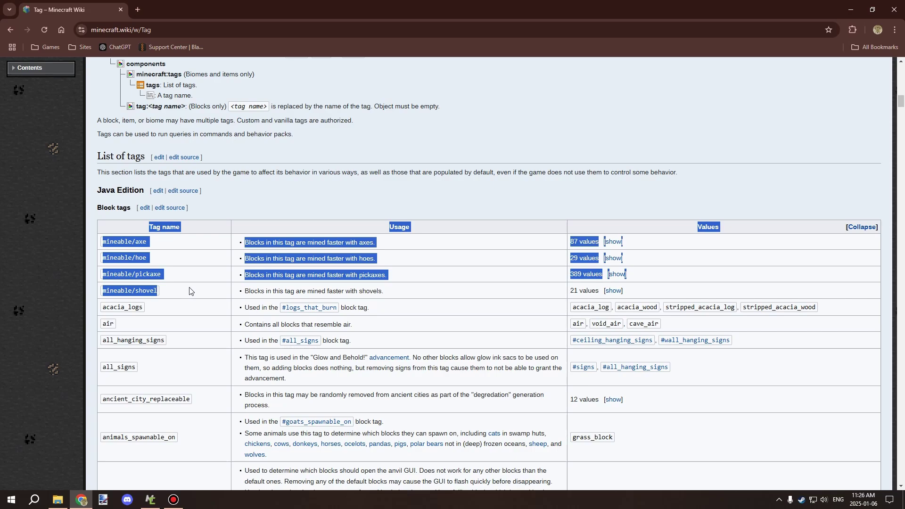
{"action": "left_click_drag", "start_coordinate": [190, 291], "coordinate": [91, 253]}
{"action": "left_click", "coordinate": [158, 275]}
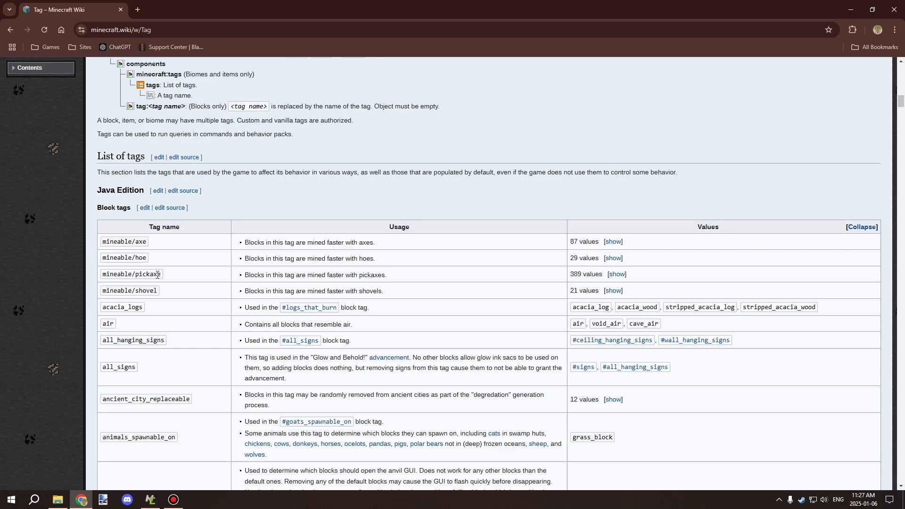
{"action": "double_click", "coordinate": [157, 274]}
{"action": "double_click", "coordinate": [154, 291]}
Step: Find the incorrect_for tool tags in the block tags table and read their usage descriptions
{"action": "scroll", "coordinate": [317, 255], "scroll_direction": "down", "scroll_amount": 4}
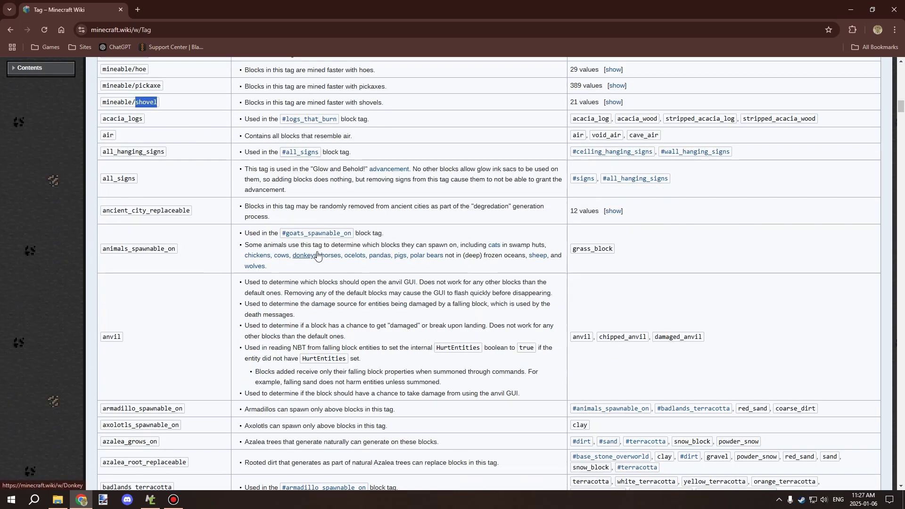
{"action": "scroll", "coordinate": [317, 255], "scroll_direction": "up", "scroll_amount": 2}
{"action": "scroll", "coordinate": [321, 251], "scroll_direction": "down", "scroll_amount": 5}
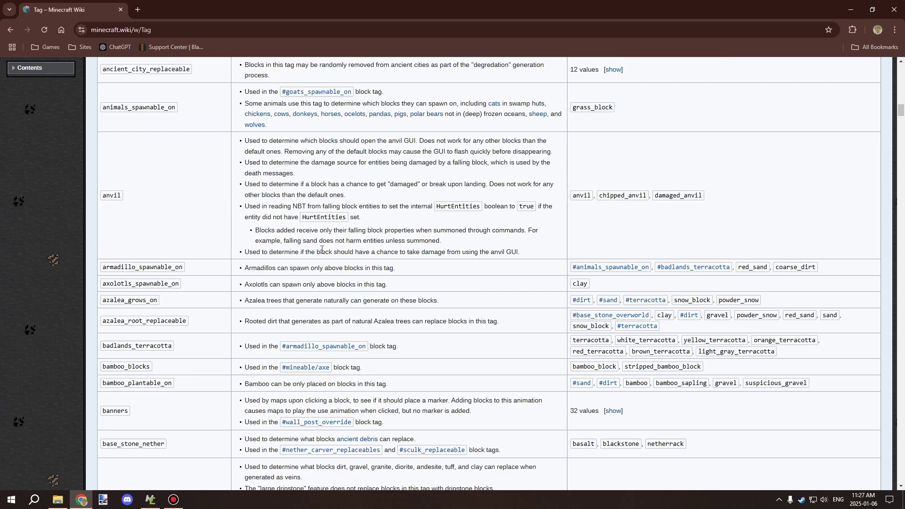
{"action": "scroll", "coordinate": [322, 249], "scroll_direction": "down", "scroll_amount": 8}
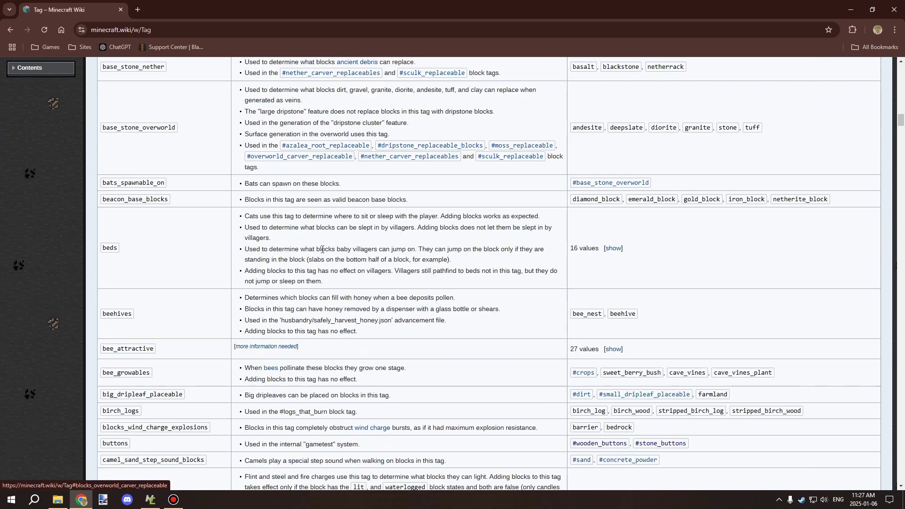
{"action": "scroll", "coordinate": [322, 249], "scroll_direction": "down", "scroll_amount": 20}
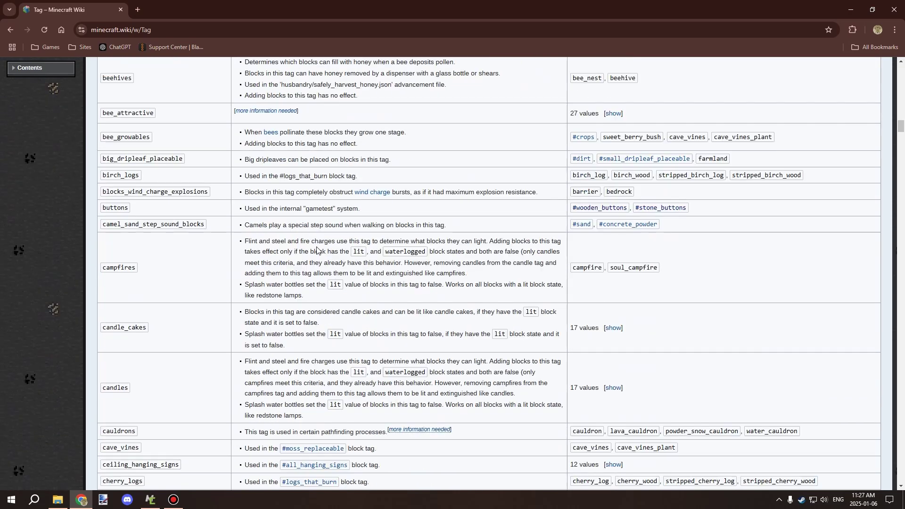
{"action": "scroll", "coordinate": [317, 251], "scroll_direction": "down", "scroll_amount": 20}
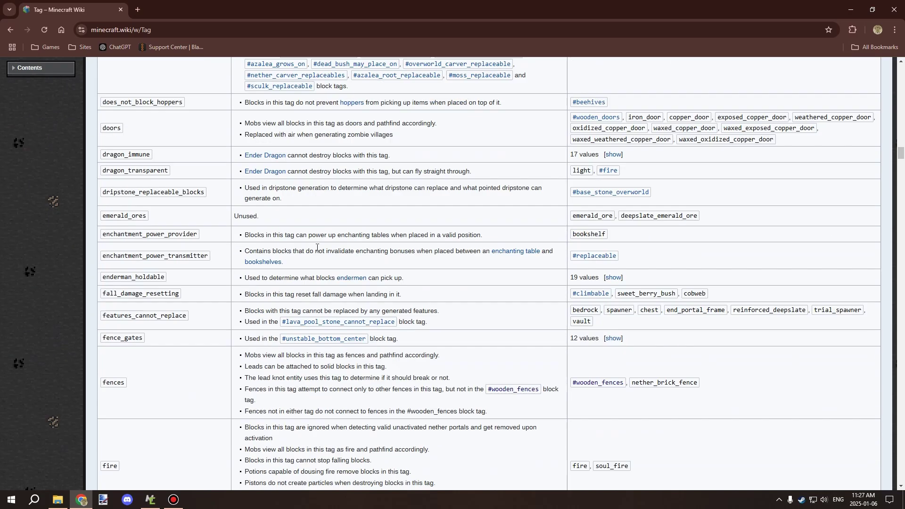
{"action": "scroll", "coordinate": [317, 251], "scroll_direction": "down", "scroll_amount": 2}
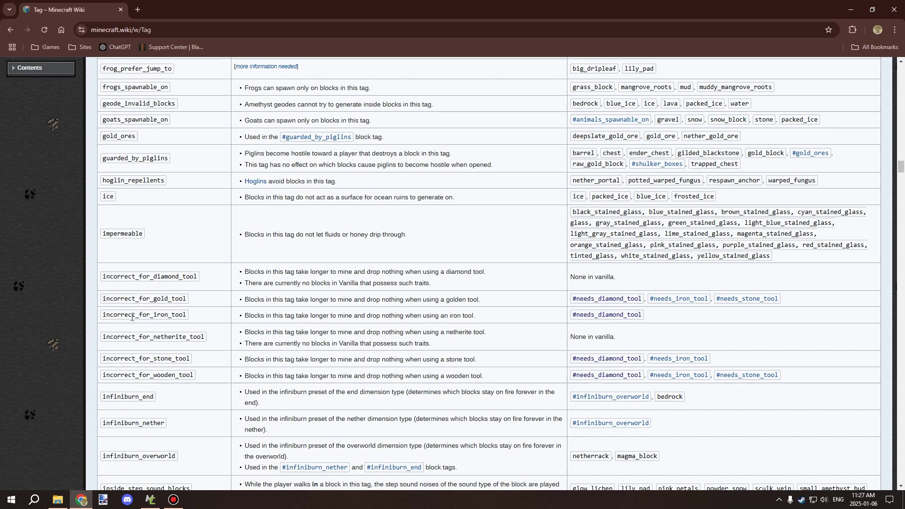
{"action": "scroll", "coordinate": [161, 316], "scroll_direction": "down", "scroll_amount": 1}
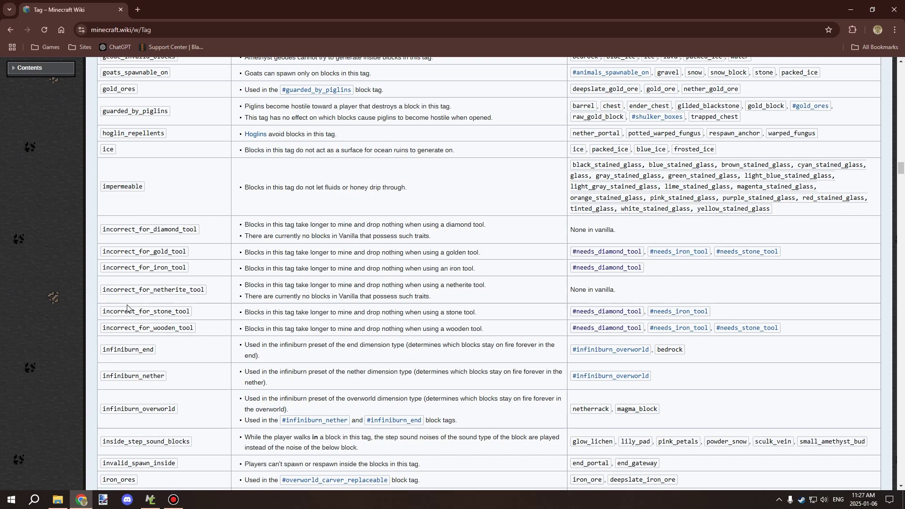
{"action": "scroll", "coordinate": [186, 278], "scroll_direction": "down", "scroll_amount": 1}
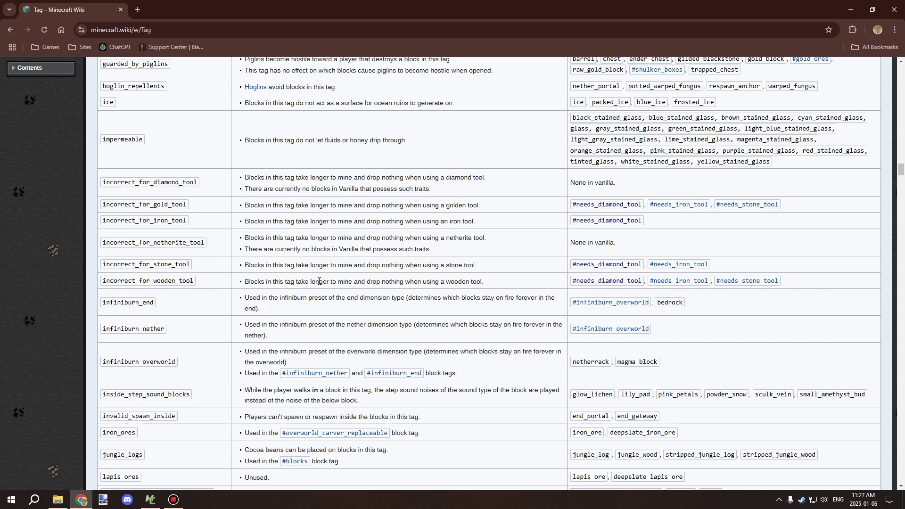
Step: Examine which needs_tool tags are listed as values for the incorrect_for gold, wooden and stone tool tags
{"action": "left_click_drag", "start_coordinate": [571, 176], "coordinate": [825, 281]}
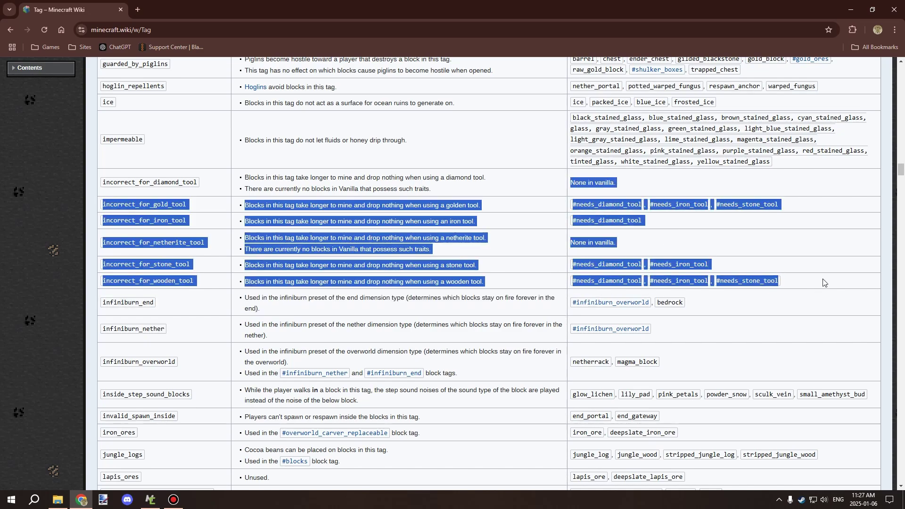
{"action": "left_click", "coordinate": [808, 242]}
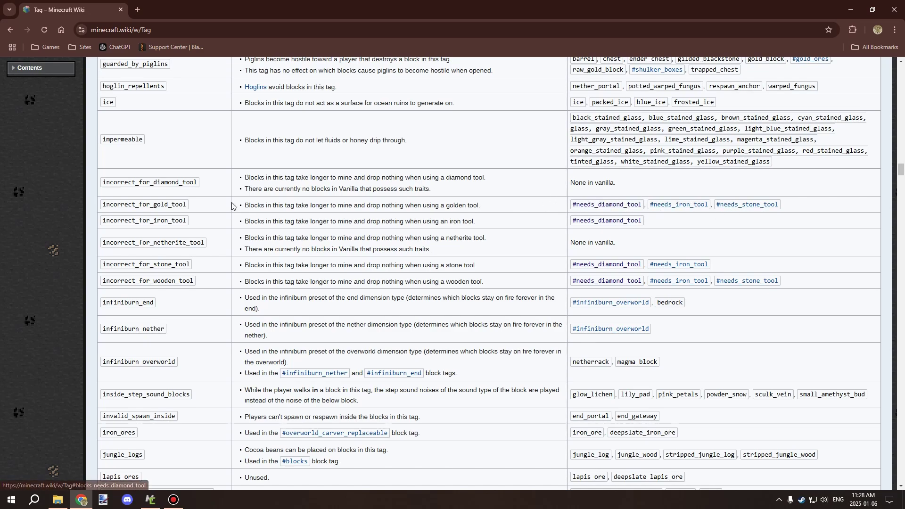
{"action": "left_click_drag", "start_coordinate": [187, 203], "coordinate": [102, 204]}
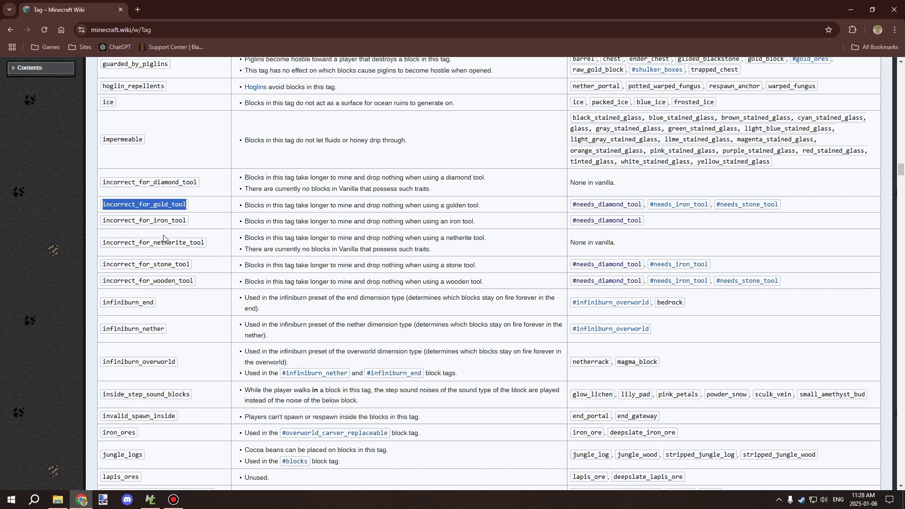
{"action": "left_click_drag", "start_coordinate": [193, 282], "coordinate": [102, 282]}
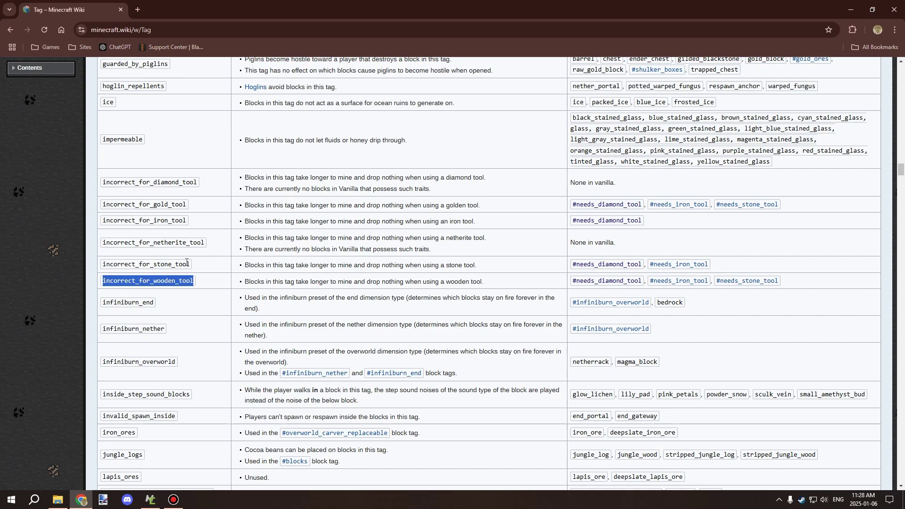
{"action": "left_click_drag", "start_coordinate": [190, 263], "coordinate": [102, 265]}
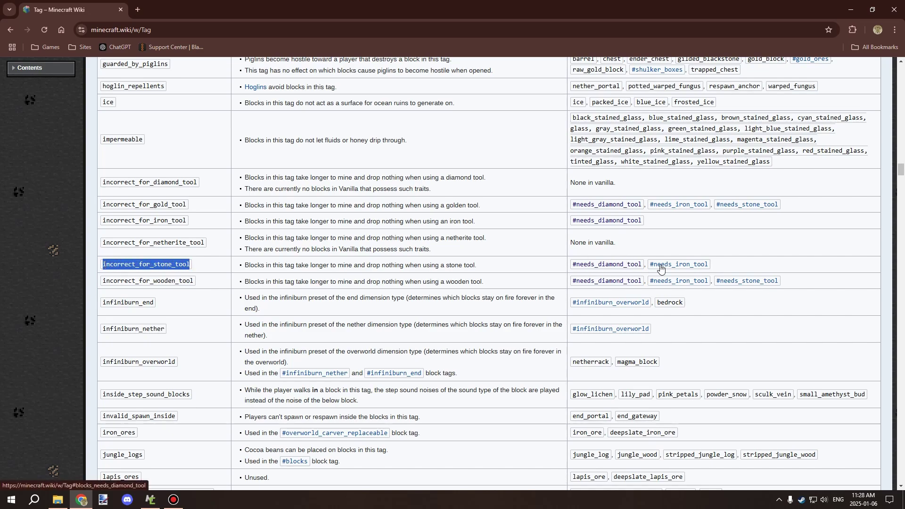
{"action": "left_click", "coordinate": [721, 263]}
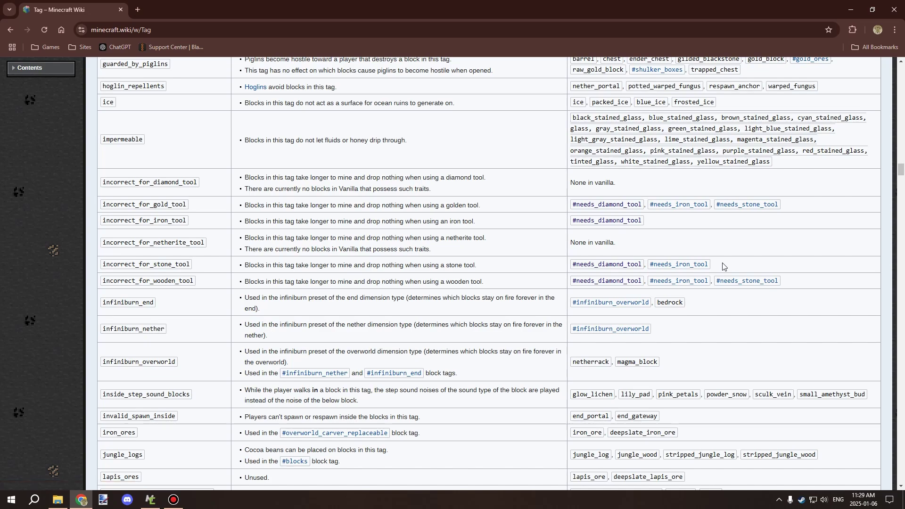
Step: Follow the needs_diamond_tool reference and examine the needs_diamond_tool, needs_iron_tool and needs_stone_tool entries in the block tags table
{"action": "scroll", "coordinate": [724, 267], "scroll_direction": "down", "scroll_amount": 1}
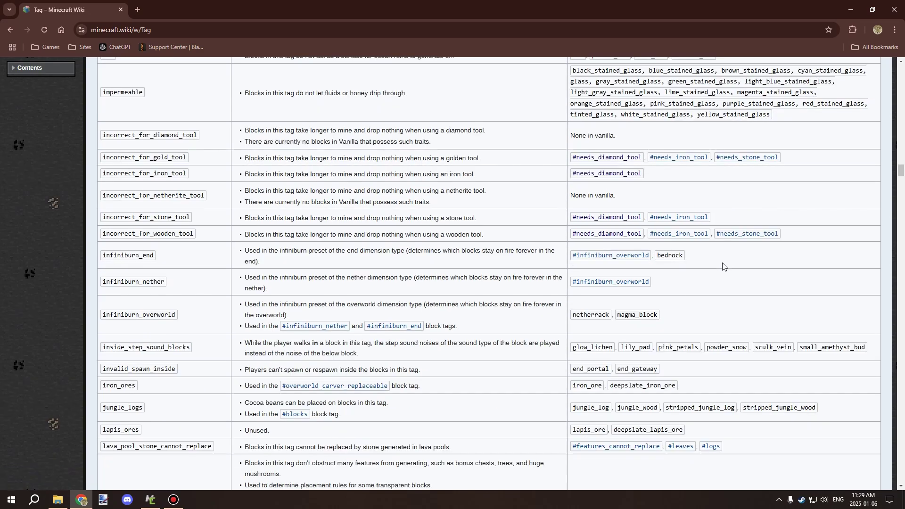
{"action": "left_click", "coordinate": [628, 218]}
{"action": "scroll", "coordinate": [358, 189], "scroll_direction": "up", "scroll_amount": 2}
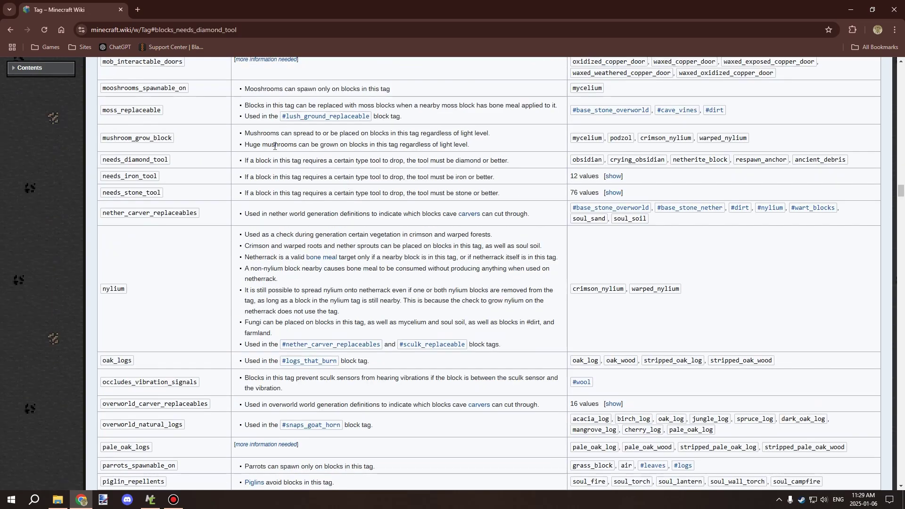
{"action": "double_click", "coordinate": [115, 158]}
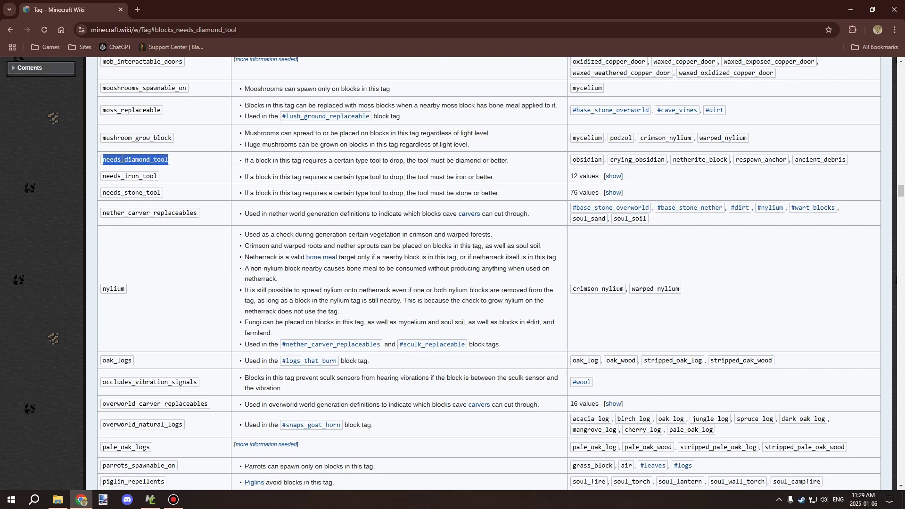
{"action": "double_click", "coordinate": [122, 177]}
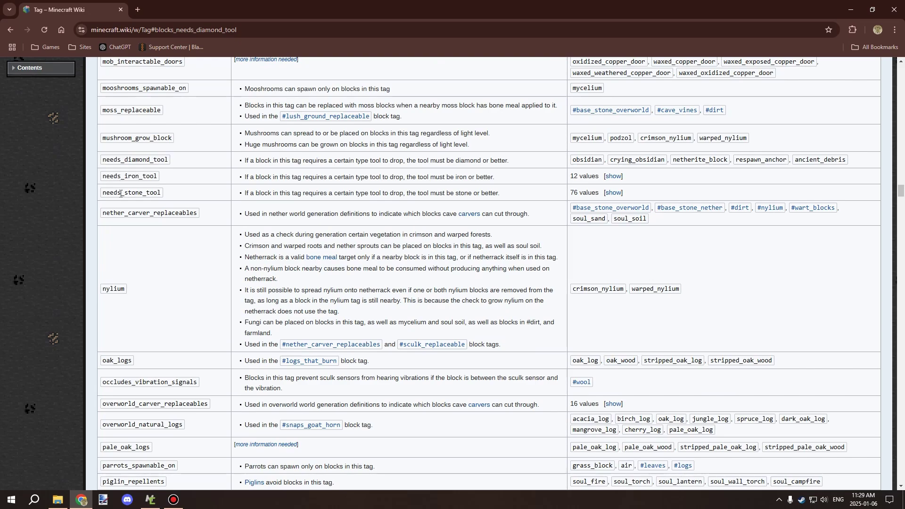
{"action": "double_click", "coordinate": [121, 192]}
{"action": "left_click", "coordinate": [177, 198]}
Step: Go through the blocks listed as values of the needs_diamond_tool tag, from obsidian to ancient_debris
{"action": "double_click", "coordinate": [587, 158]}
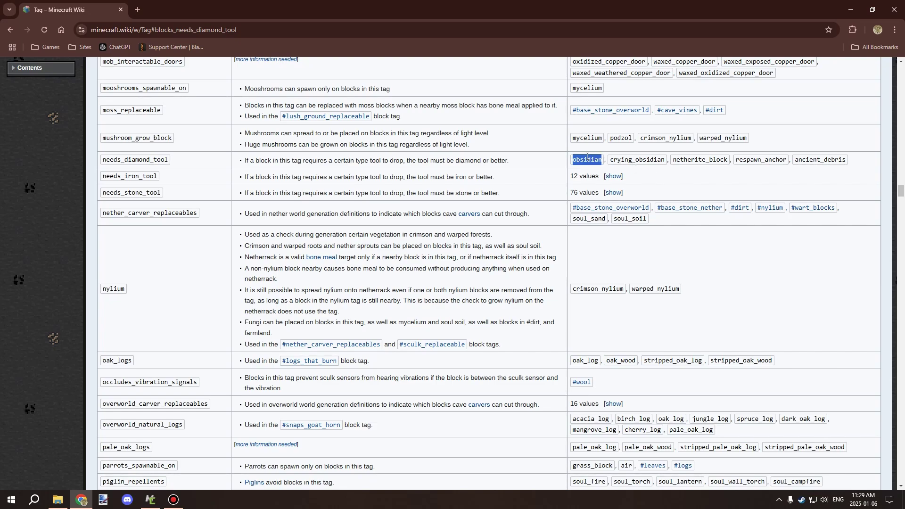
{"action": "double_click", "coordinate": [620, 158]}
{"action": "double_click", "coordinate": [711, 159]}
{"action": "double_click", "coordinate": [757, 160]}
{"action": "double_click", "coordinate": [832, 159]}
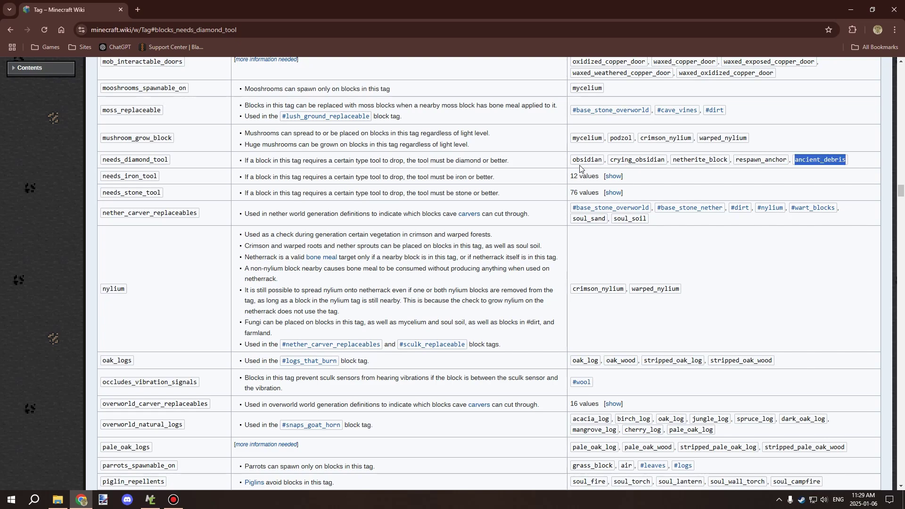
Step: Expand the values of the needs_iron_tool tag, examine the listed blocks, and collapse the list again
{"action": "left_click", "coordinate": [613, 176]}
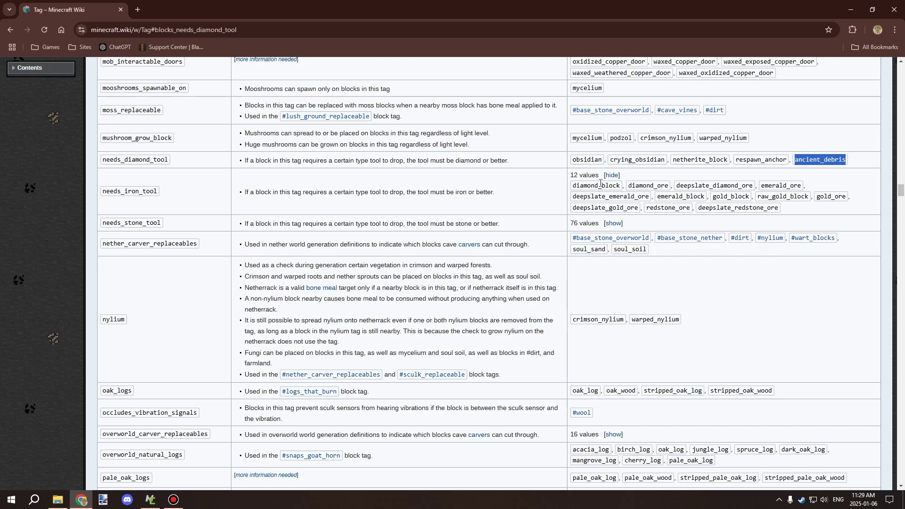
{"action": "left_click_drag", "start_coordinate": [801, 208], "coordinate": [571, 186]}
{"action": "left_click", "coordinate": [666, 183]}
{"action": "left_click_drag", "start_coordinate": [667, 183], "coordinate": [661, 184]}
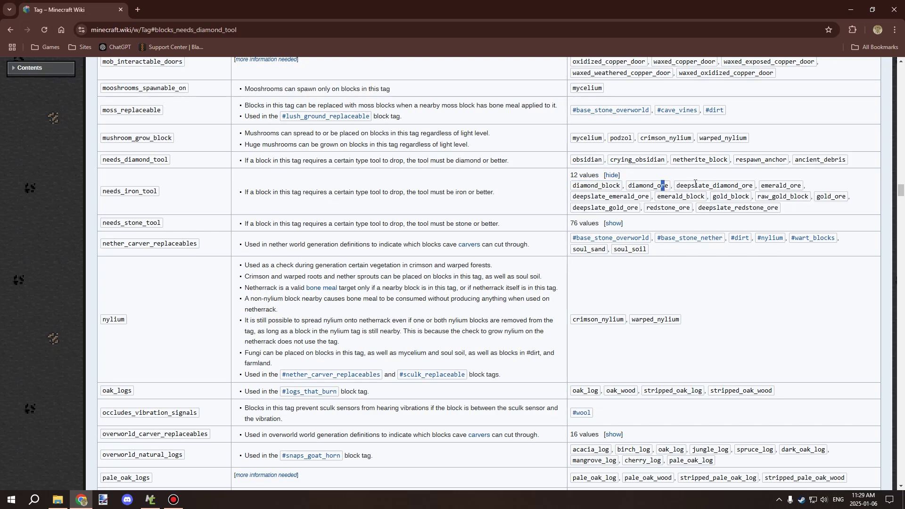
{"action": "double_click", "coordinate": [714, 186]}
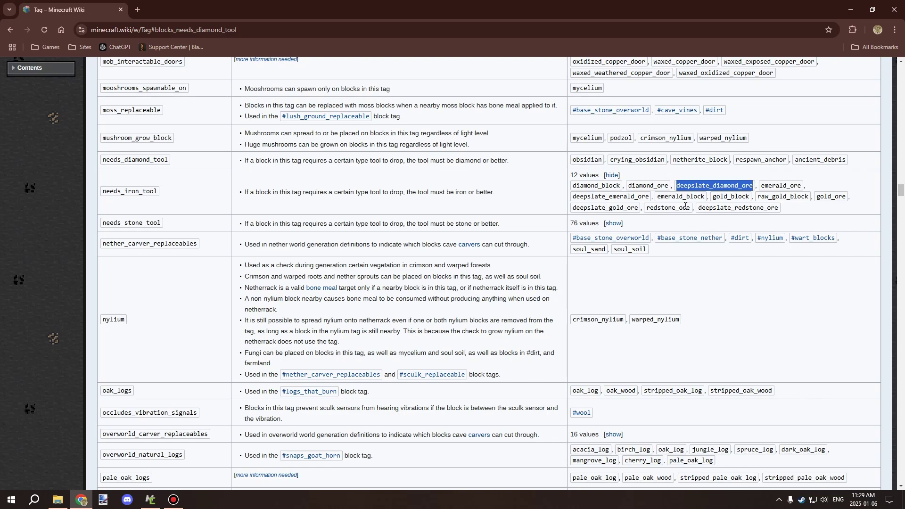
{"action": "left_click_drag", "start_coordinate": [785, 206], "coordinate": [569, 189]}
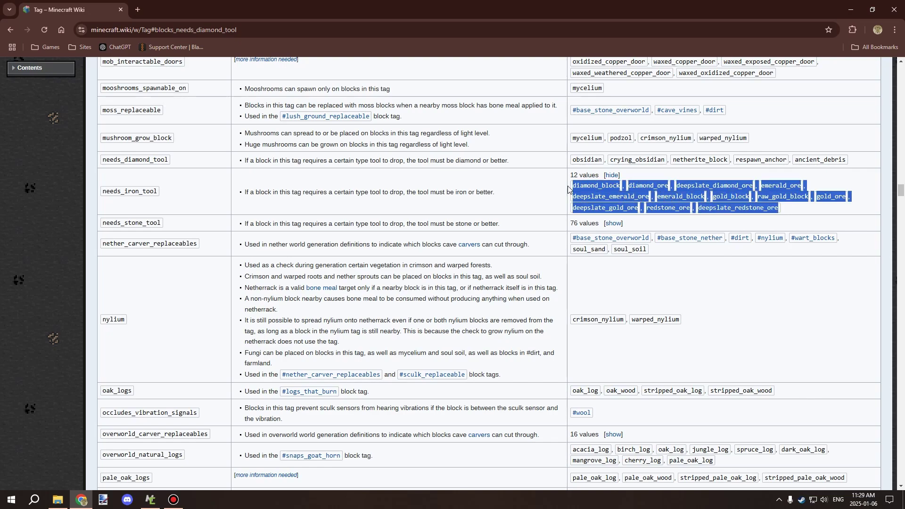
{"action": "left_click", "coordinate": [767, 197]}
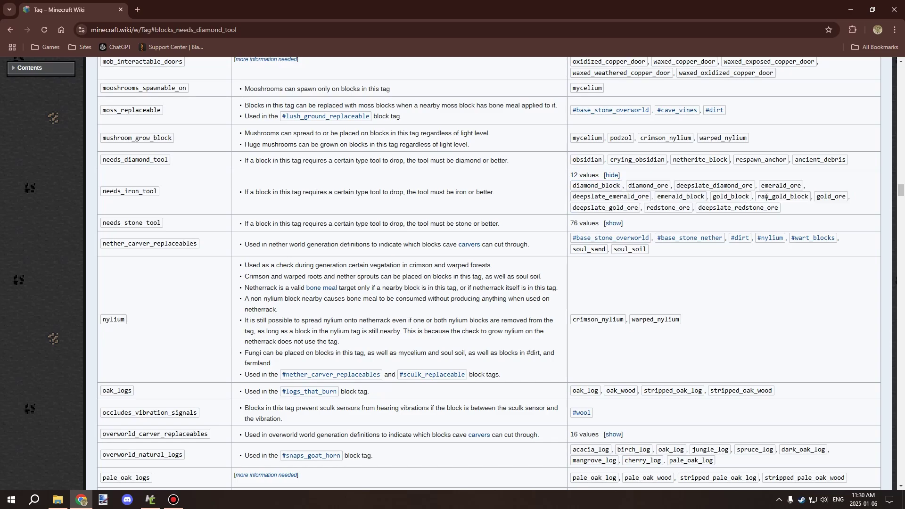
{"action": "left_click", "coordinate": [612, 176]}
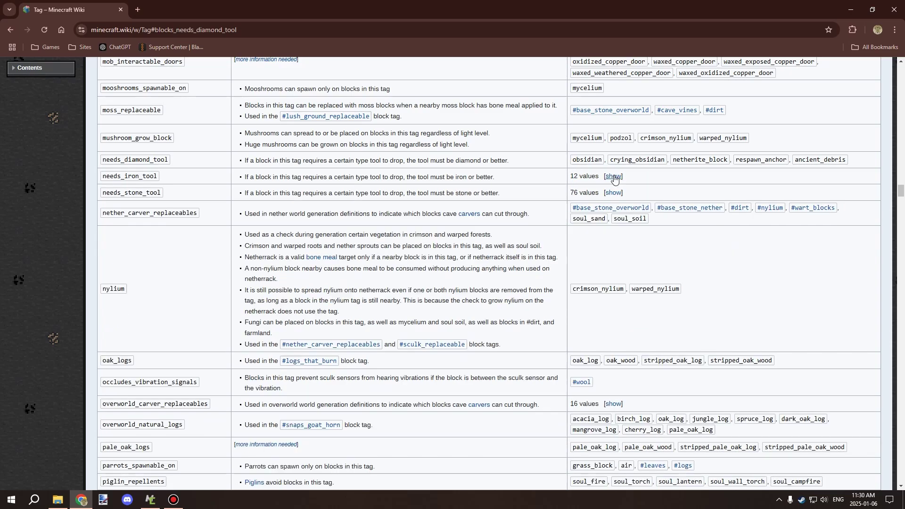
Step: Return to the incorrect_for tags in the block tags table and examine the incorrect_for_gold_tool and incorrect_for_iron_tool entries
{"action": "scroll", "coordinate": [495, 142], "scroll_direction": "up", "scroll_amount": 20}
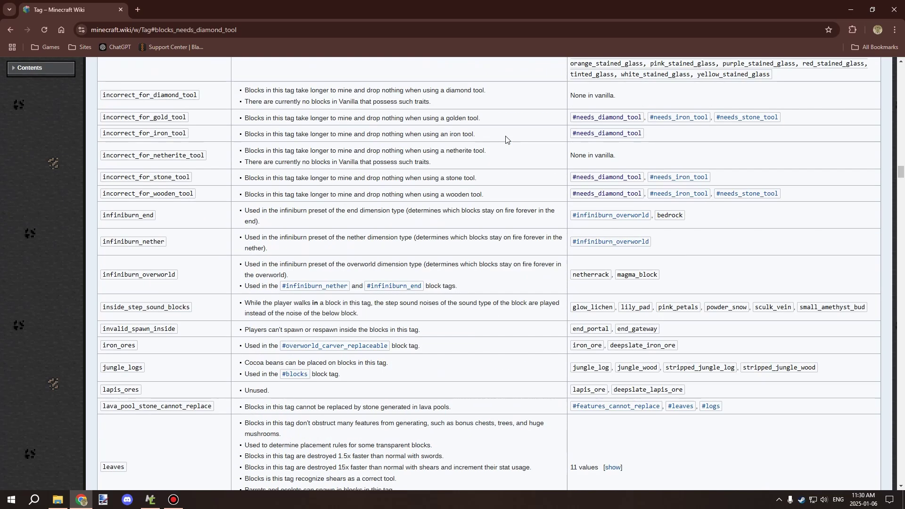
{"action": "scroll", "coordinate": [503, 132], "scroll_direction": "up", "scroll_amount": 20}
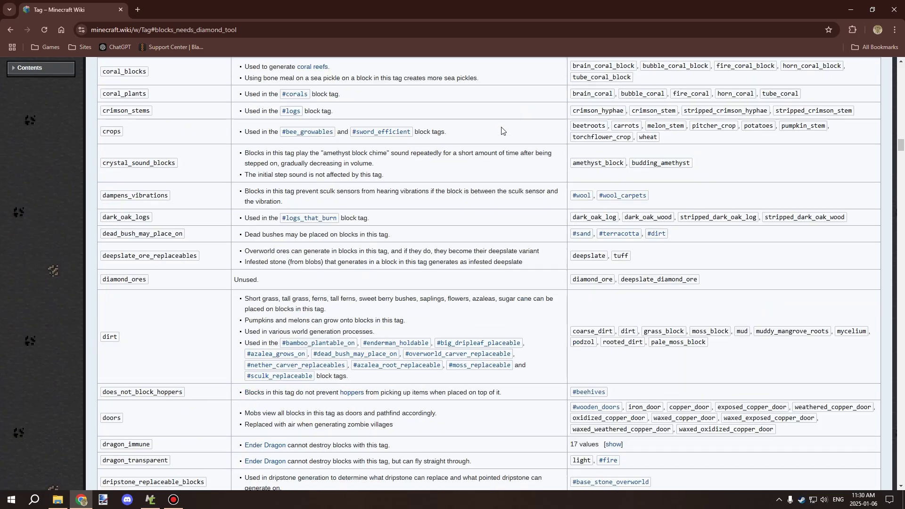
{"action": "scroll", "coordinate": [502, 127], "scroll_direction": "up", "scroll_amount": 8}
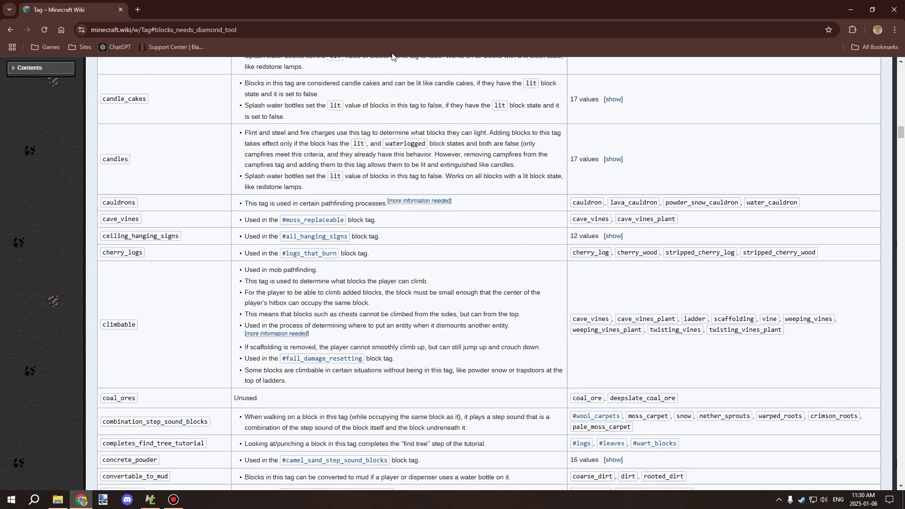
{"action": "scroll", "coordinate": [478, 135], "scroll_direction": "down", "scroll_amount": 7}
{"action": "scroll", "coordinate": [477, 135], "scroll_direction": "down", "scroll_amount": 5}
{"action": "scroll", "coordinate": [477, 138], "scroll_direction": "down", "scroll_amount": 16}
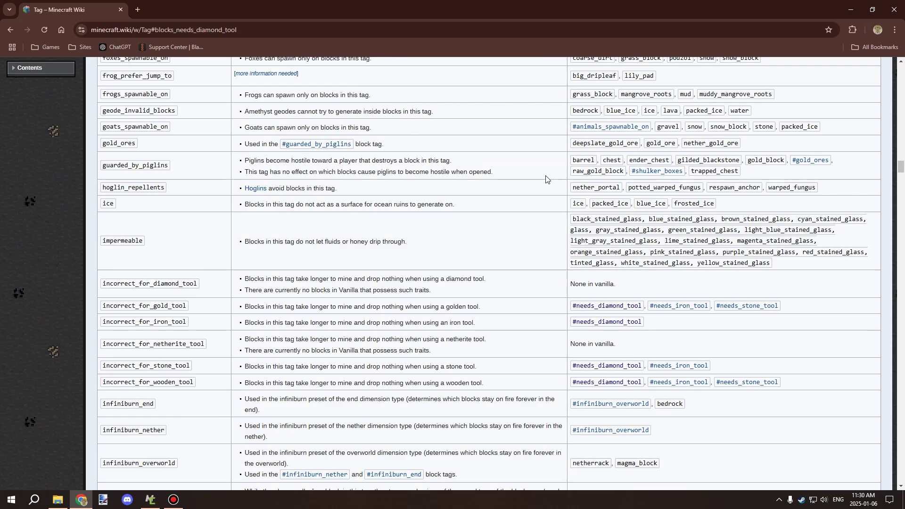
{"action": "scroll", "coordinate": [516, 170], "scroll_direction": "up", "scroll_amount": 1}
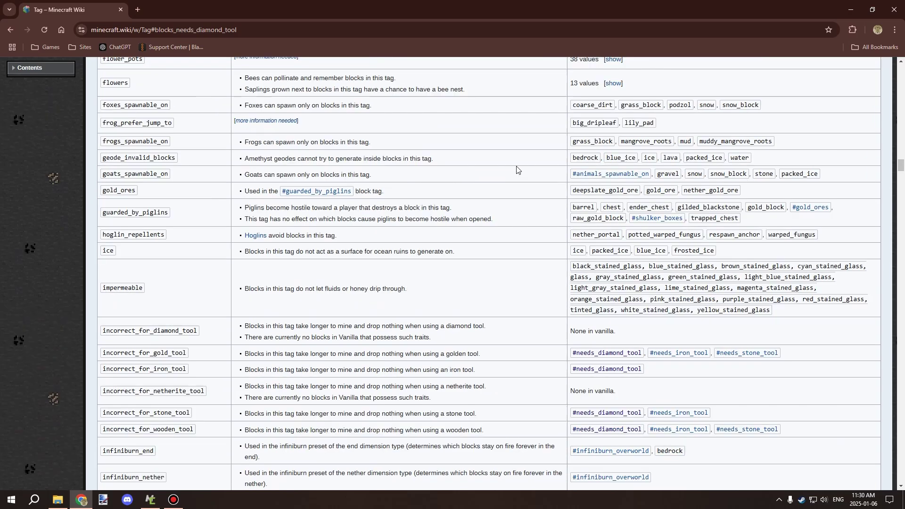
{"action": "scroll", "coordinate": [516, 170], "scroll_direction": "down", "scroll_amount": 2}
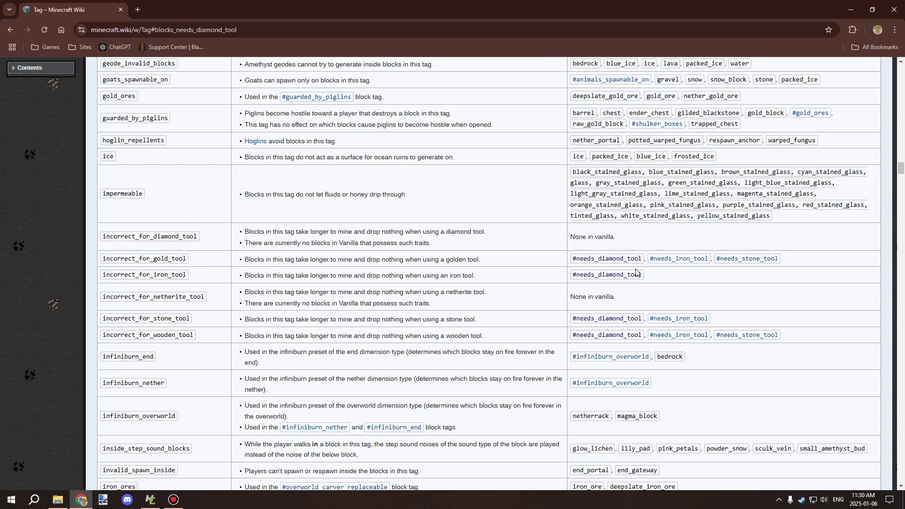
{"action": "double_click", "coordinate": [181, 258]}
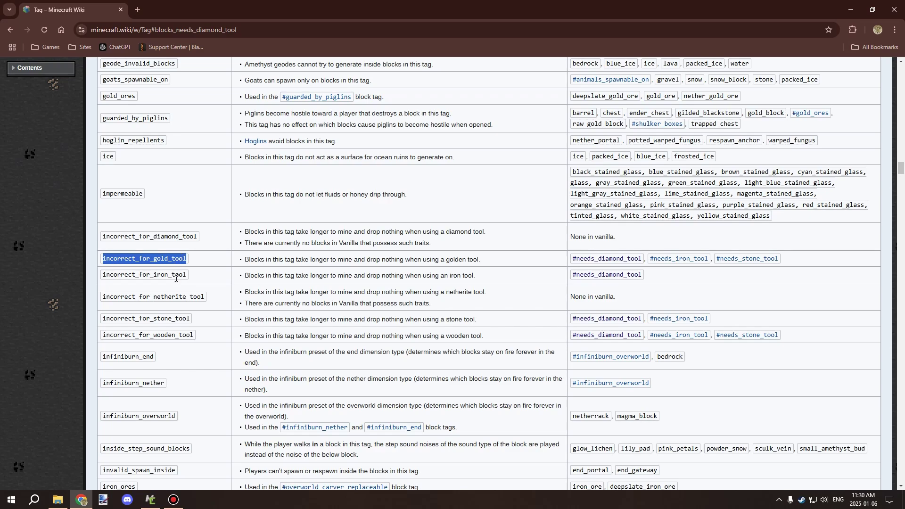
{"action": "double_click", "coordinate": [179, 276]}
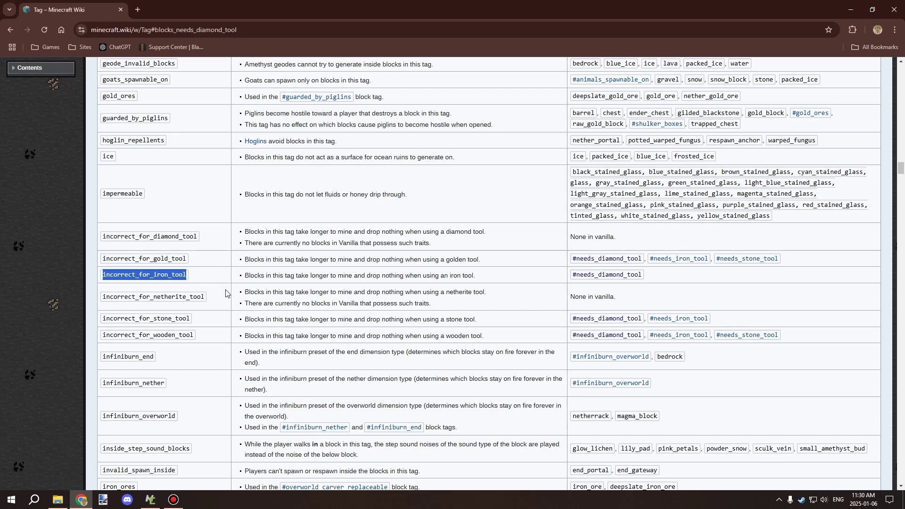
Step: Review the incorrect_for_gold_tool entry again alongside the neighbouring incorrect_for tags
{"action": "scroll", "coordinate": [207, 289], "scroll_direction": "down", "scroll_amount": 1}
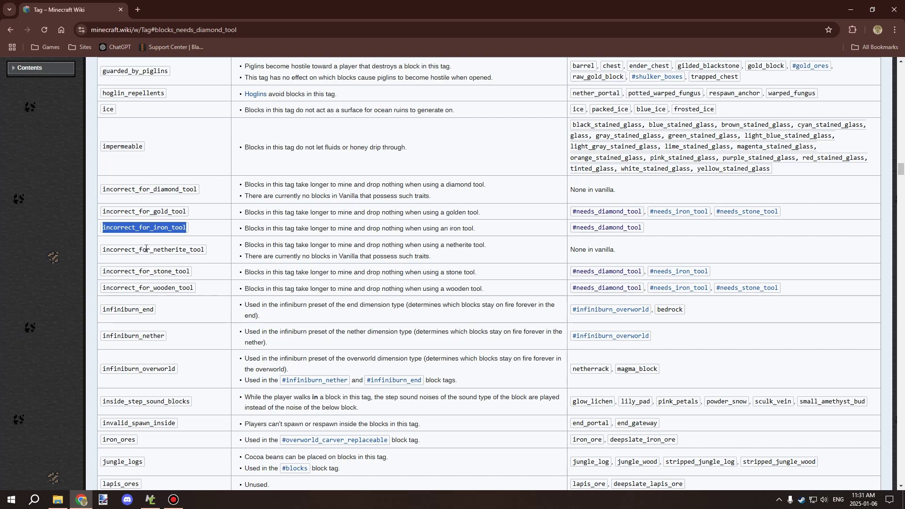
{"action": "left_click", "coordinate": [209, 210]}
{"action": "double_click", "coordinate": [165, 210]}
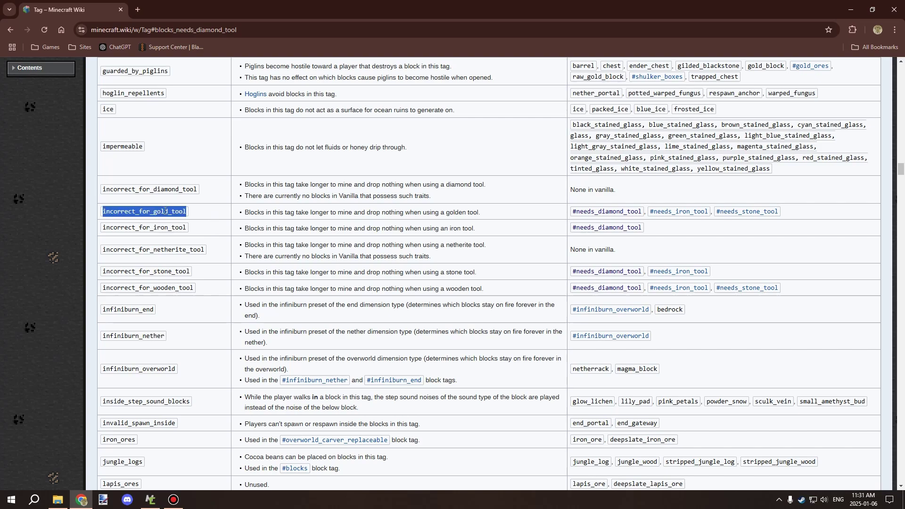
{"action": "left_click", "coordinate": [193, 225]}
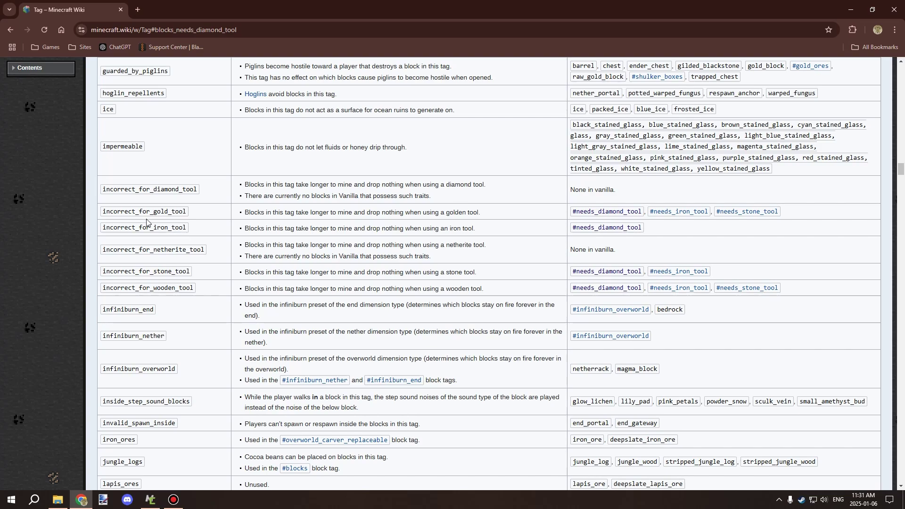
{"action": "double_click", "coordinate": [159, 212]}
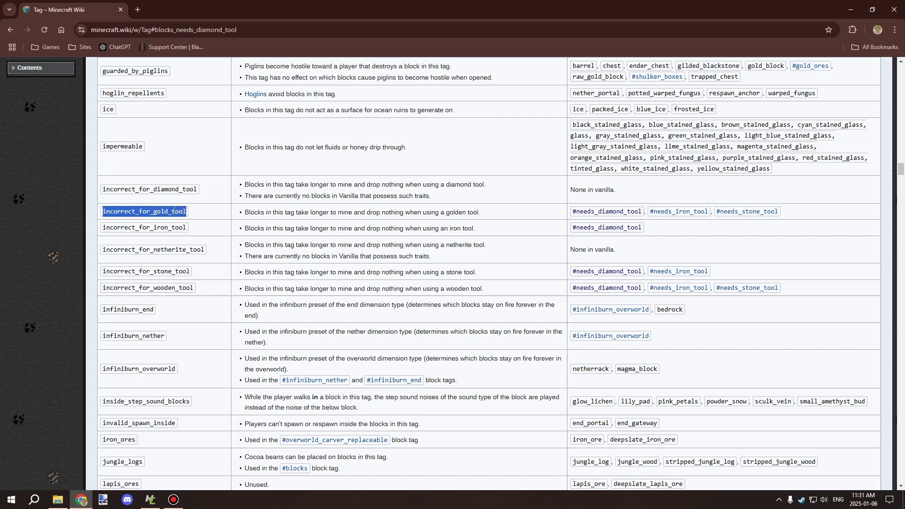
{"action": "left_click", "coordinate": [201, 215]}
{"action": "triple_click", "coordinate": [211, 211]}
{"action": "left_click", "coordinate": [192, 209]}
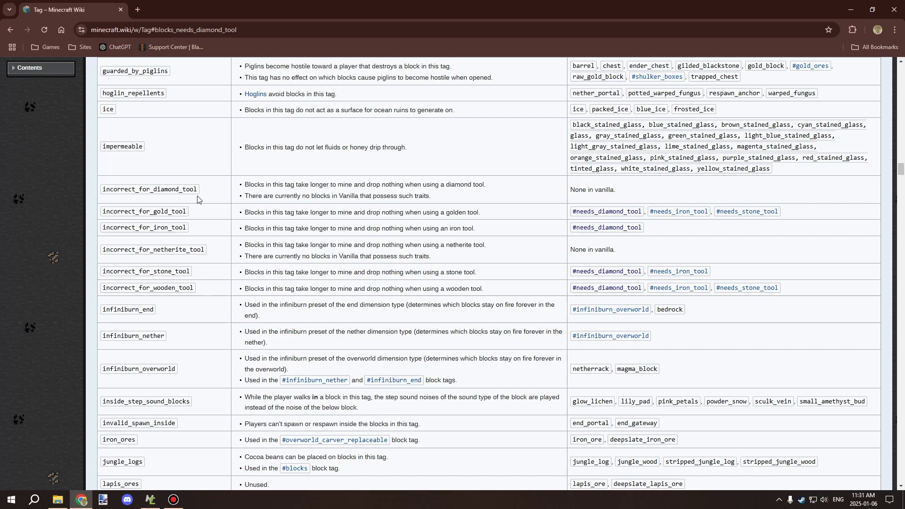
Step: Go back to the previous wiki location, switch to MCreator, and show the workspace's element tags
{"action": "left_click", "coordinate": [9, 30]}
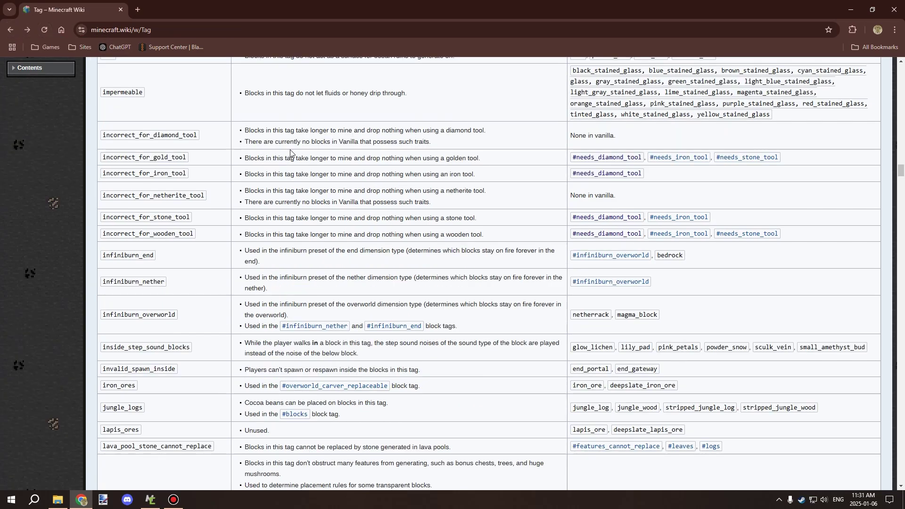
{"action": "left_click", "coordinate": [851, 9]}
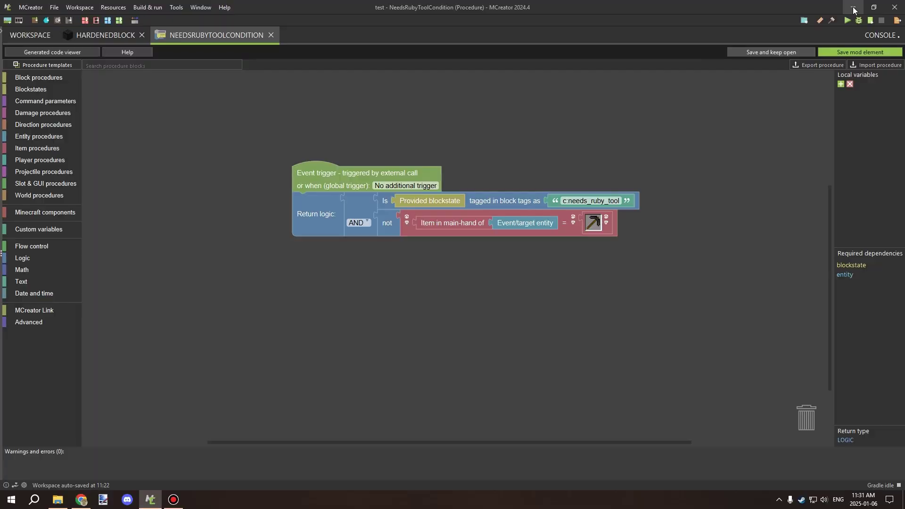
{"action": "left_click", "coordinate": [30, 35]}
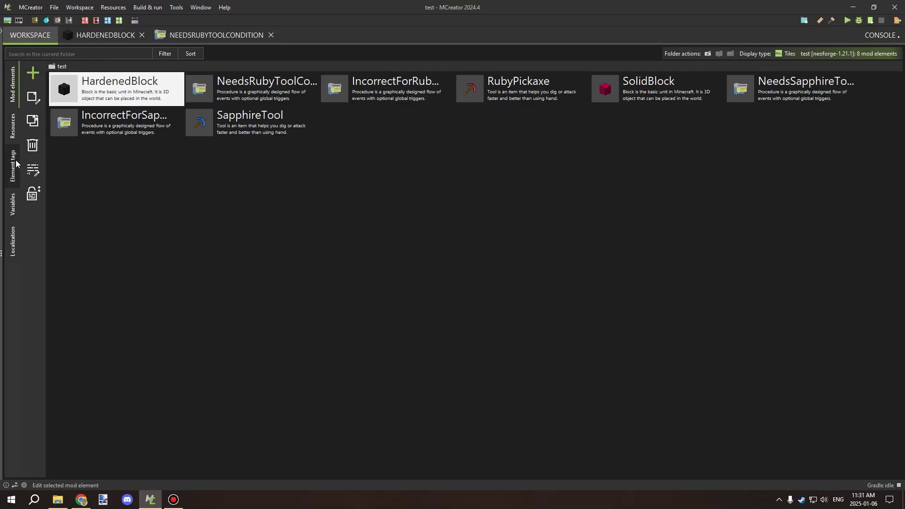
{"action": "left_click", "coordinate": [12, 134]}
{"action": "left_click", "coordinate": [16, 161]}
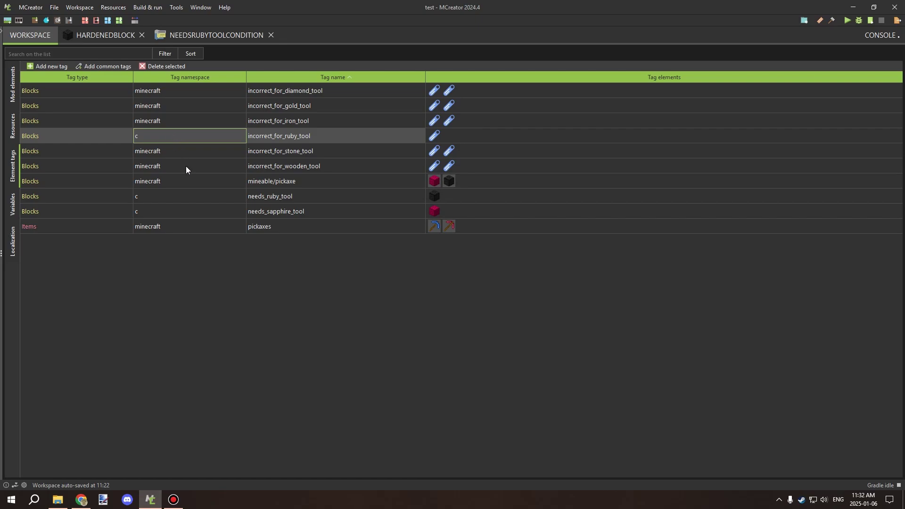
Step: Compare the namespaces, names and block elements of the custom needs_ruby_tool and needs_sapphire_tool tags
{"action": "left_click", "coordinate": [180, 196]}
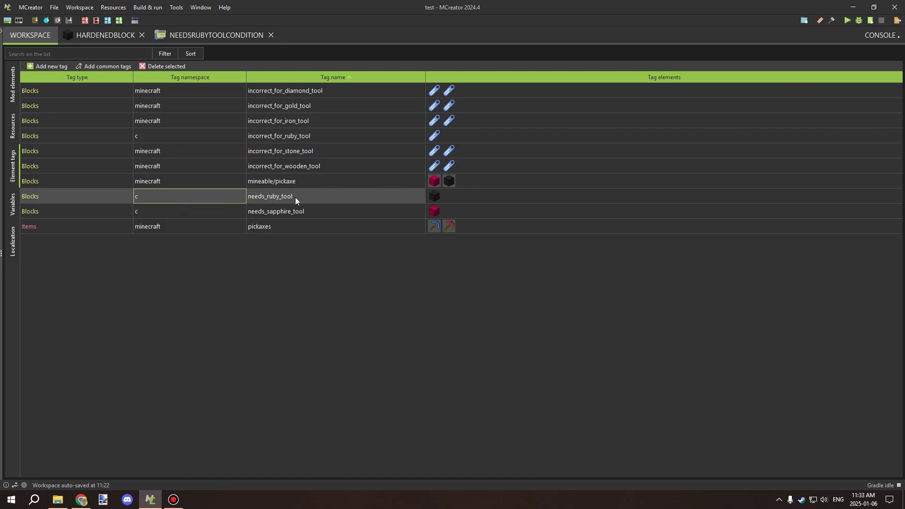
{"action": "left_click", "coordinate": [176, 211]}
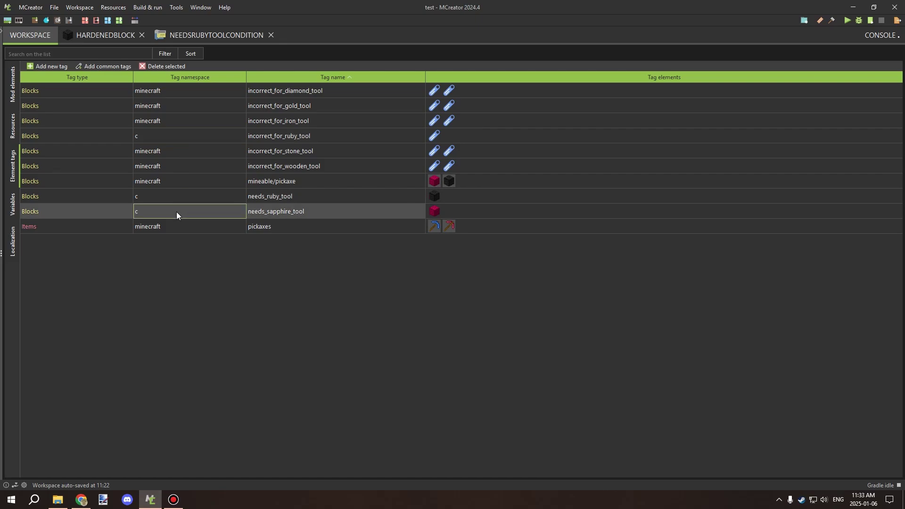
{"action": "left_click", "coordinate": [286, 197]}
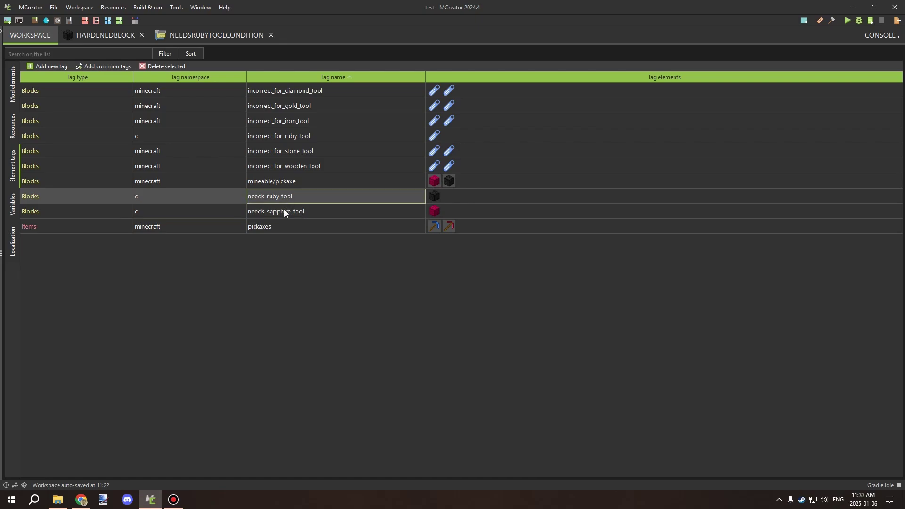
{"action": "left_click", "coordinate": [285, 209]}
{"action": "left_click", "coordinate": [275, 196]}
{"action": "left_click", "coordinate": [284, 210]}
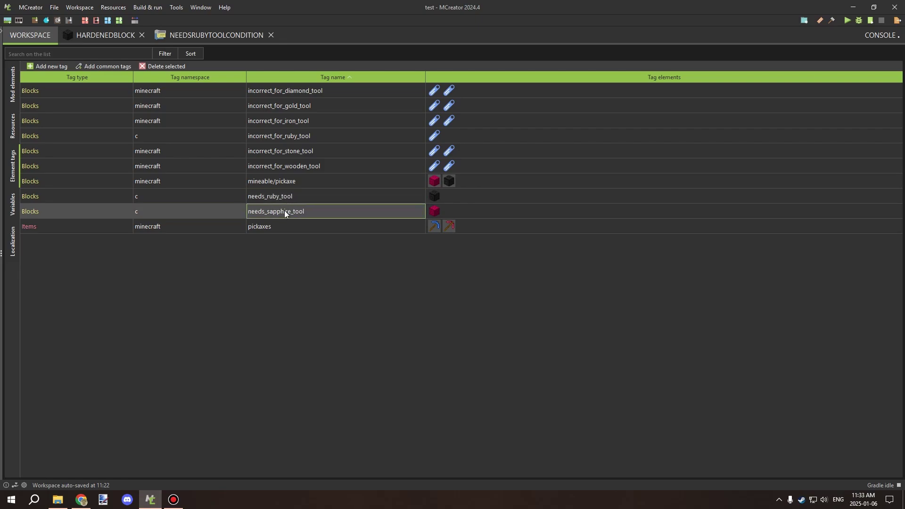
{"action": "left_click", "coordinate": [446, 194]}
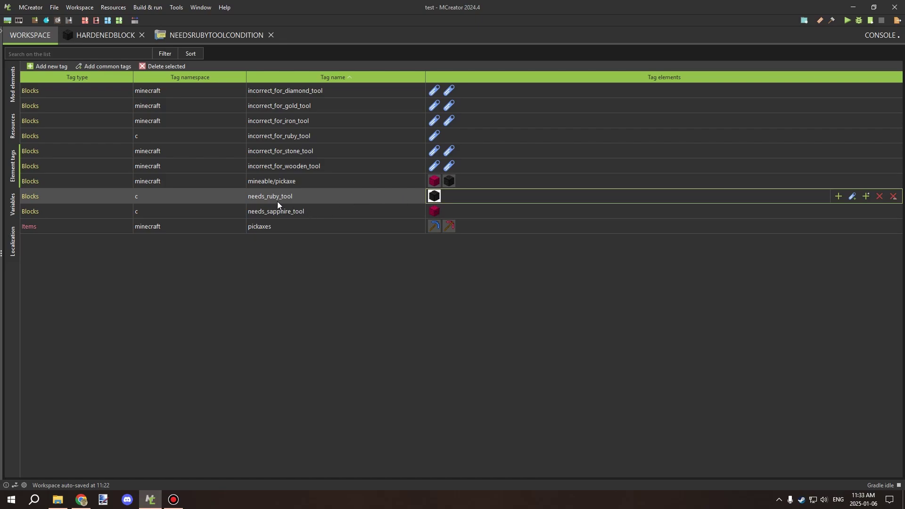
{"action": "left_click", "coordinate": [271, 215]}
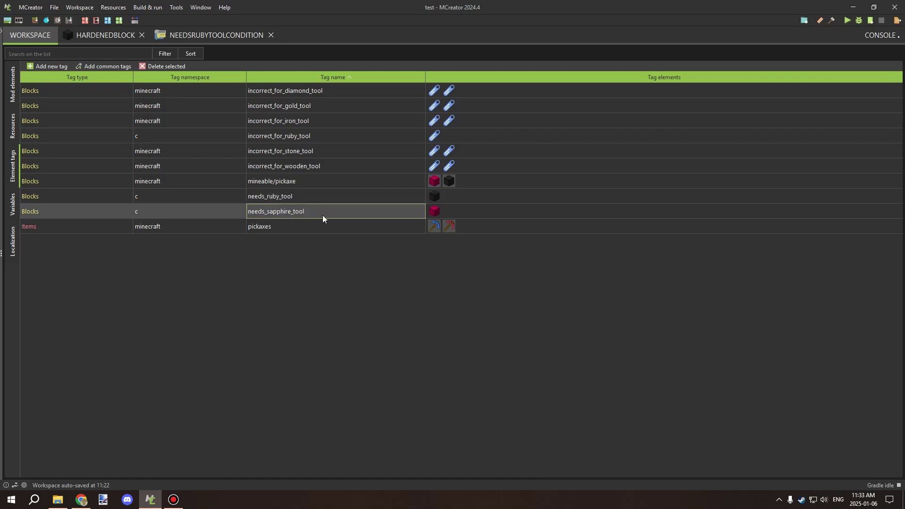
Step: Compare the needs_sapphire_tool, needs_ruby_tool, incorrect_for_diamond_tool and incorrect_for_ruby_tool tags and the elements they contain
{"action": "left_click", "coordinate": [444, 213]}
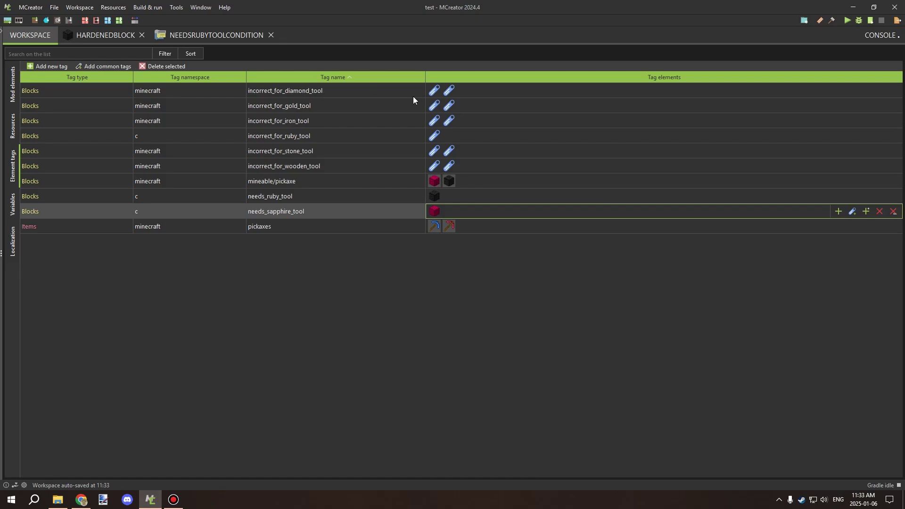
{"action": "left_click", "coordinate": [482, 89]}
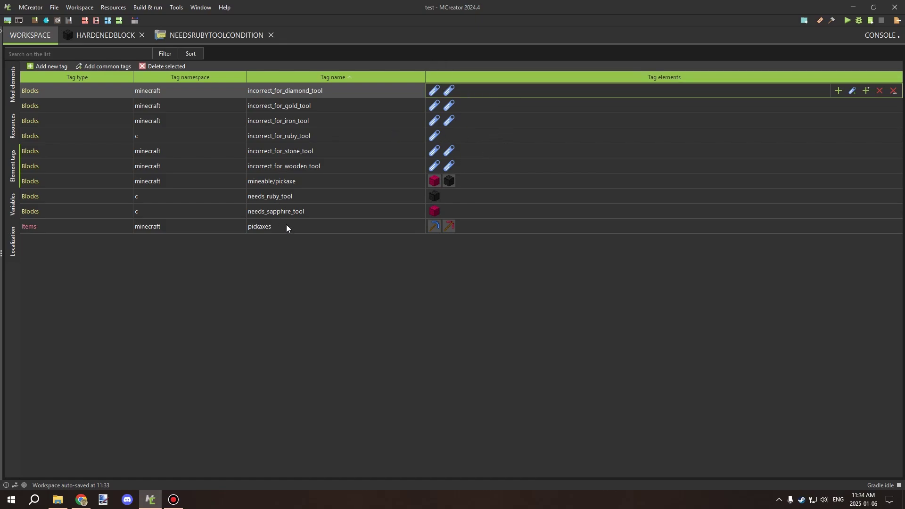
{"action": "left_click", "coordinate": [288, 194]}
{"action": "left_click", "coordinate": [290, 210]}
{"action": "left_click", "coordinate": [291, 199]}
{"action": "left_click", "coordinate": [293, 213]}
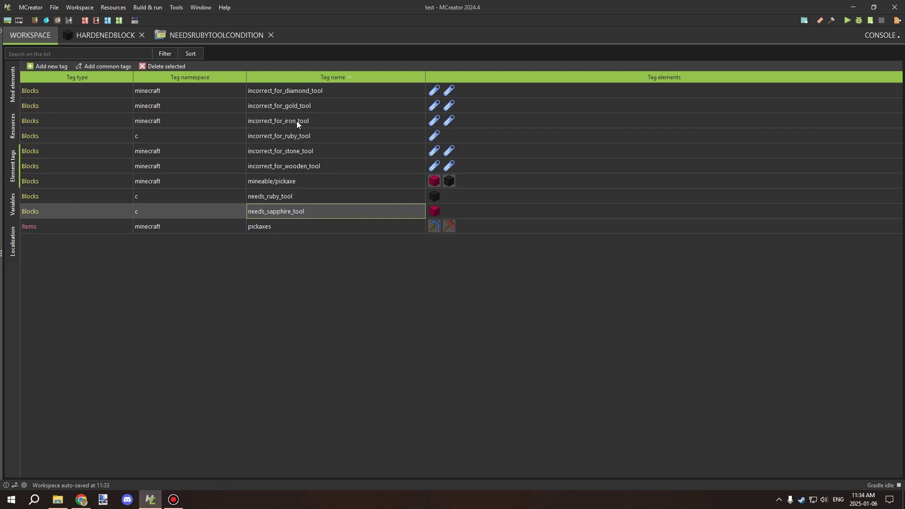
{"action": "left_click", "coordinate": [304, 139]}
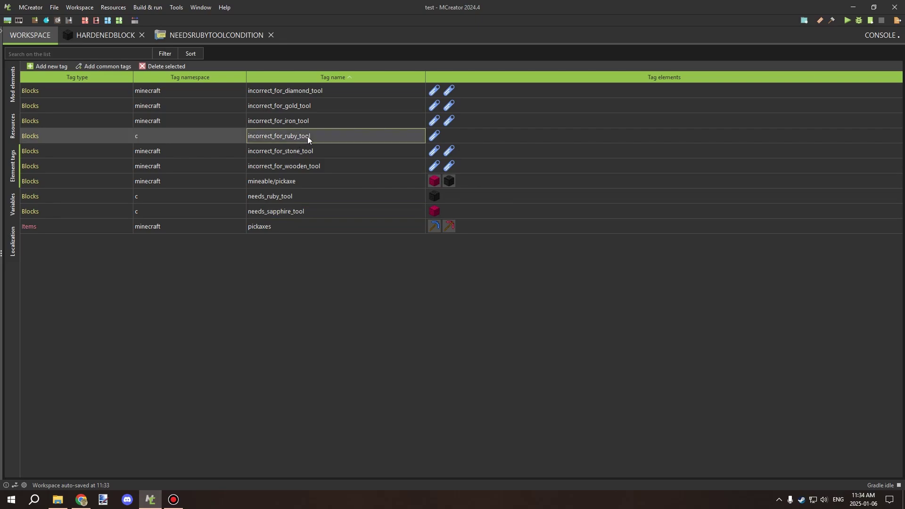
{"action": "left_click", "coordinate": [443, 137]}
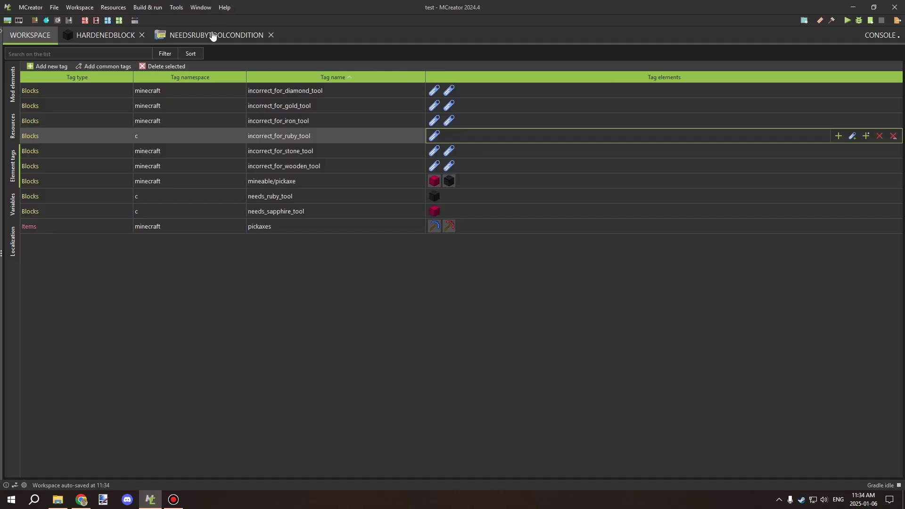
Step: Review the NeedsRubyToolCondition procedure alongside the Hardened Block's dropping properties and additional harvest condition
{"action": "left_click", "coordinate": [208, 36]}
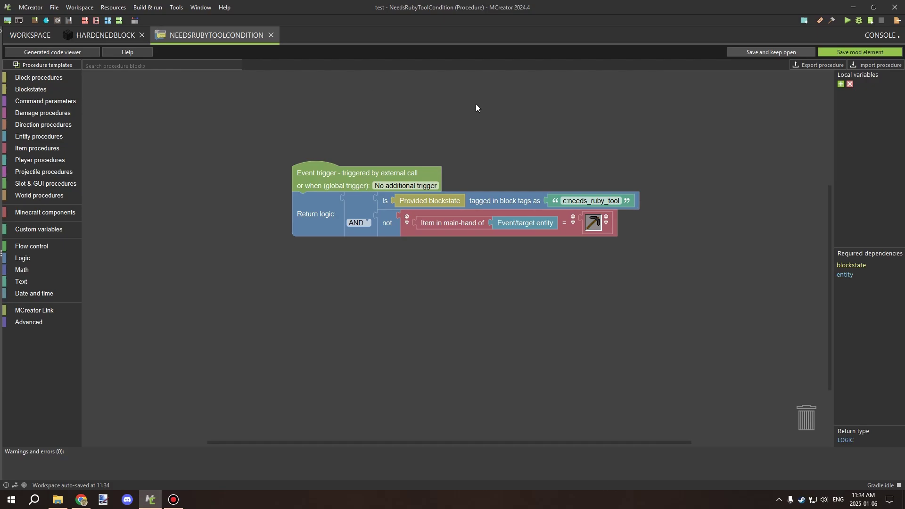
{"action": "left_click_drag", "start_coordinate": [471, 103], "coordinate": [415, 102]}
{"action": "left_click", "coordinate": [112, 42]}
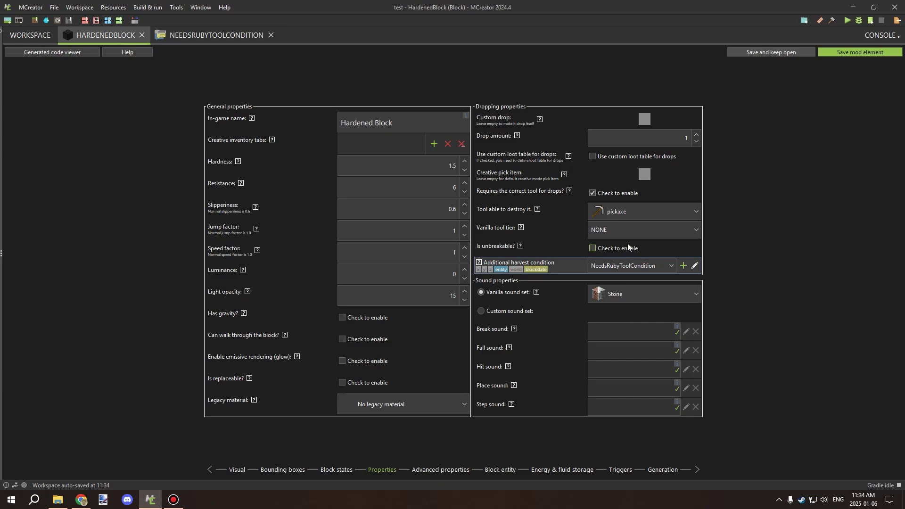
{"action": "left_click", "coordinate": [218, 35]}
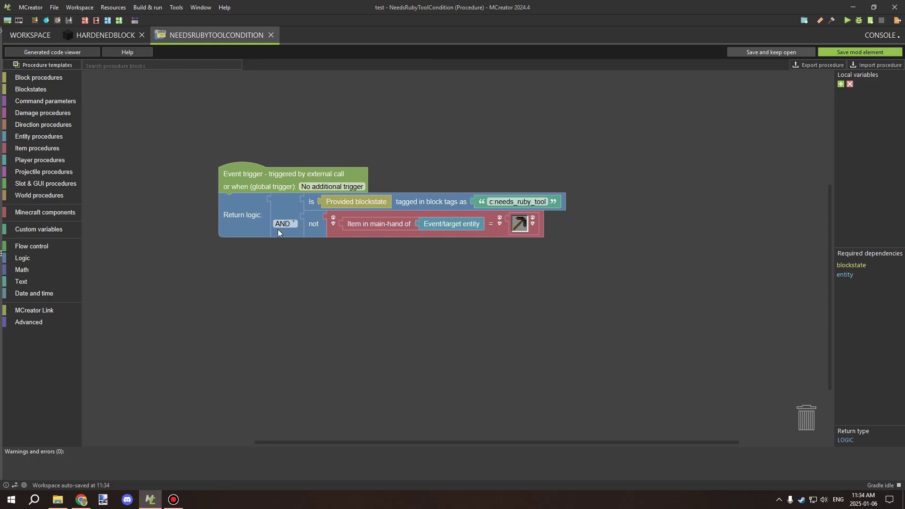
{"action": "left_click_drag", "start_coordinate": [310, 263], "coordinate": [272, 250]}
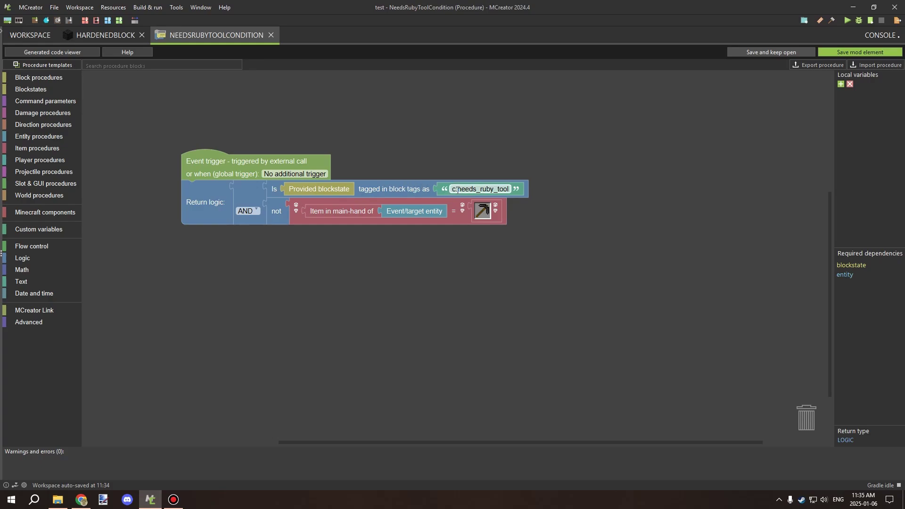
{"action": "scroll", "coordinate": [558, 227], "scroll_direction": "down", "scroll_amount": 2}
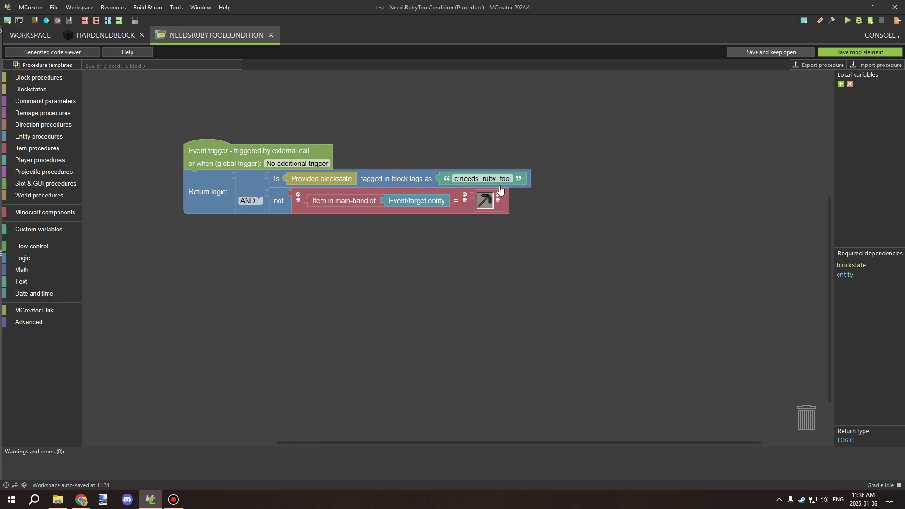
{"action": "scroll", "coordinate": [508, 236], "scroll_direction": "up", "scroll_amount": 3}
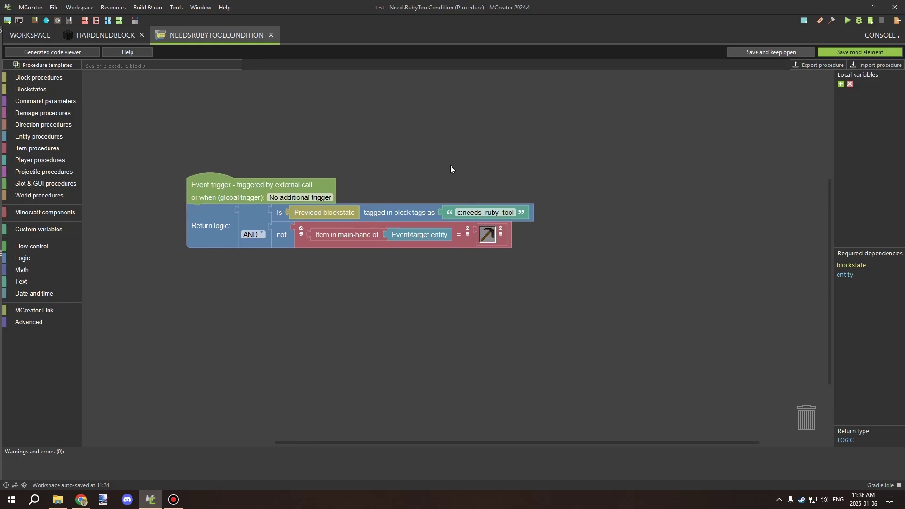
{"action": "left_click_drag", "start_coordinate": [450, 165], "coordinate": [479, 163]}
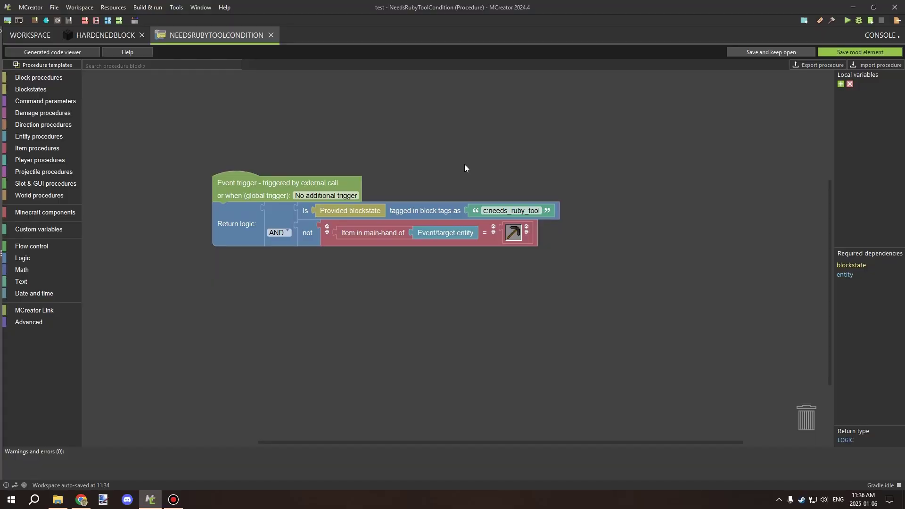
{"action": "left_click_drag", "start_coordinate": [465, 165], "coordinate": [500, 165]}
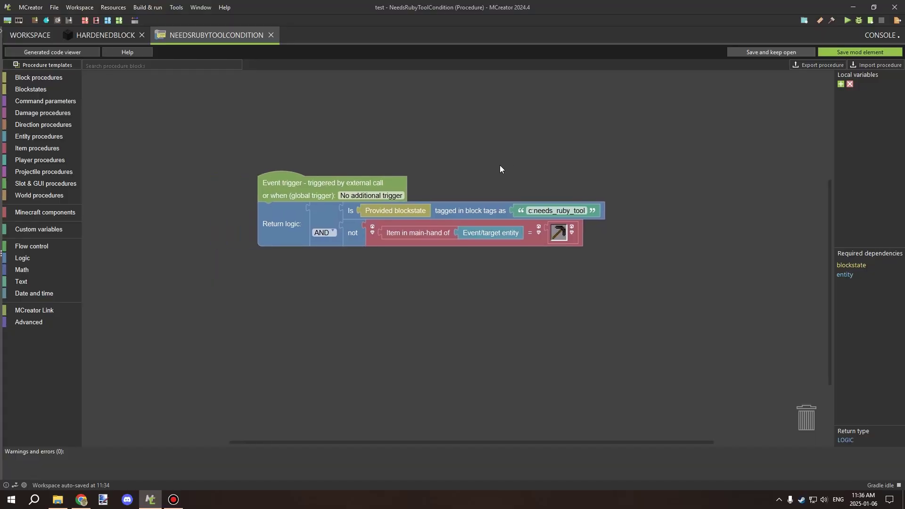
Step: Add a separate Return logic block below the existing procedure in the workspace
{"action": "scroll", "coordinate": [412, 281], "scroll_direction": "down", "scroll_amount": 3}
{"action": "scroll", "coordinate": [412, 281], "scroll_direction": "down", "scroll_amount": 1}
{"action": "left_click", "coordinate": [41, 259]}
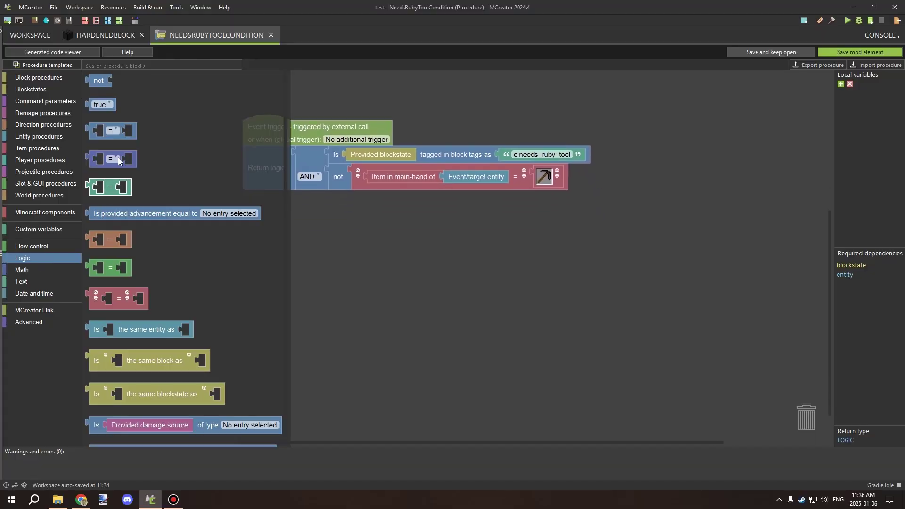
{"action": "left_click", "coordinate": [58, 248]}
{"action": "scroll", "coordinate": [125, 237], "scroll_direction": "down", "scroll_amount": 5}
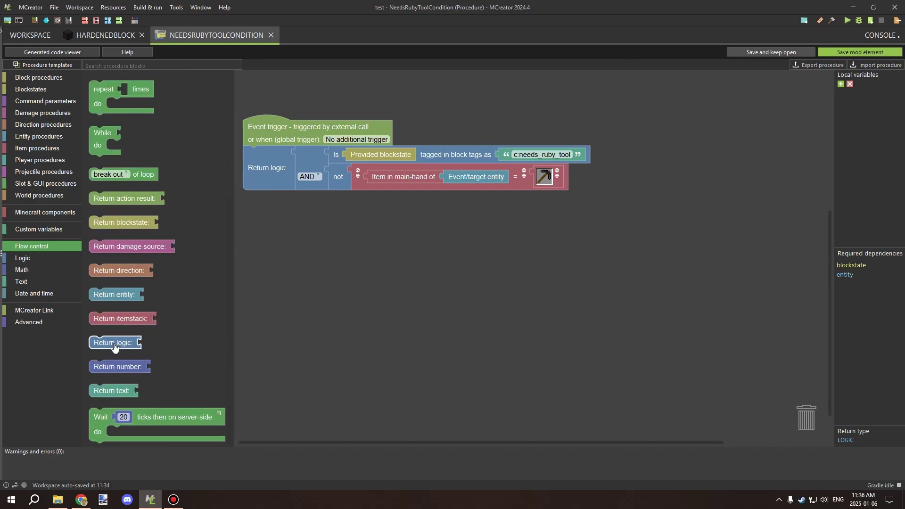
{"action": "left_click_drag", "start_coordinate": [114, 347], "coordinate": [280, 249]}
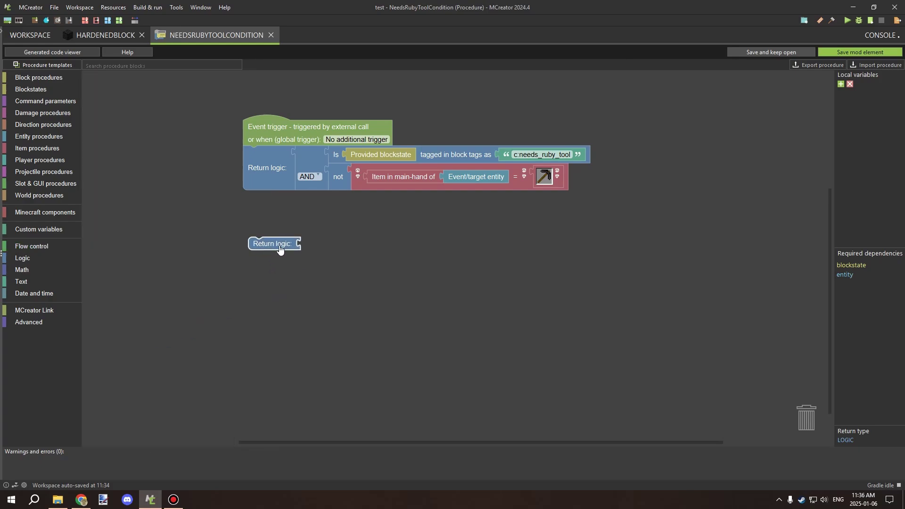
Step: Attach a logic comparison block to the new Return logic block, set its operator to AND, and switch it to external inputs
{"action": "left_click", "coordinate": [35, 261]}
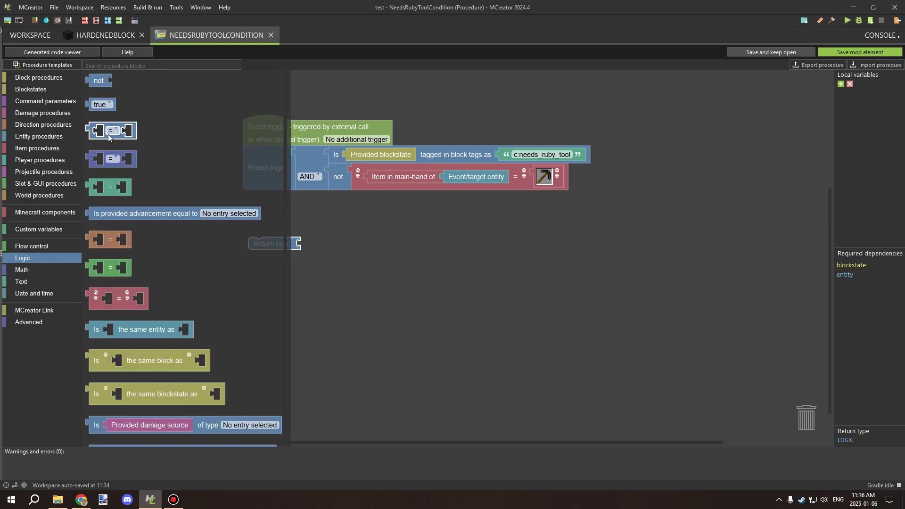
{"action": "left_click_drag", "start_coordinate": [109, 134], "coordinate": [319, 255]}
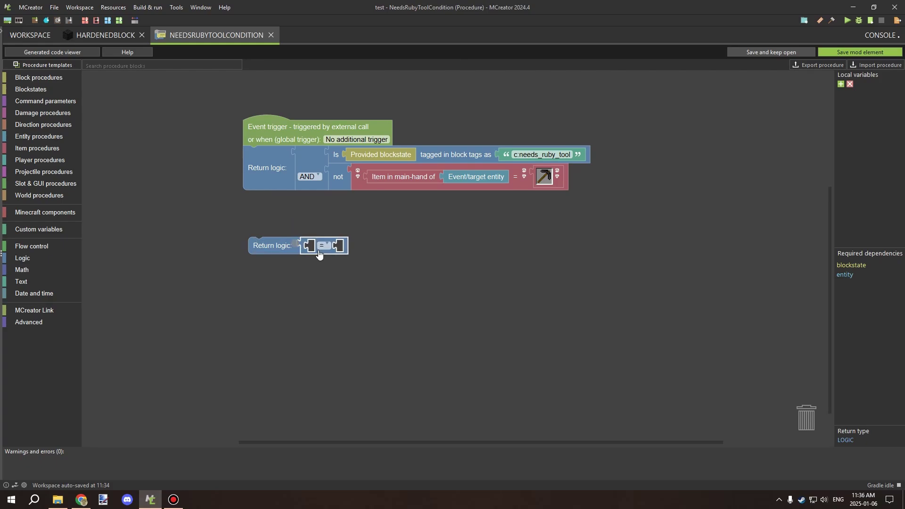
{"action": "left_click", "coordinate": [324, 248]}
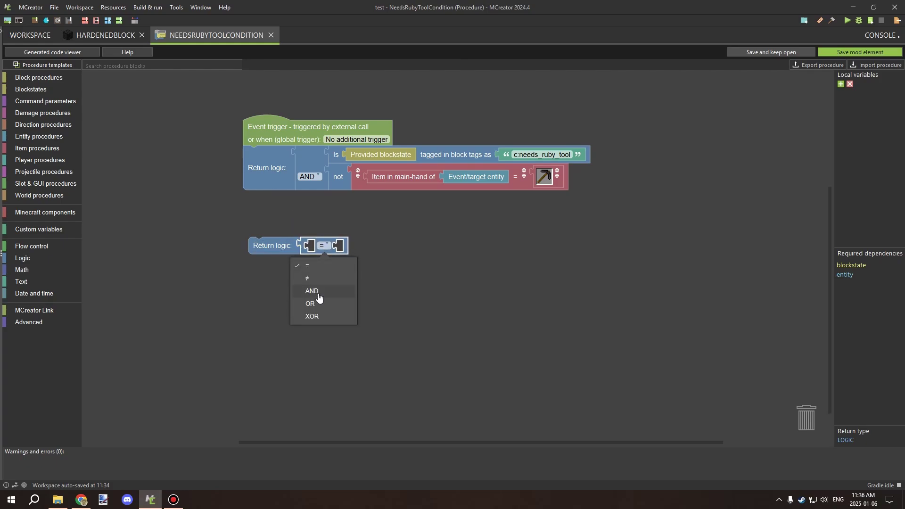
{"action": "left_click", "coordinate": [317, 291]}
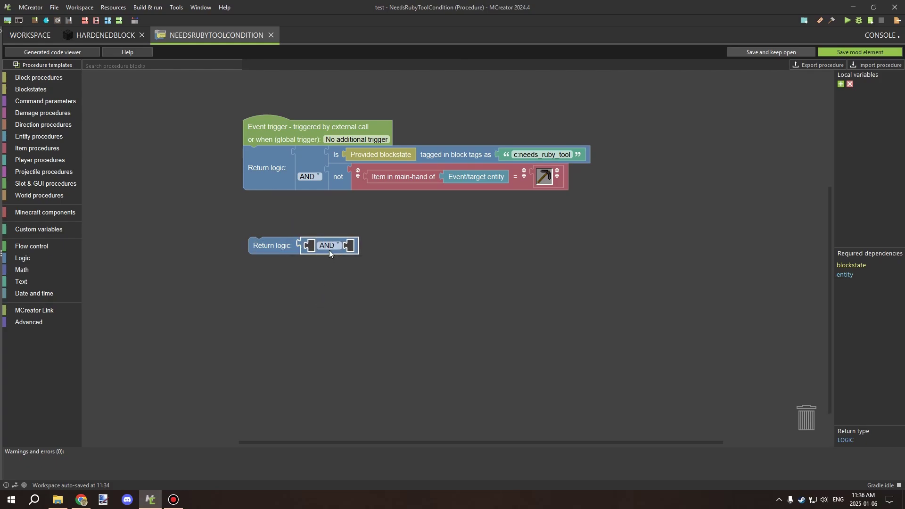
{"action": "right_click", "coordinate": [330, 254]}
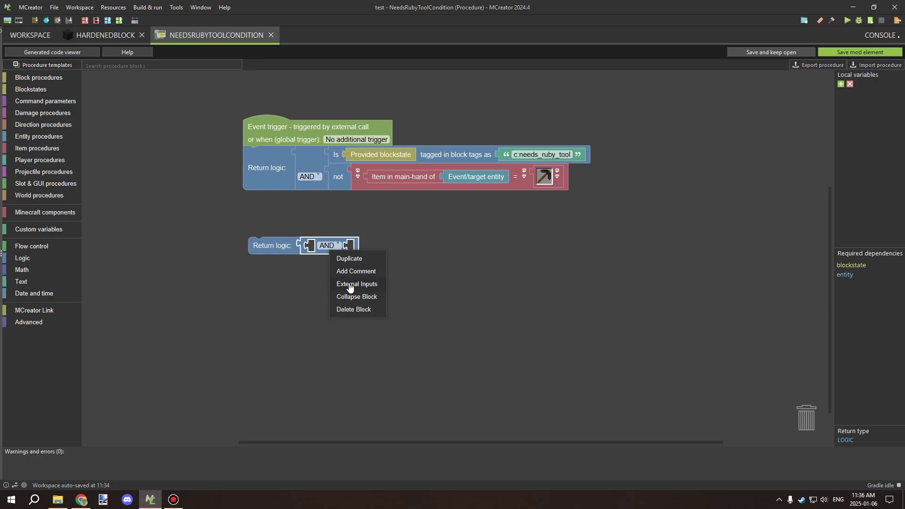
{"action": "left_click", "coordinate": [350, 285]}
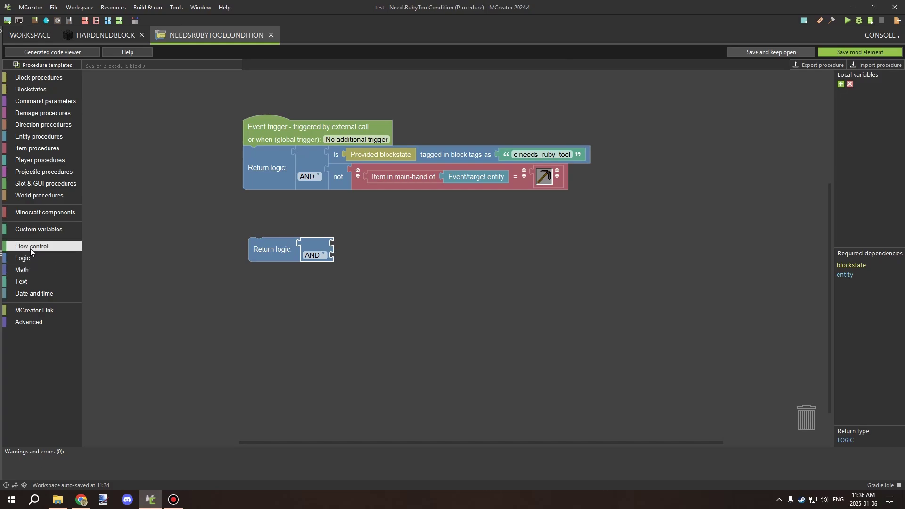
Step: Attach an "Is tagged in block tags as" condition to the first input of the new AND block
{"action": "left_click", "coordinate": [42, 79]}
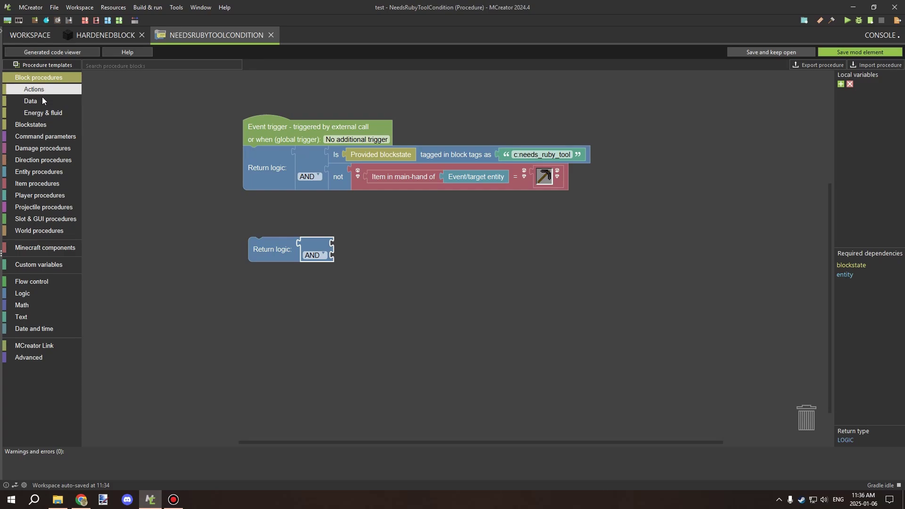
{"action": "left_click", "coordinate": [38, 103]}
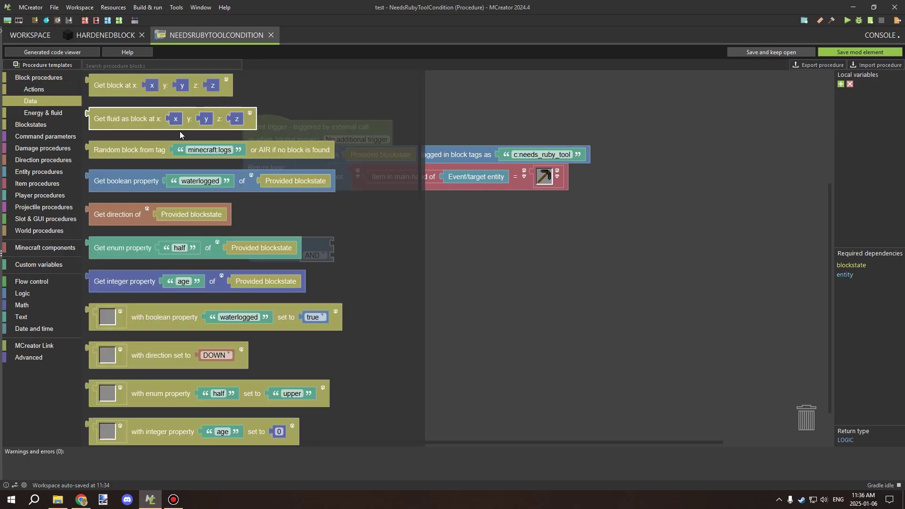
{"action": "scroll", "coordinate": [217, 137], "scroll_direction": "down", "scroll_amount": 3}
{"action": "scroll", "coordinate": [219, 141], "scroll_direction": "down", "scroll_amount": 10}
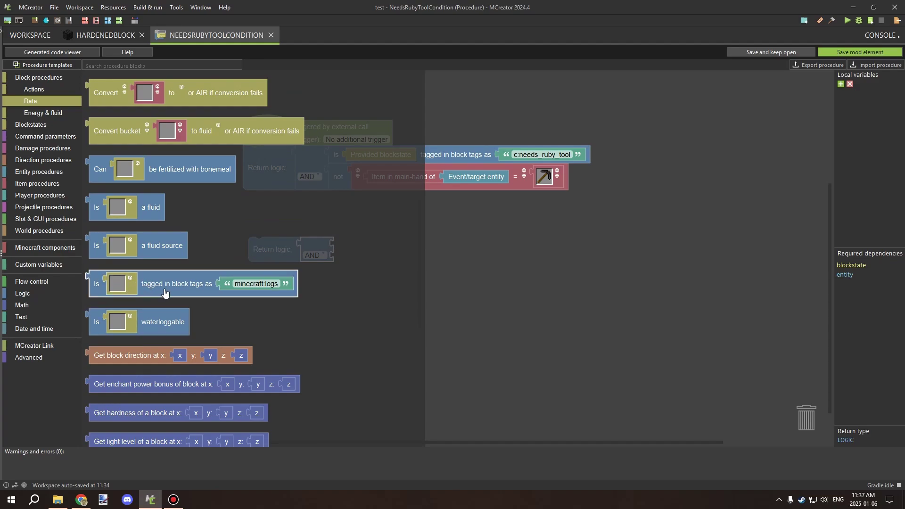
{"action": "left_click_drag", "start_coordinate": [184, 289], "coordinate": [363, 255]}
Step: Replace the empty block selector in the new tag condition with Provided blockstate
{"action": "right_click", "coordinate": [363, 255]}
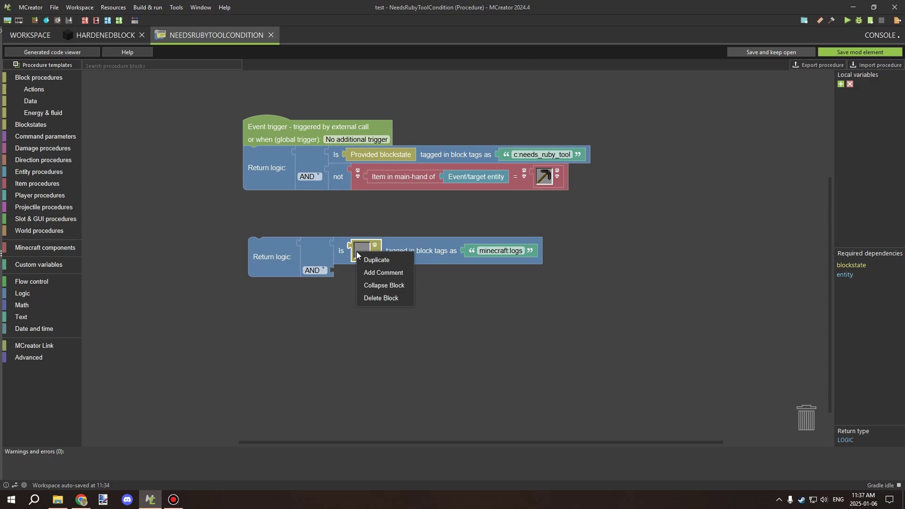
{"action": "left_click", "coordinate": [378, 298]}
{"action": "left_click", "coordinate": [44, 251]}
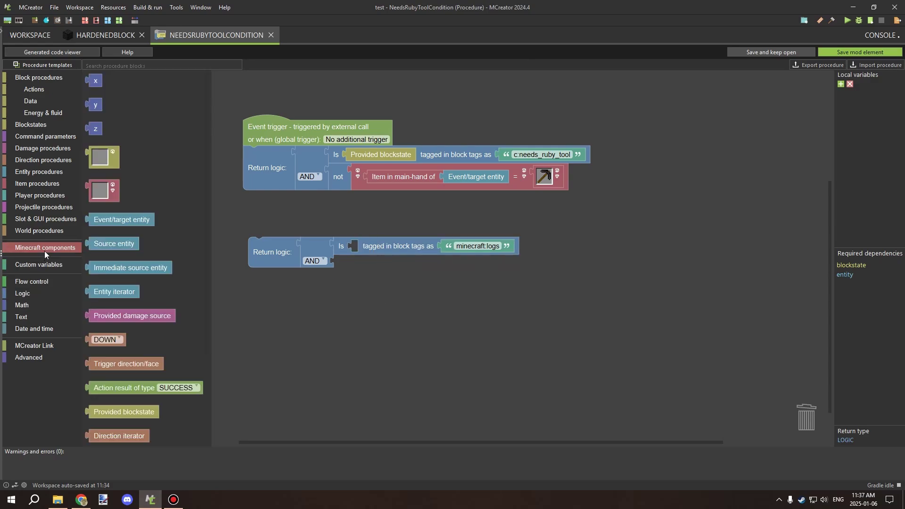
{"action": "scroll", "coordinate": [121, 333], "scroll_direction": "down", "scroll_amount": 3}
{"action": "left_click_drag", "start_coordinate": [117, 319], "coordinate": [380, 255]}
{"action": "scroll", "coordinate": [394, 230], "scroll_direction": "right", "scroll_amount": 1}
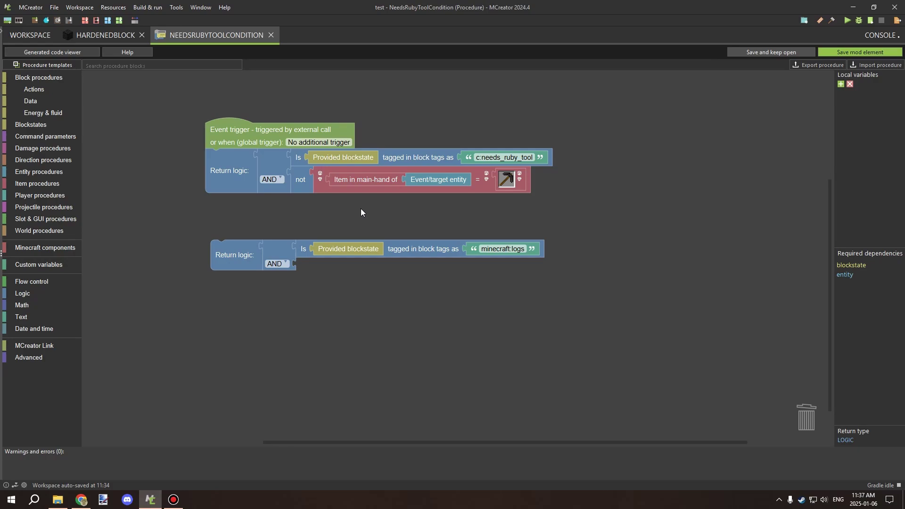
Step: Copy the tag c:needs_ruby_tool from the original condition into the new condition's block tag text
{"action": "left_click_drag", "start_coordinate": [443, 220], "coordinate": [409, 218]}
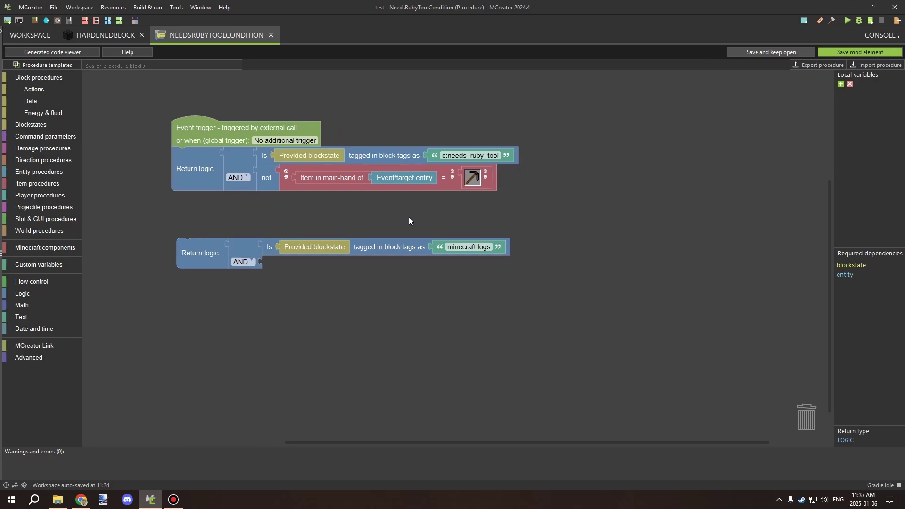
{"action": "left_click", "coordinate": [469, 247]}
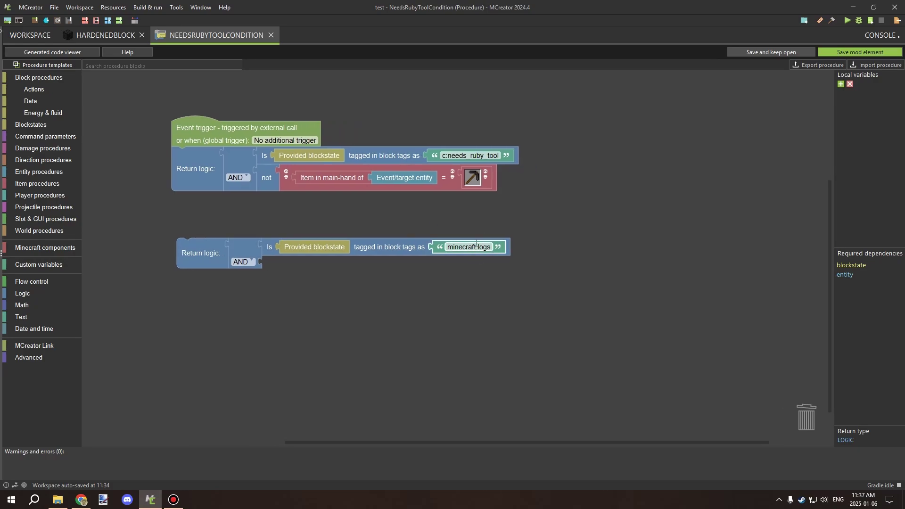
{"action": "key", "text": "Return"}
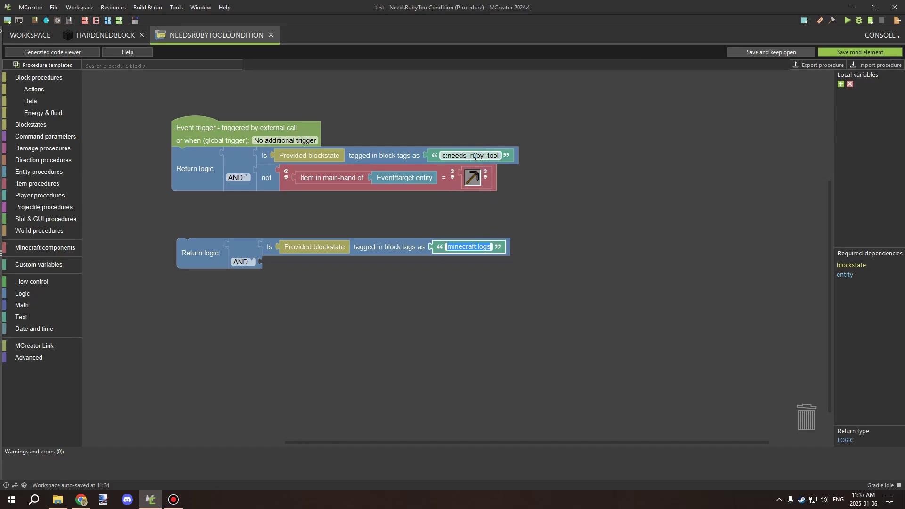
{"action": "left_click", "coordinate": [472, 156]}
{"action": "key", "text": "ctrl+c"}
{"action": "left_click", "coordinate": [469, 247]}
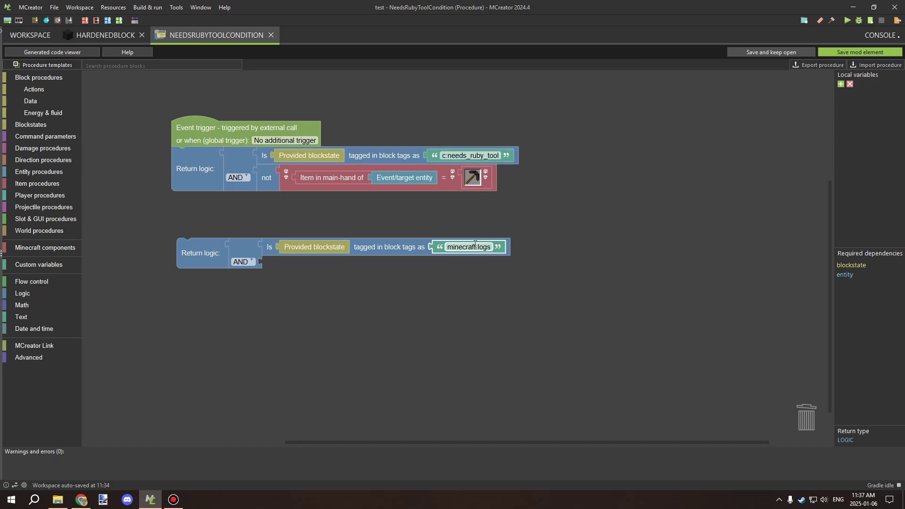
{"action": "key", "text": "ctrl+v"}
{"action": "key", "text": "Return"}
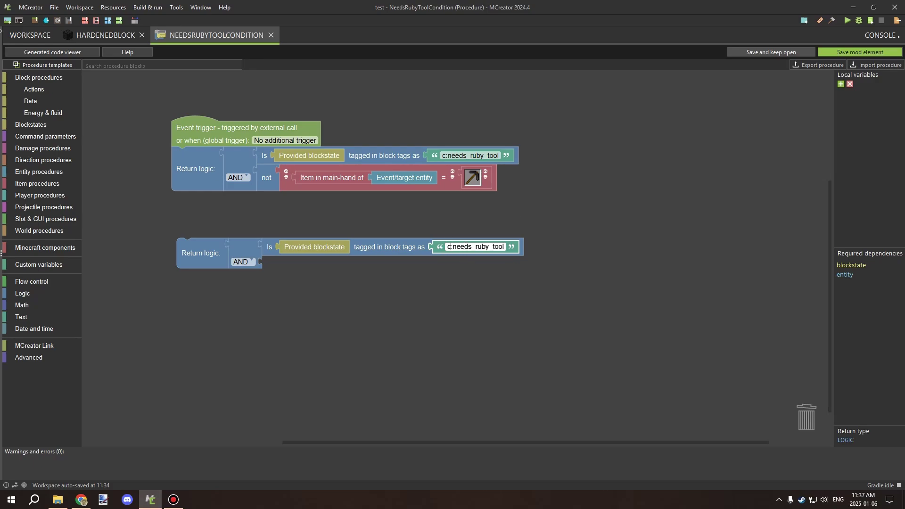
{"action": "left_click_drag", "start_coordinate": [492, 250], "coordinate": [486, 247]}
{"action": "double_click", "coordinate": [487, 247]}
{"action": "left_click", "coordinate": [496, 247]}
{"action": "left_click", "coordinate": [532, 212]}
{"action": "scroll", "coordinate": [490, 229], "scroll_direction": "left", "scroll_amount": 3}
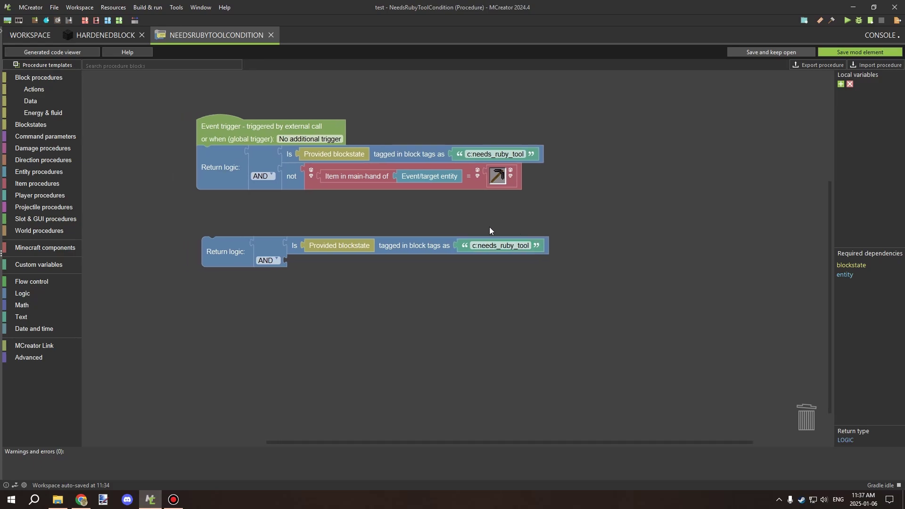
{"action": "left_click_drag", "start_coordinate": [319, 267], "coordinate": [302, 264]}
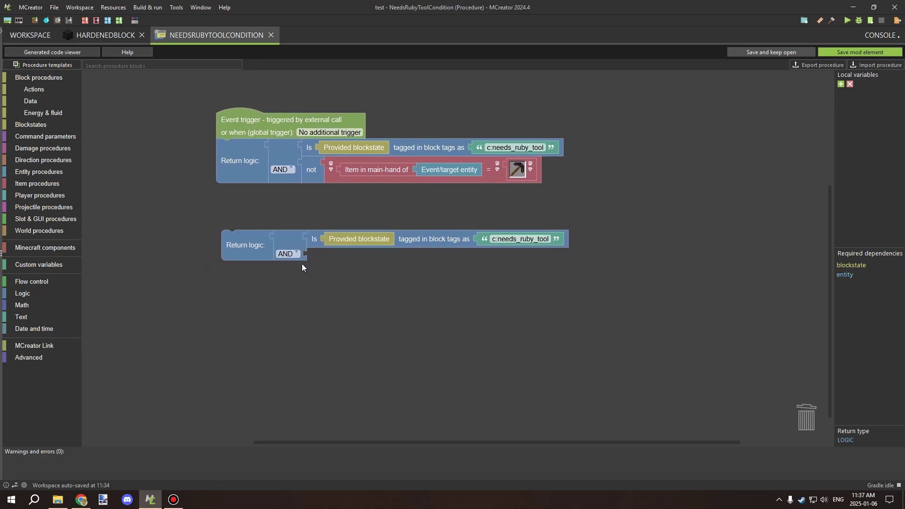
Step: Attach a not block to the second input of the new AND block and place an item comparison inside it
{"action": "left_click", "coordinate": [38, 296]}
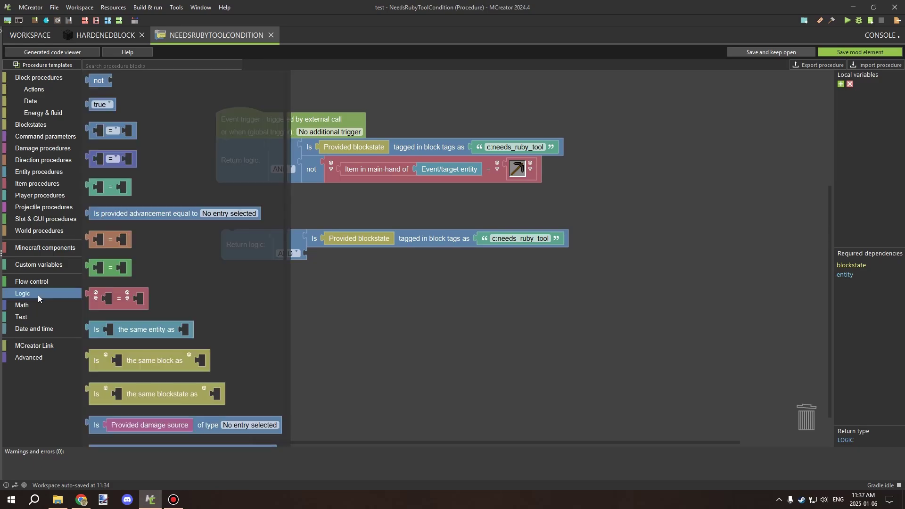
{"action": "left_click_drag", "start_coordinate": [98, 82], "coordinate": [315, 261]}
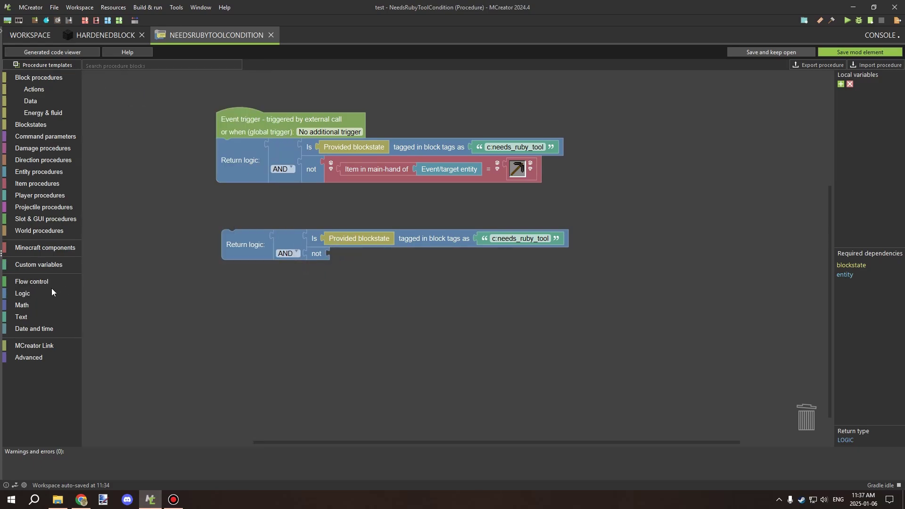
{"action": "left_click", "coordinate": [31, 294]}
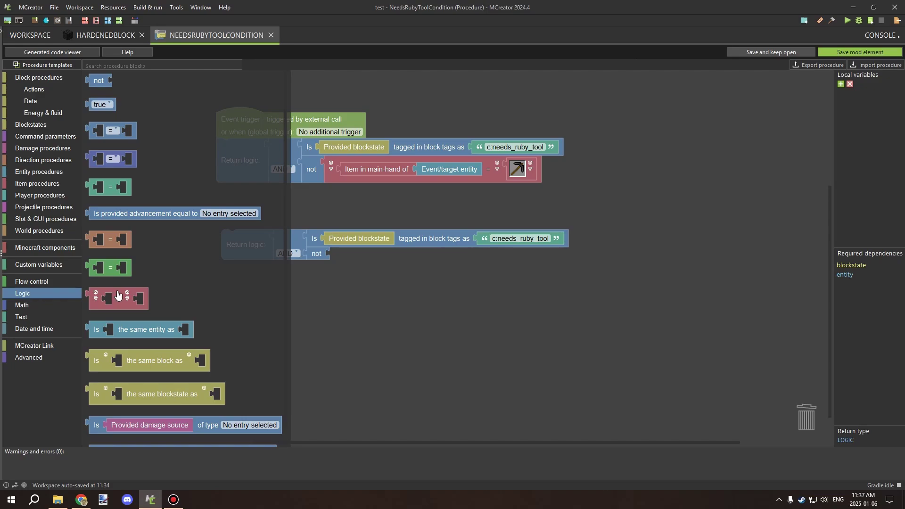
{"action": "left_click_drag", "start_coordinate": [122, 304], "coordinate": [380, 264]}
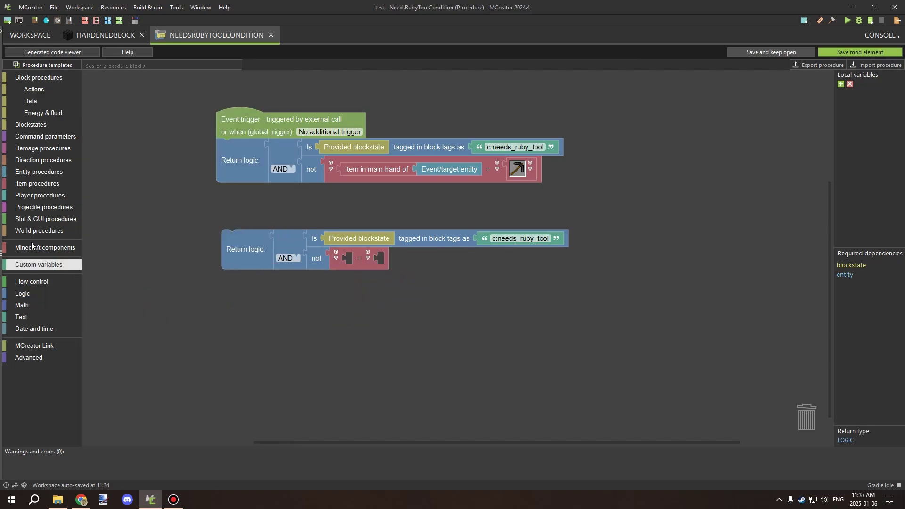
Step: Fill the first input of the new item comparison with Item in main-hand of Event/target entity
{"action": "left_click", "coordinate": [34, 174]}
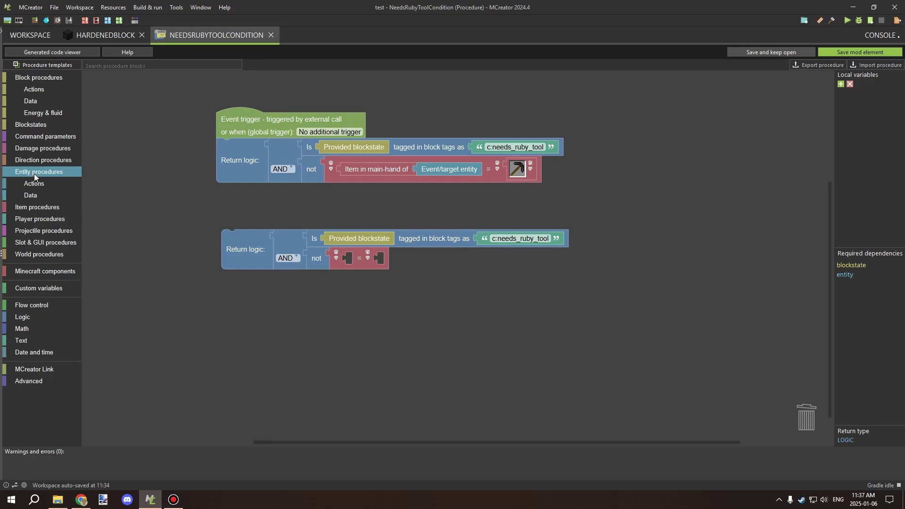
{"action": "left_click", "coordinate": [33, 195]}
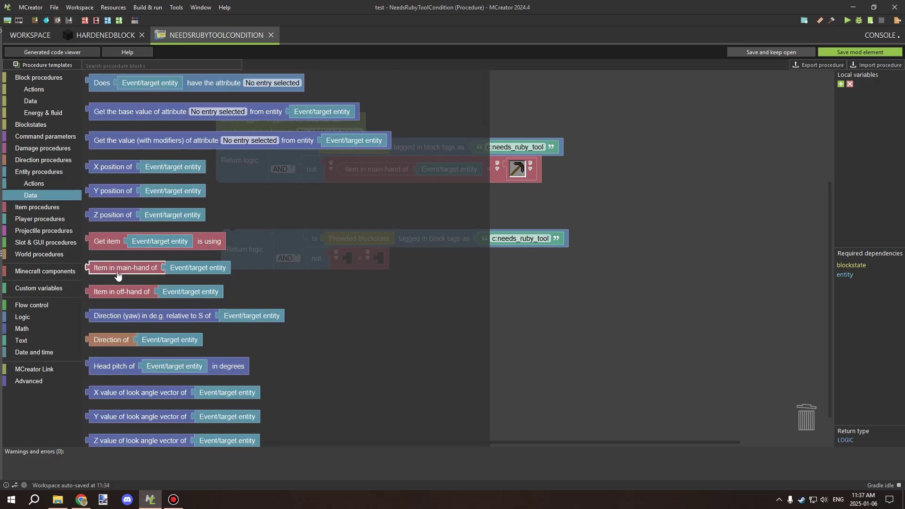
{"action": "left_click_drag", "start_coordinate": [127, 274], "coordinate": [408, 274]}
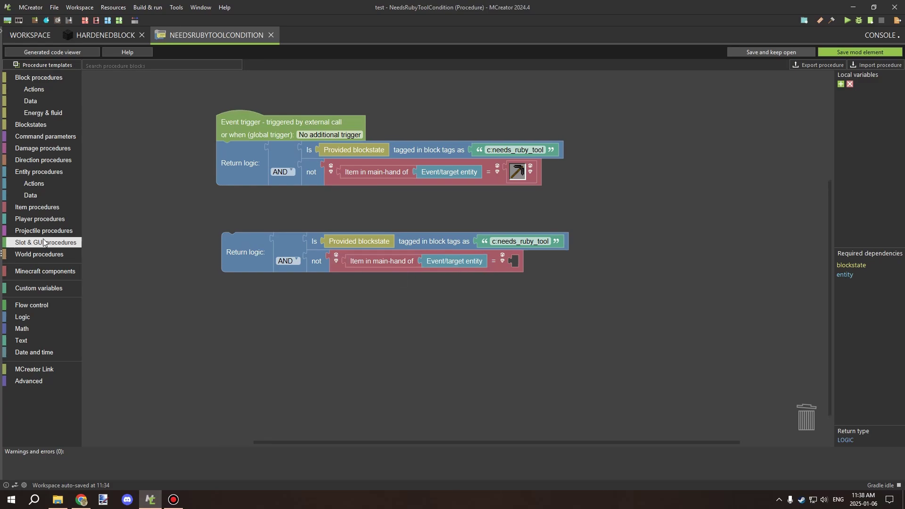
Step: Fill the second input of the item comparison with an item selector set to the original condition's dark pickaxe
{"action": "left_click", "coordinate": [44, 271]}
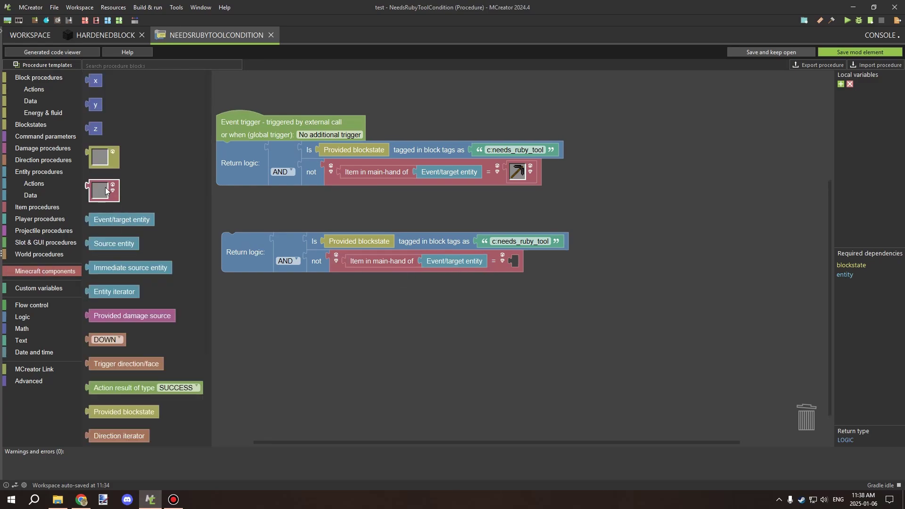
{"action": "left_click_drag", "start_coordinate": [104, 189], "coordinate": [525, 266]}
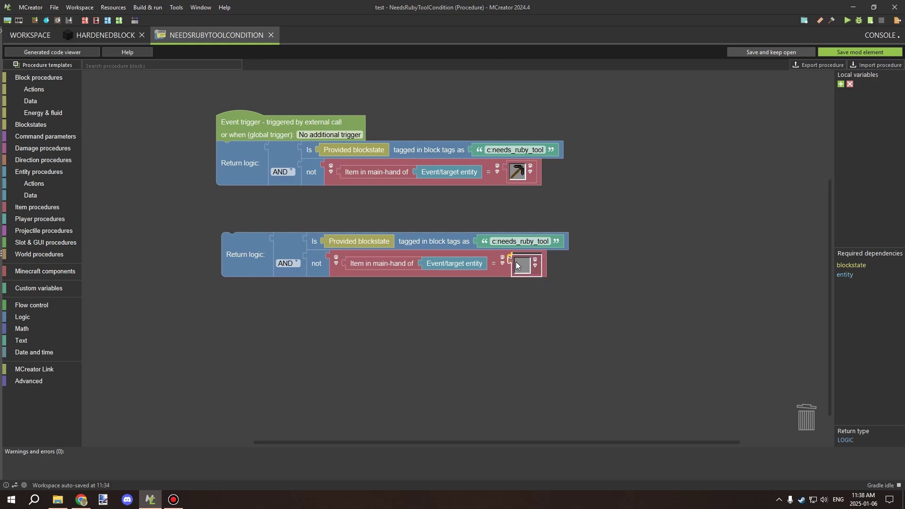
{"action": "left_click", "coordinate": [527, 267]}
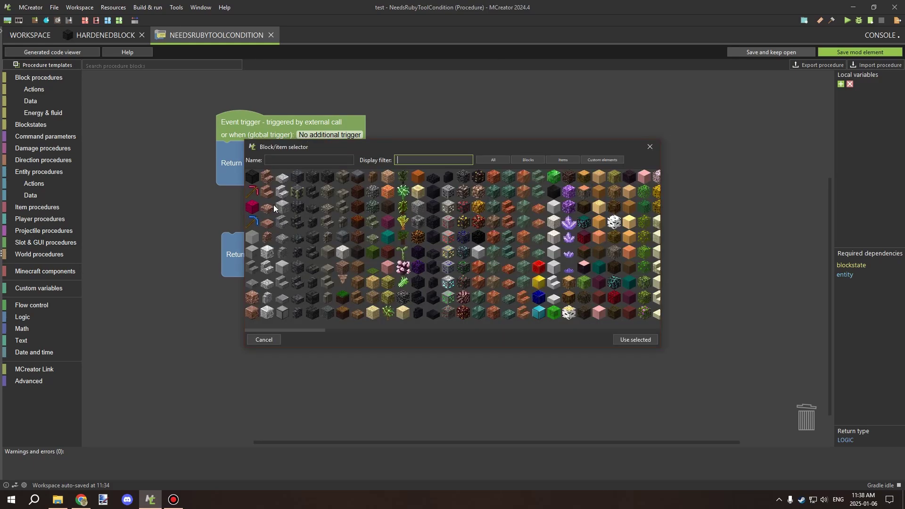
{"action": "left_click", "coordinate": [563, 160]}
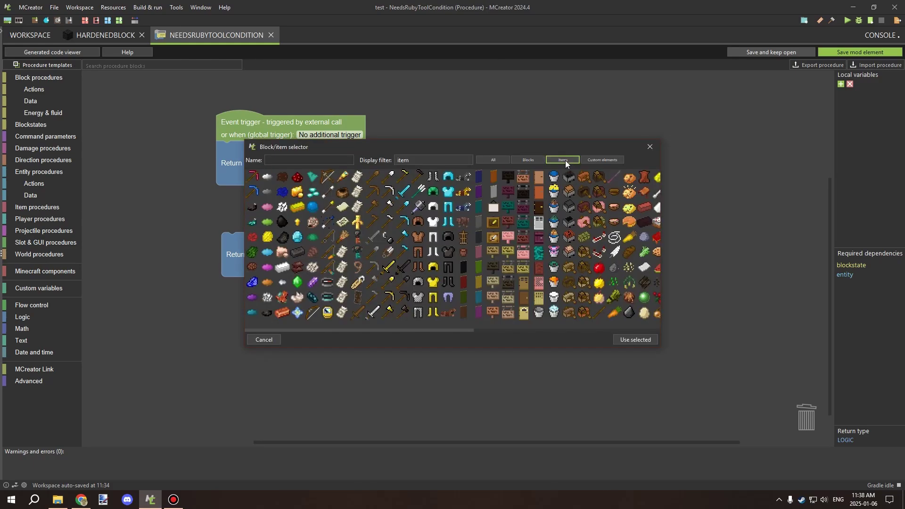
{"action": "double_click", "coordinate": [406, 298]}
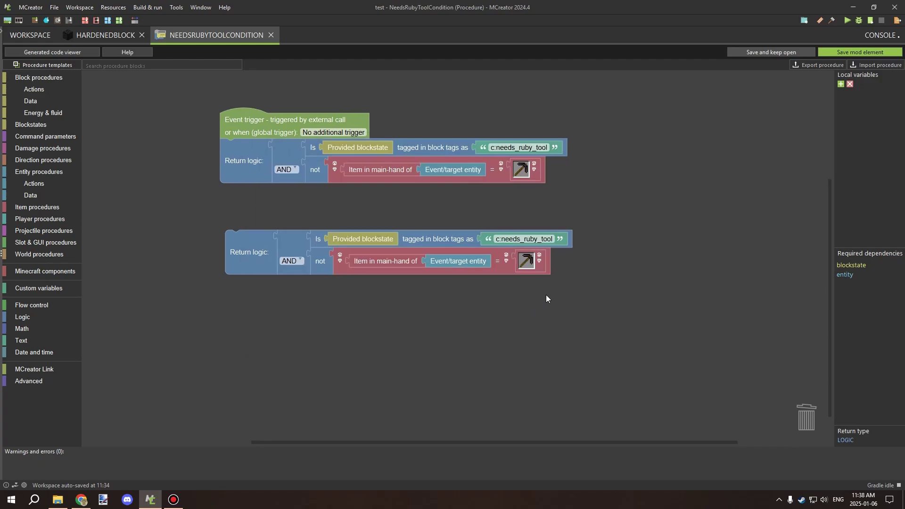
Step: Close the NeedsRubyToolCondition procedure and the HardenedBlock element to return to the workspace
{"action": "right_click", "coordinate": [273, 231]}
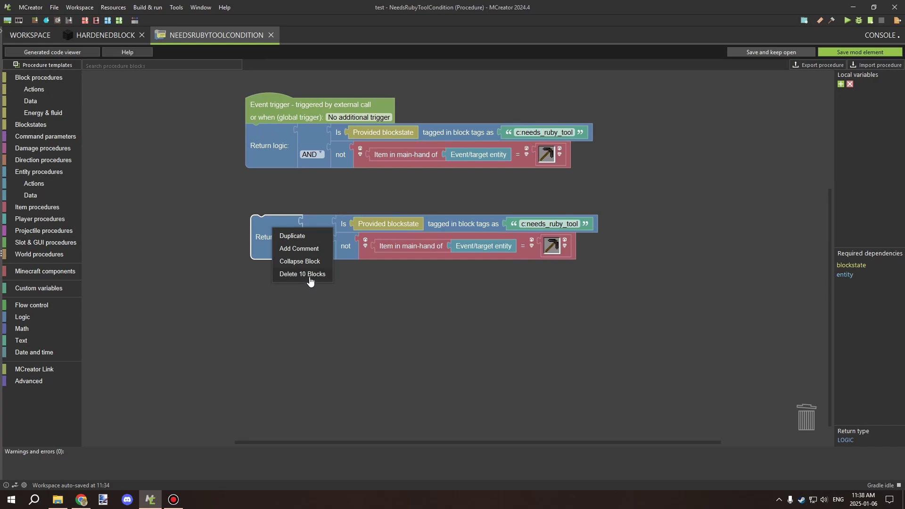
{"action": "left_click", "coordinate": [545, 224]}
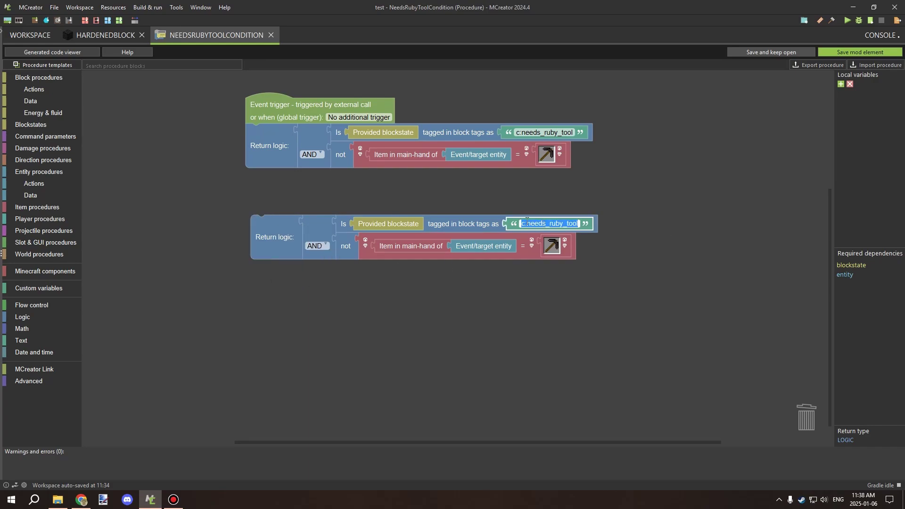
{"action": "left_click", "coordinate": [526, 222]}
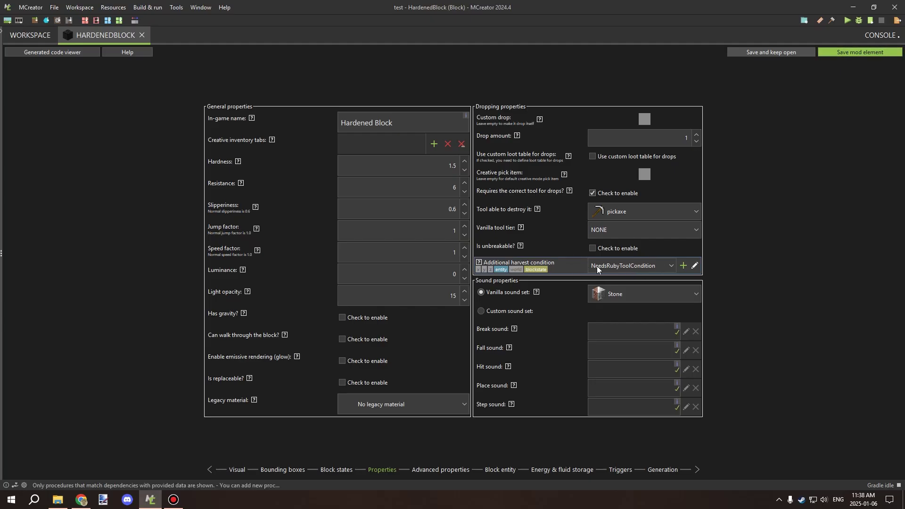
{"action": "left_click", "coordinate": [143, 35]}
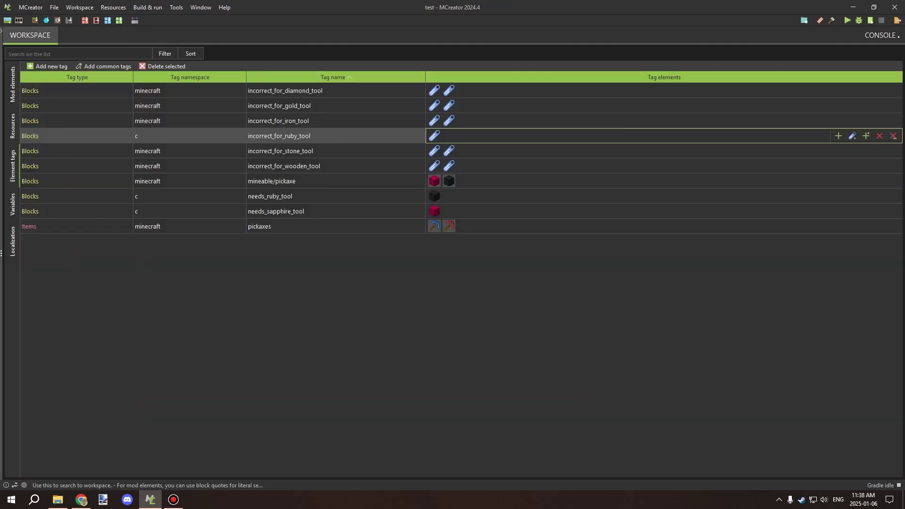
Step: Open the RubyPickaxe mod element's properties and open its additional drop condition procedure for editing
{"action": "left_click", "coordinate": [12, 85]}
{"action": "double_click", "coordinate": [486, 95]}
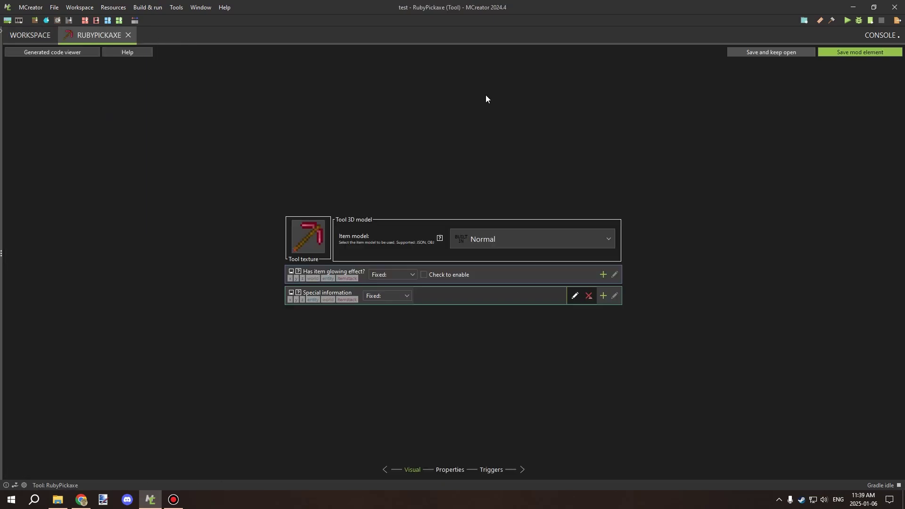
{"action": "left_click", "coordinate": [451, 470]}
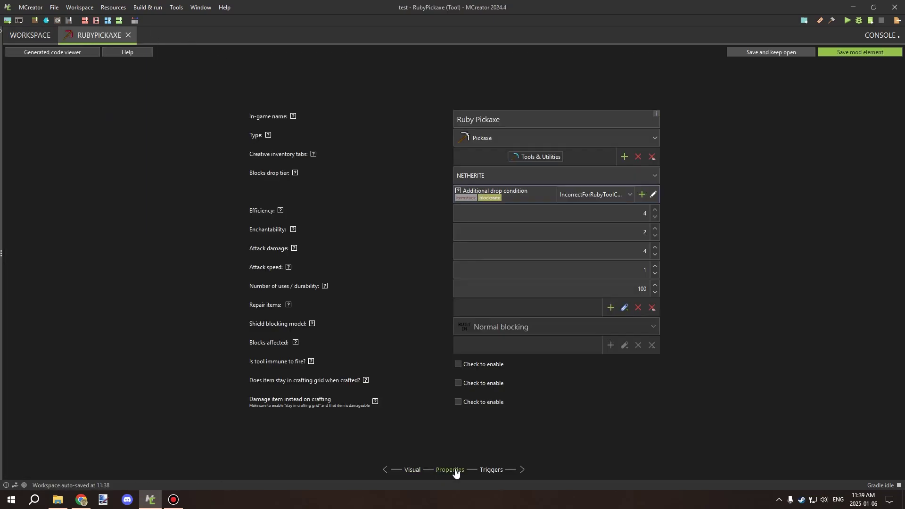
{"action": "left_click", "coordinate": [654, 194]}
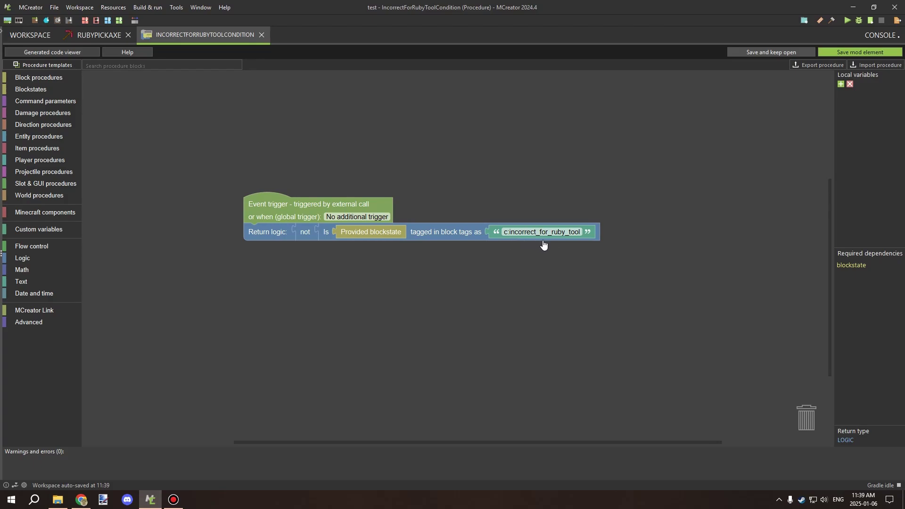
{"action": "left_click_drag", "start_coordinate": [486, 277], "coordinate": [515, 283]}
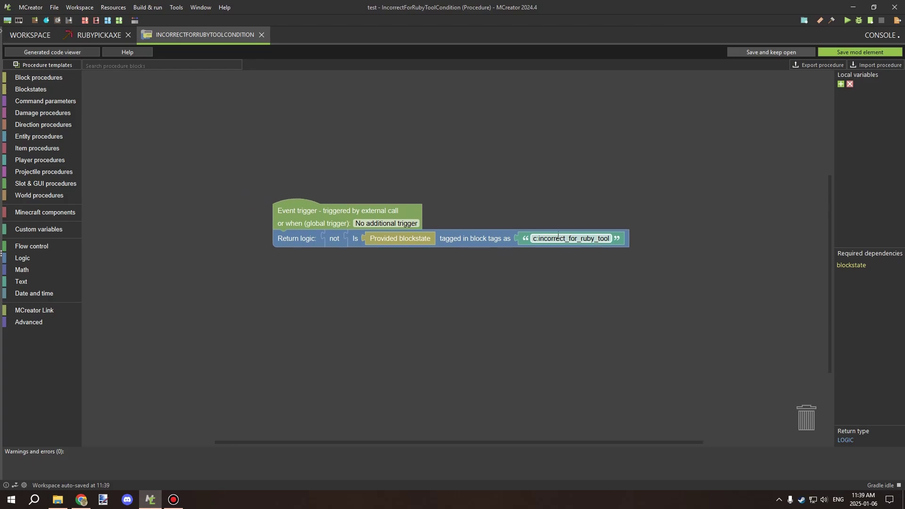
{"action": "left_click_drag", "start_coordinate": [505, 198], "coordinate": [517, 202]}
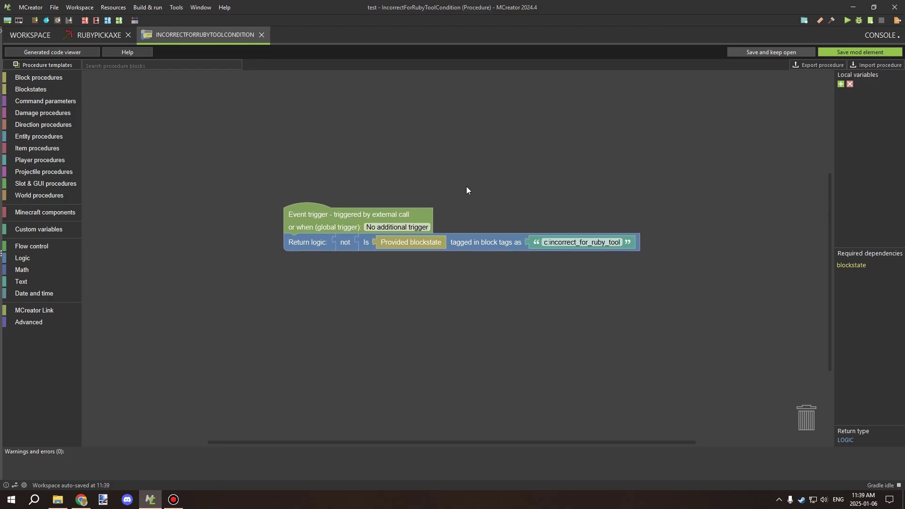
{"action": "left_click_drag", "start_coordinate": [467, 188], "coordinate": [495, 208]}
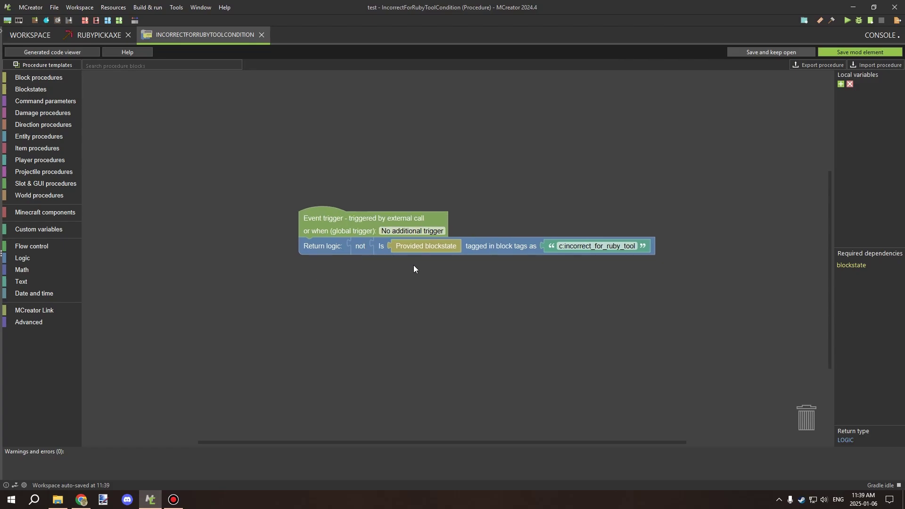
{"action": "left_click_drag", "start_coordinate": [414, 265], "coordinate": [407, 282]}
{"action": "left_click_drag", "start_coordinate": [523, 221], "coordinate": [518, 228]}
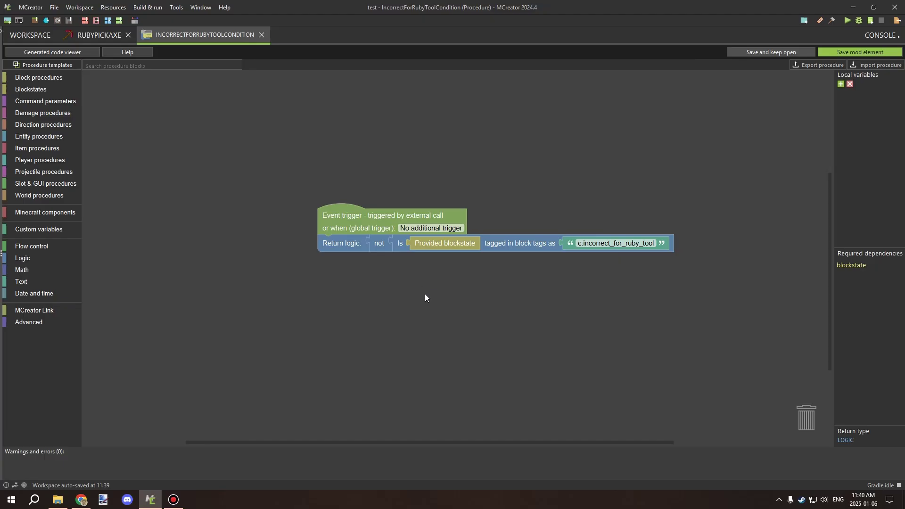
{"action": "left_click_drag", "start_coordinate": [426, 294], "coordinate": [309, 230]}
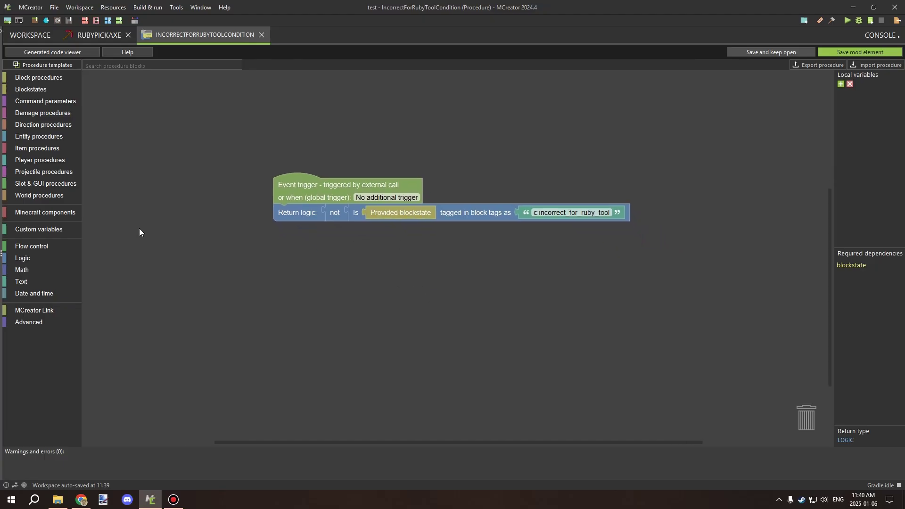
Step: Add a separate Return logic block below the existing procedure and attach a not block to it
{"action": "left_click", "coordinate": [36, 250]}
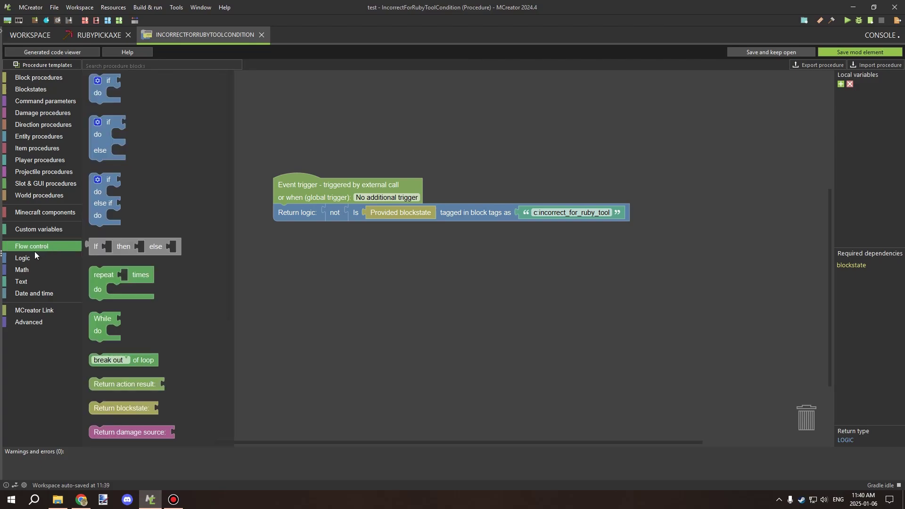
{"action": "scroll", "coordinate": [137, 218], "scroll_direction": "down", "scroll_amount": 4}
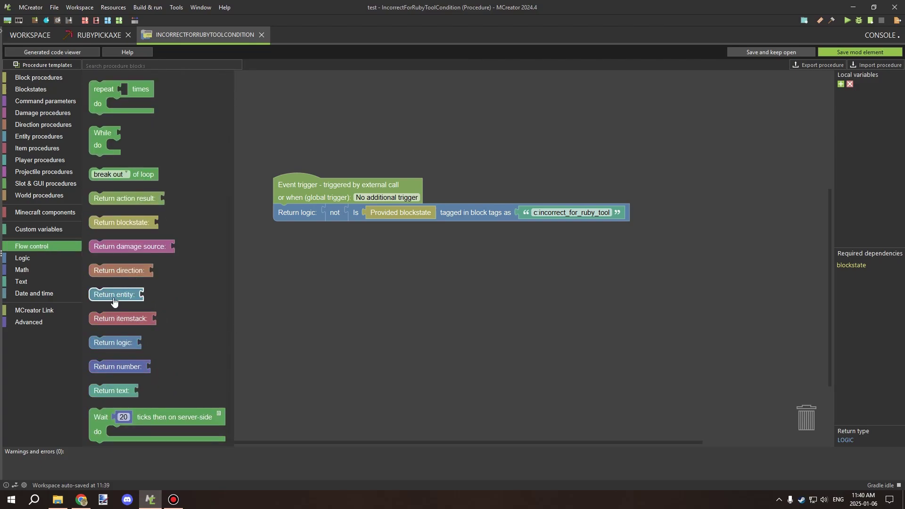
{"action": "left_click_drag", "start_coordinate": [113, 348], "coordinate": [302, 274]}
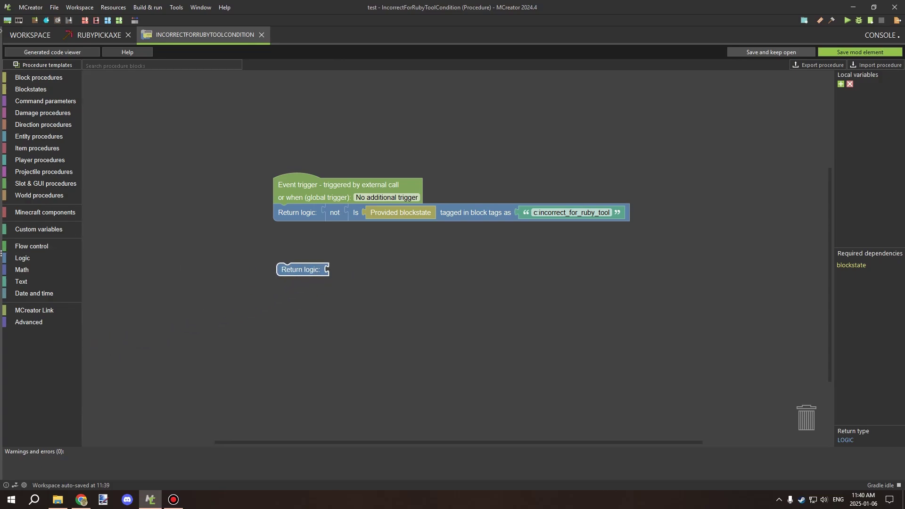
{"action": "left_click", "coordinate": [21, 259]}
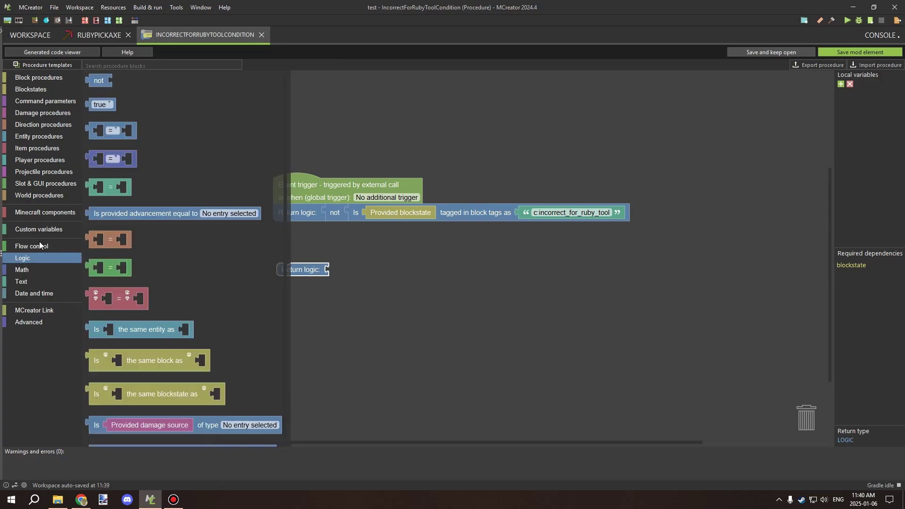
{"action": "left_click_drag", "start_coordinate": [99, 81], "coordinate": [343, 273]}
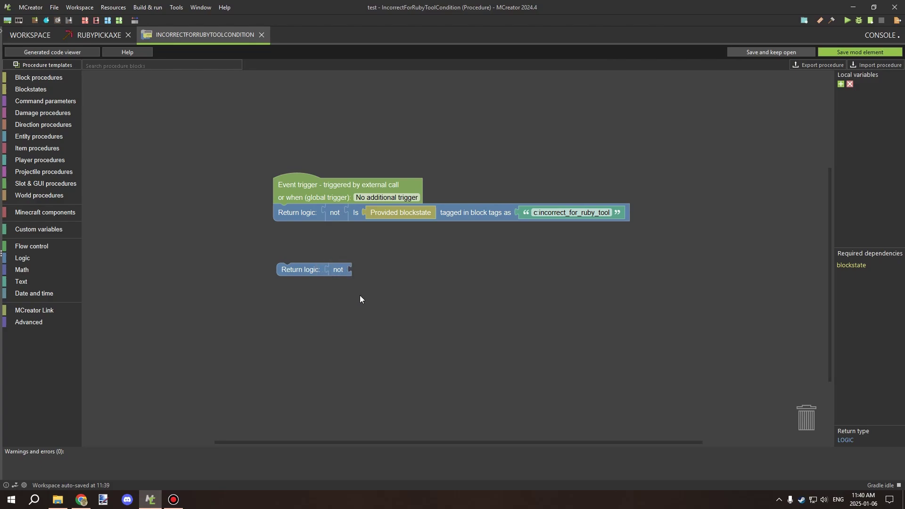
Step: Attach an "Is tagged in block tags as" condition to the new not block
{"action": "left_click", "coordinate": [29, 259]}
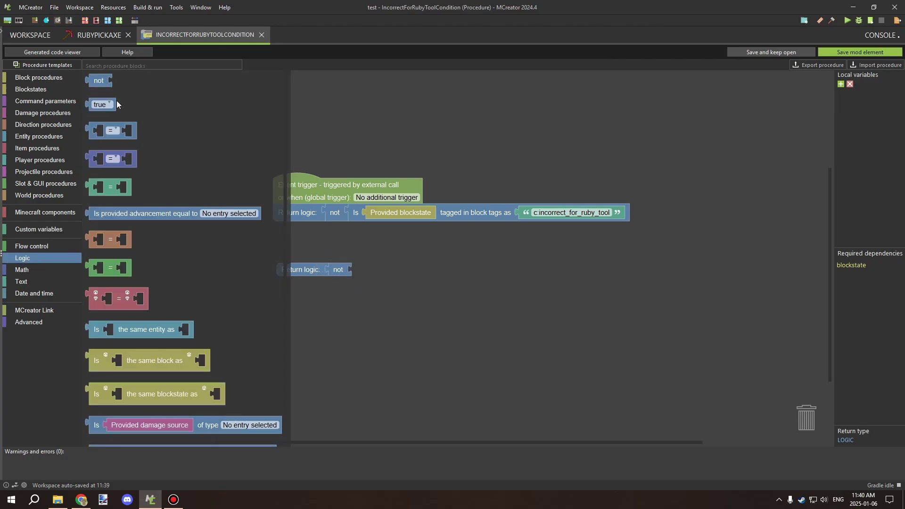
{"action": "left_click", "coordinate": [42, 78]}
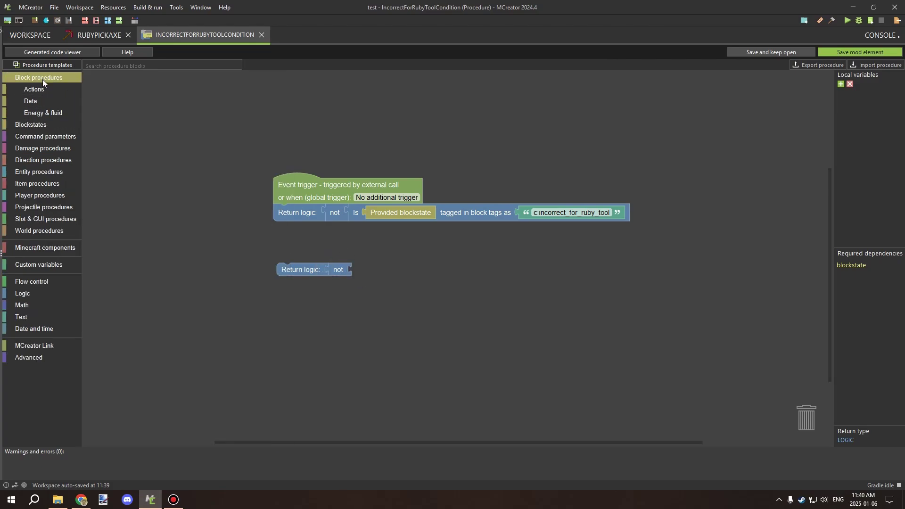
{"action": "left_click", "coordinate": [41, 100]}
{"action": "scroll", "coordinate": [198, 184], "scroll_direction": "down", "scroll_amount": 8}
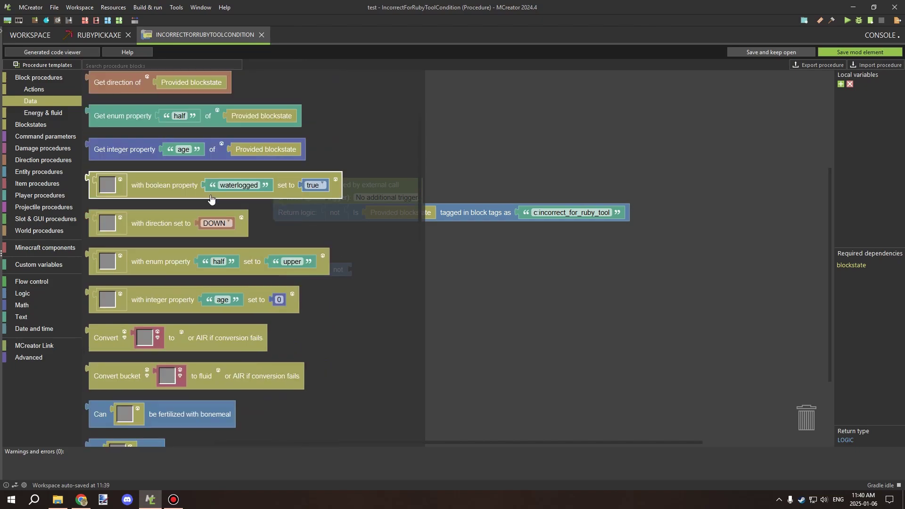
{"action": "scroll", "coordinate": [211, 202], "scroll_direction": "down", "scroll_amount": 5}
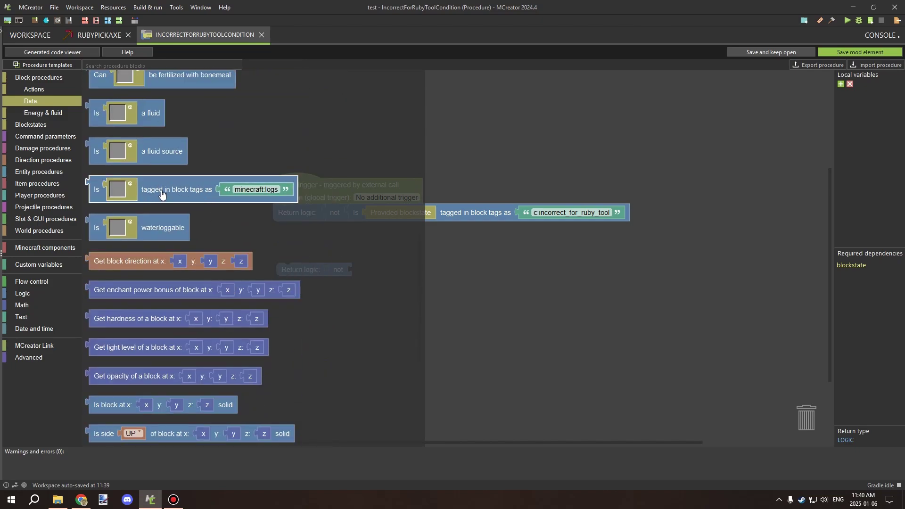
{"action": "left_click_drag", "start_coordinate": [181, 200], "coordinate": [444, 291]}
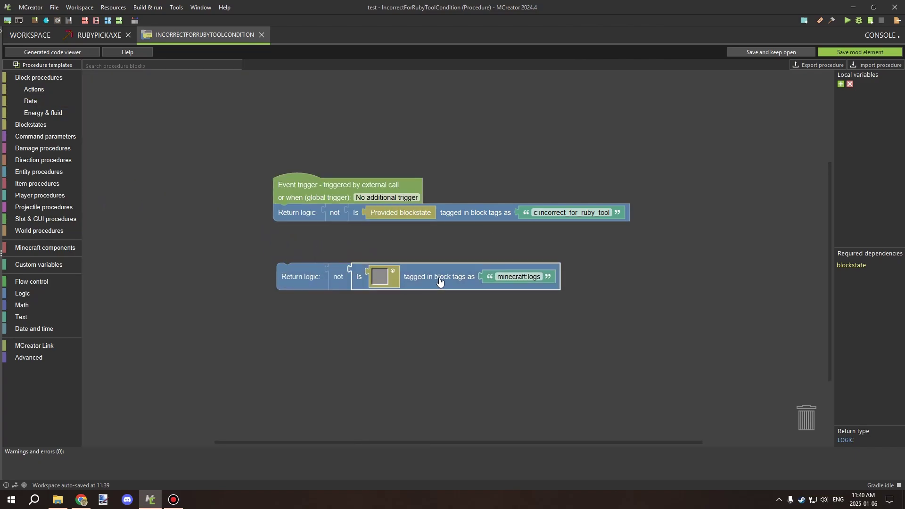
Step: Copy the block tag c:incorrect_for_ruby_tool from the existing procedure into the new, separate tag condition
{"action": "left_click", "coordinate": [558, 212]}
{"action": "key", "text": "ctrl+c"}
{"action": "left_click", "coordinate": [529, 277]}
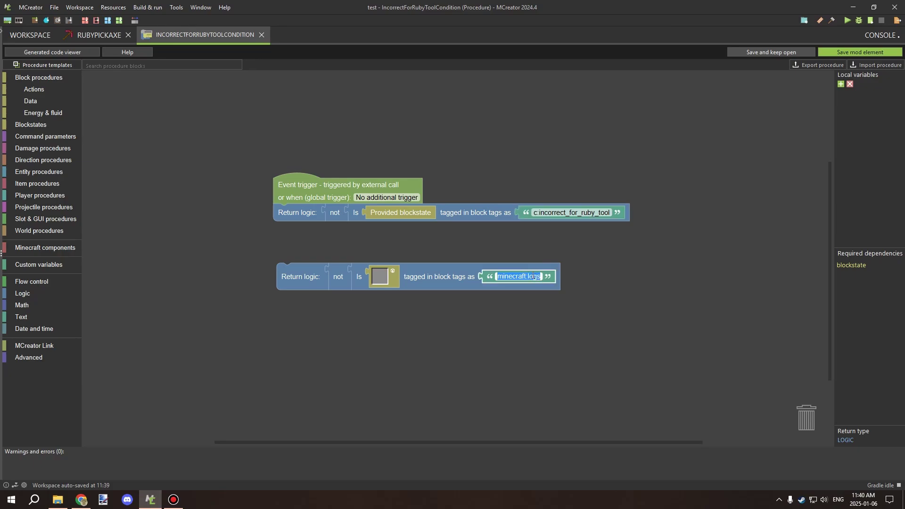
{"action": "key", "text": "ctrl+v"}
{"action": "key", "text": "Return"}
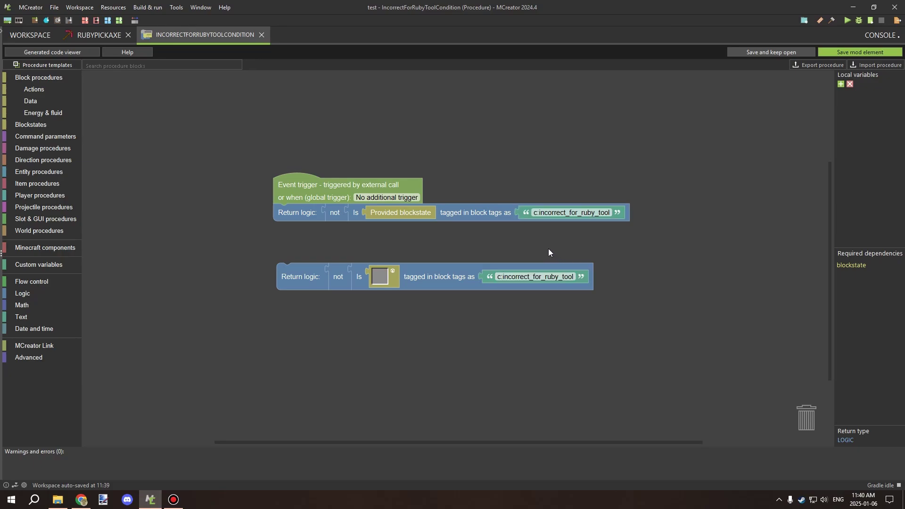
Step: Replace the block selector in the new tag condition with a Provided blockstate component
{"action": "right_click", "coordinate": [379, 277]}
{"action": "left_click", "coordinate": [396, 320]}
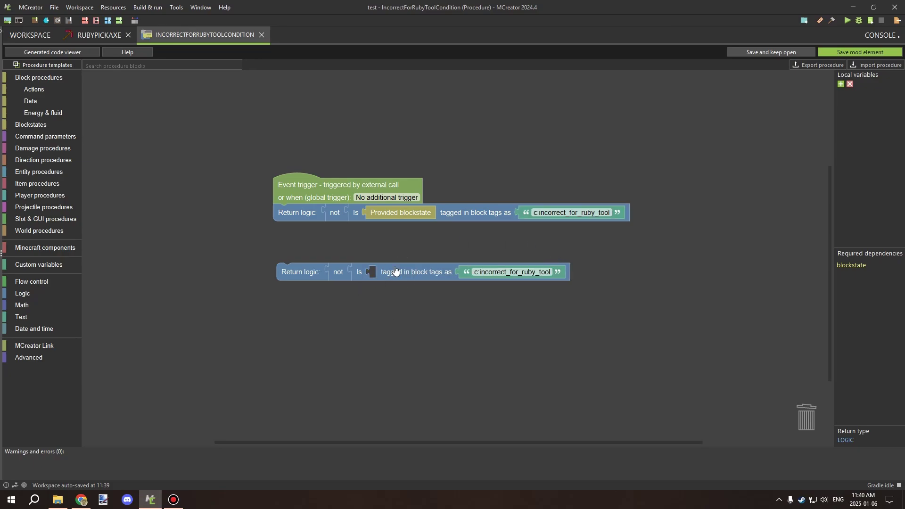
{"action": "left_click", "coordinate": [40, 248]}
{"action": "scroll", "coordinate": [146, 245], "scroll_direction": "down", "scroll_amount": 5}
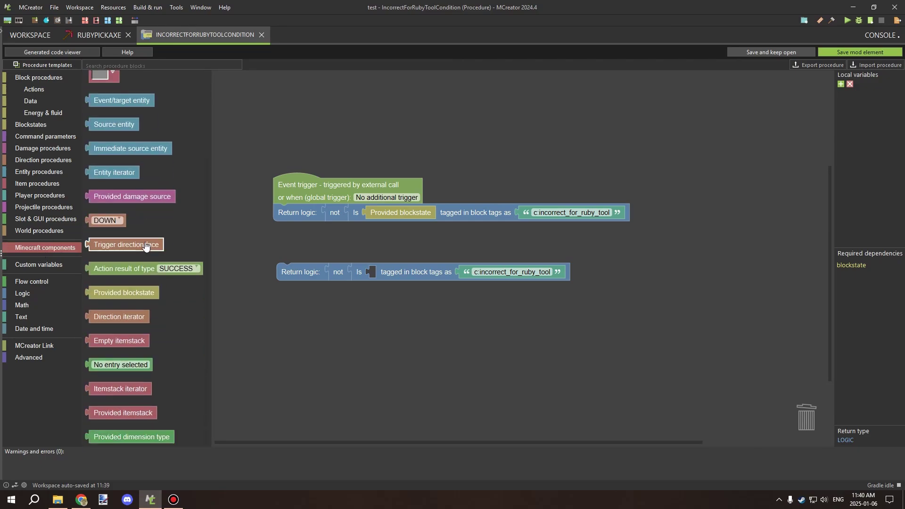
{"action": "left_click_drag", "start_coordinate": [99, 292], "coordinate": [415, 269]}
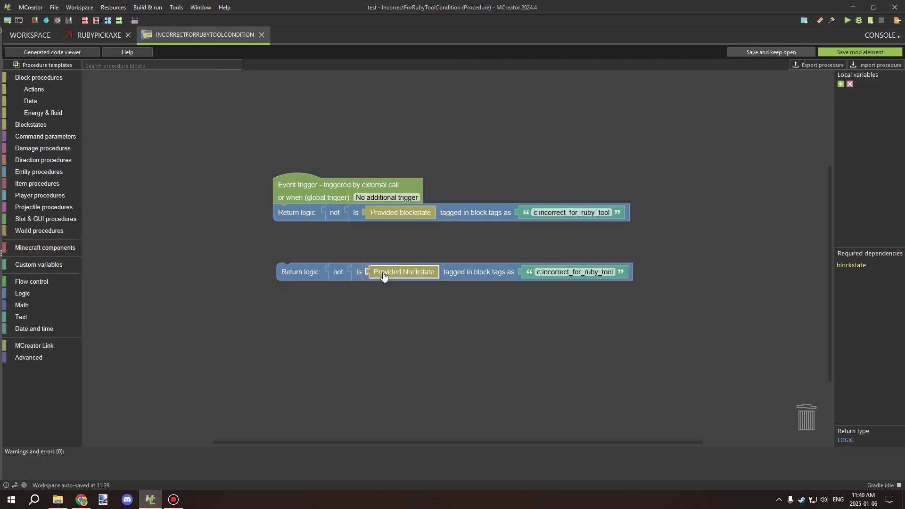
{"action": "left_click", "coordinate": [418, 246]}
Step: Examine the ruby part of the block tag in the new condition
{"action": "left_click", "coordinate": [603, 272]}
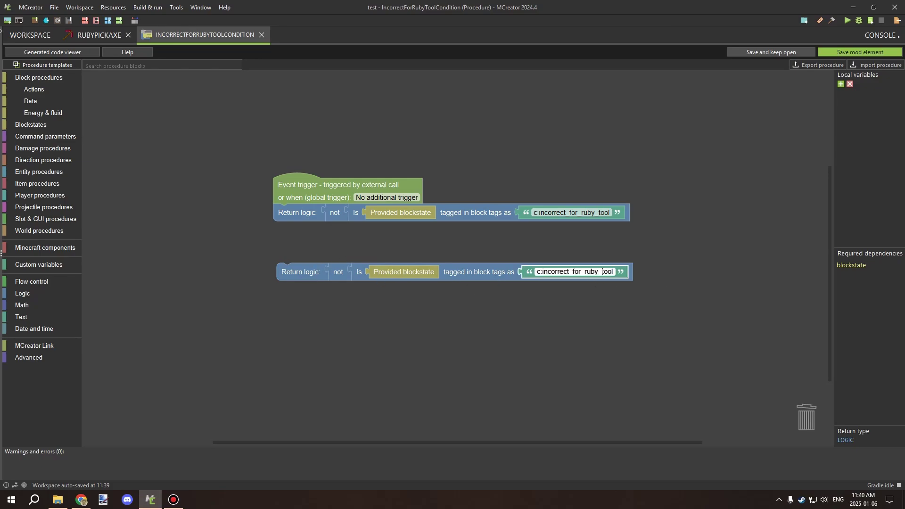
{"action": "mouse_move", "coordinate": [596, 272]}
{"action": "left_mouse_down"}
{"action": "mouse_move", "coordinate": [577, 272]}
{"action": "mouse_move", "coordinate": [587, 268]}
{"action": "left_mouse_up"}
{"action": "left_click", "coordinate": [600, 272]}
{"action": "left_click", "coordinate": [596, 252]}
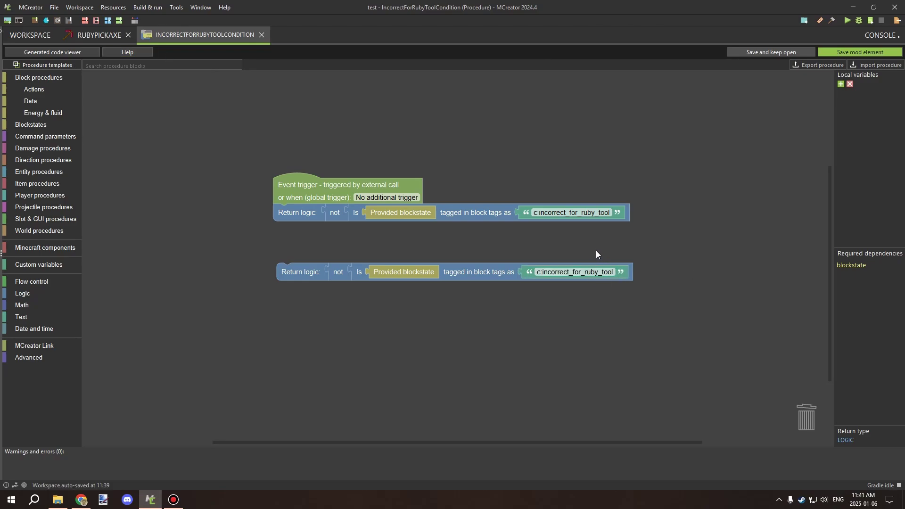
Step: Open the NeedsRubyToolCondition procedure from the workspace and examine the ruby part of its block tag
{"action": "left_click", "coordinate": [34, 37]}
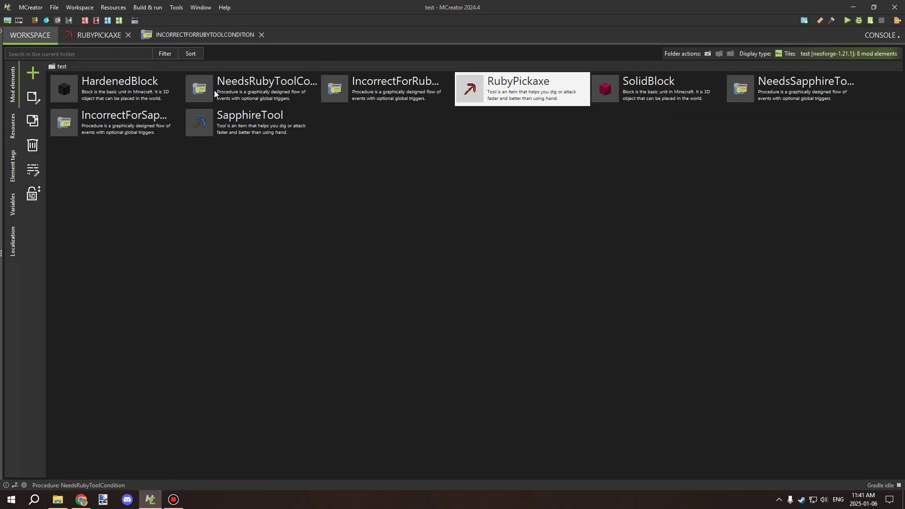
{"action": "double_click", "coordinate": [250, 90]}
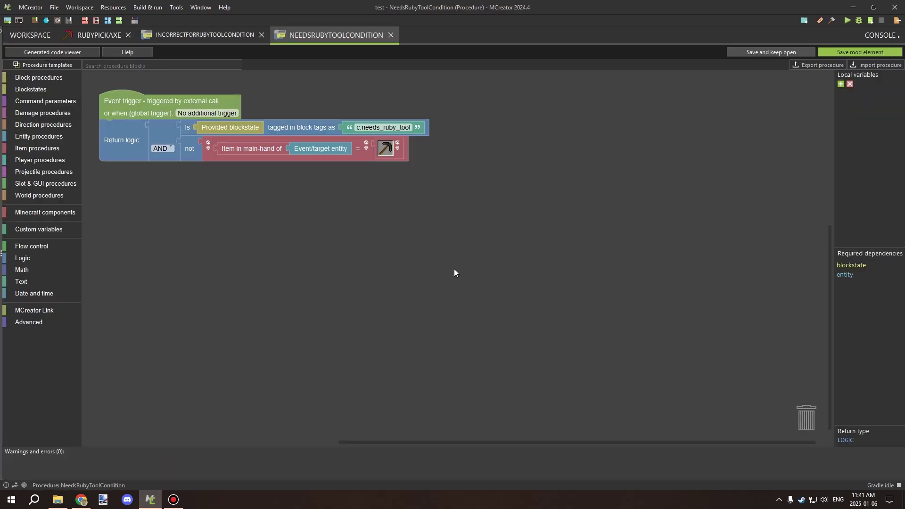
{"action": "left_click", "coordinate": [476, 181]}
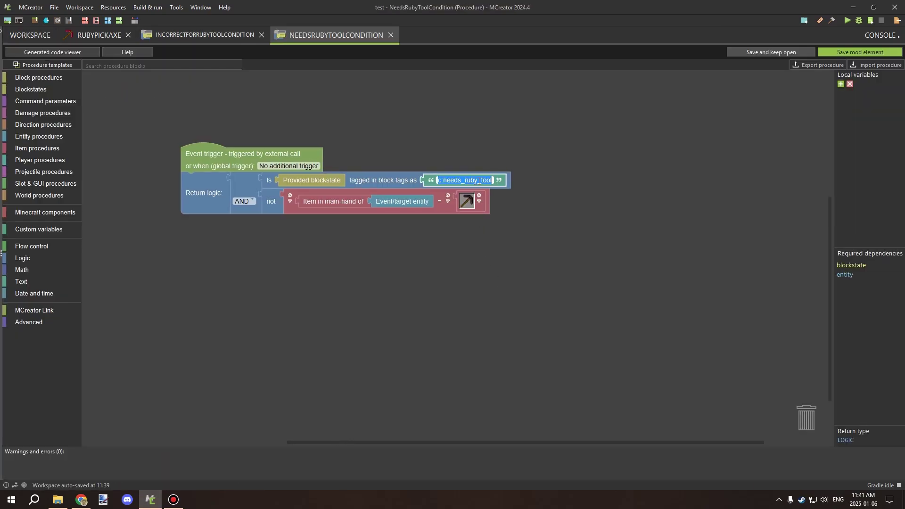
{"action": "left_click", "coordinate": [478, 181]}
{"action": "double_click", "coordinate": [478, 181]}
{"action": "left_click_drag", "start_coordinate": [477, 181], "coordinate": [462, 180]}
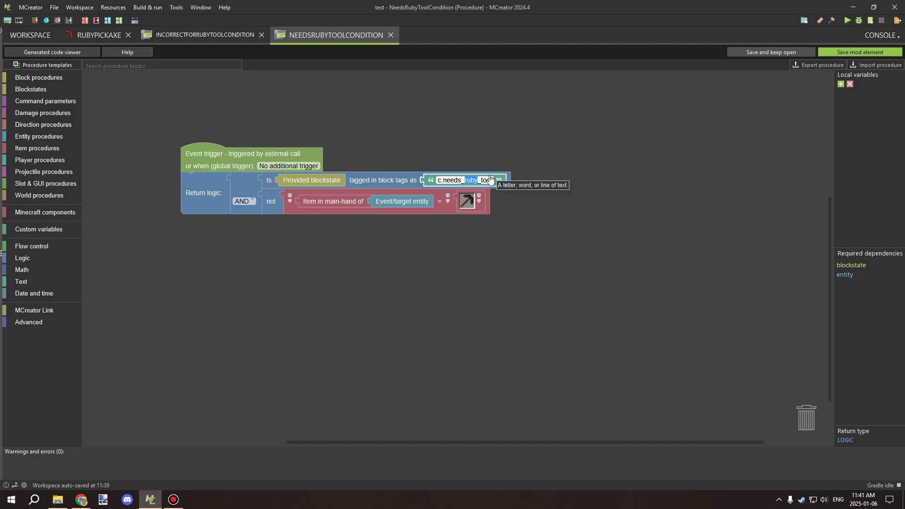
{"action": "left_click_drag", "start_coordinate": [503, 159], "coordinate": [519, 170]}
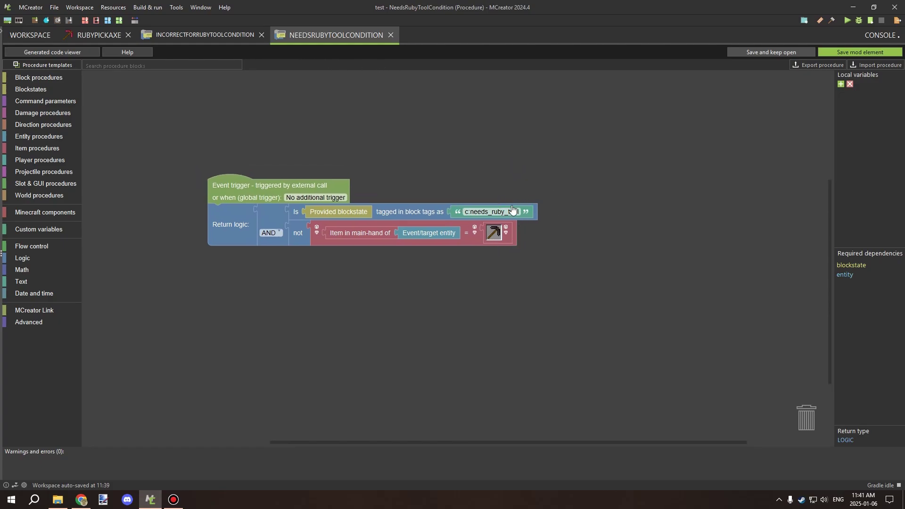
{"action": "left_click_drag", "start_coordinate": [489, 192], "coordinate": [498, 198]}
Step: Delete the duplicate Return logic block from IncorrectForRubyToolCondition, and save both that procedure and NeedsRubyToolCondition
{"action": "left_click", "coordinate": [214, 37]}
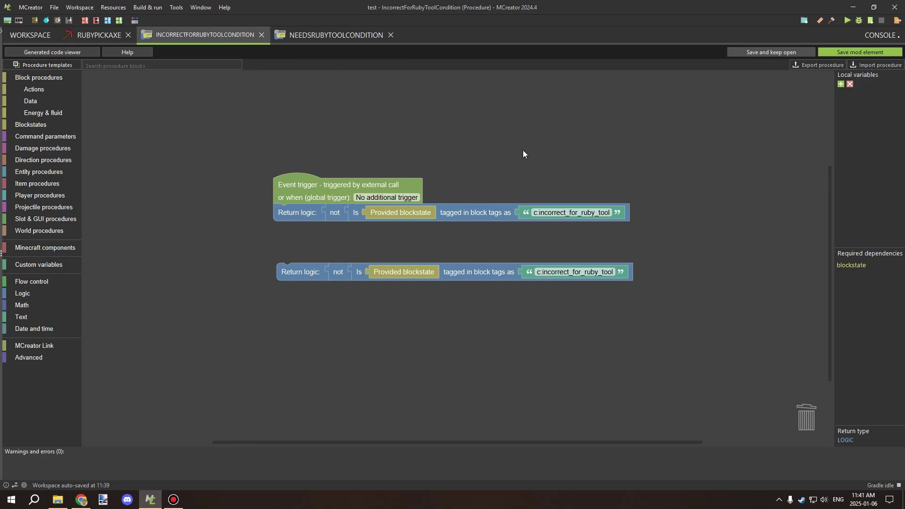
{"action": "right_click", "coordinate": [302, 269]}
{"action": "left_click", "coordinate": [312, 317]}
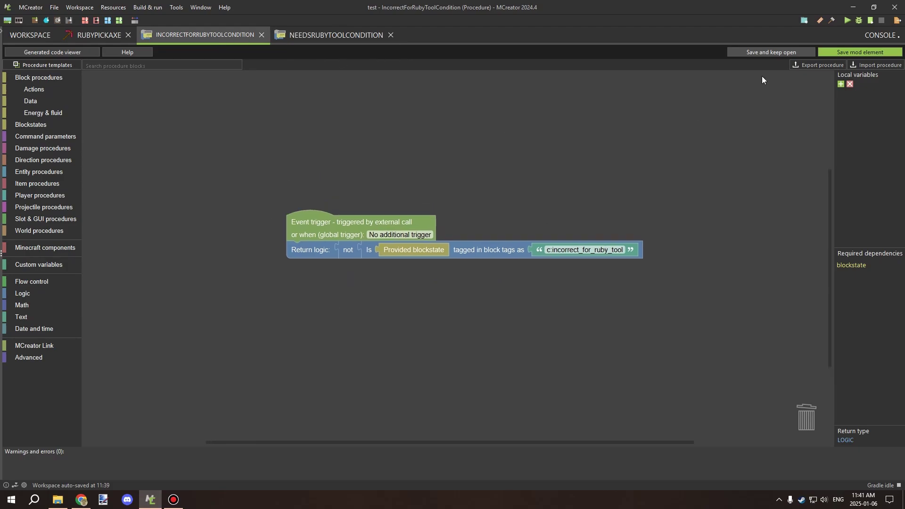
{"action": "left_click", "coordinate": [845, 51]}
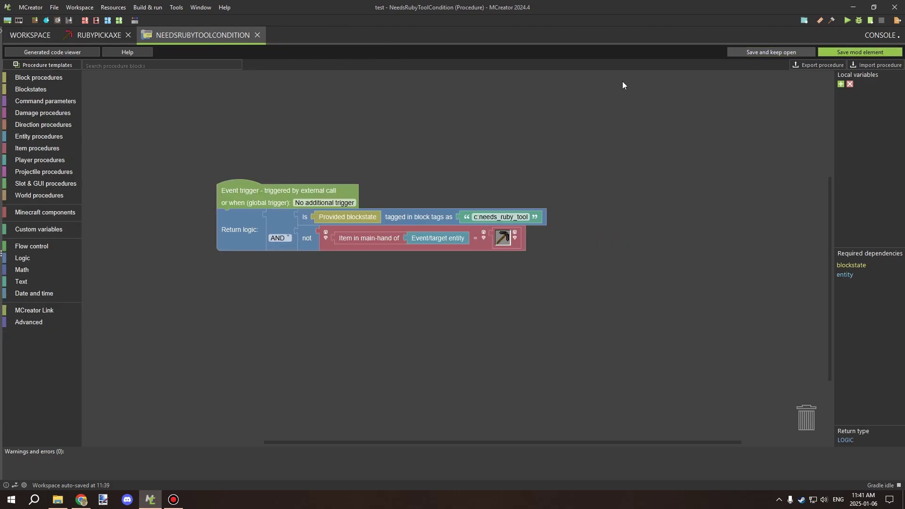
{"action": "left_click", "coordinate": [863, 52]}
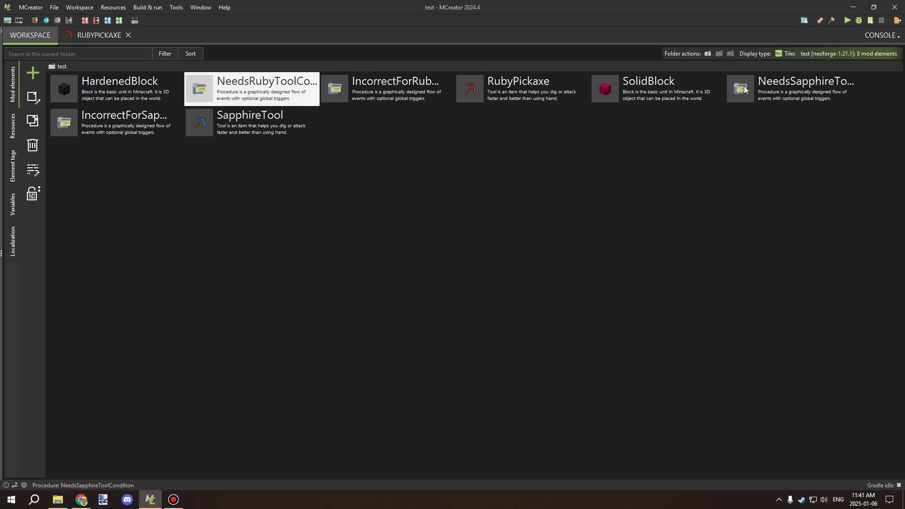
Step: Open the NeedsRubyToolCondition and NeedsSapphireToolCondition procedures for comparison
{"action": "left_click", "coordinate": [776, 90]}
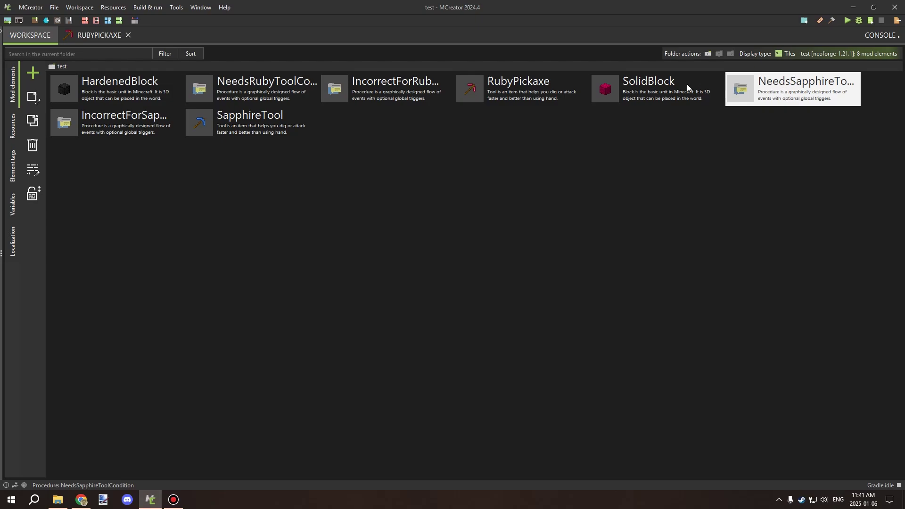
{"action": "double_click", "coordinate": [236, 94]}
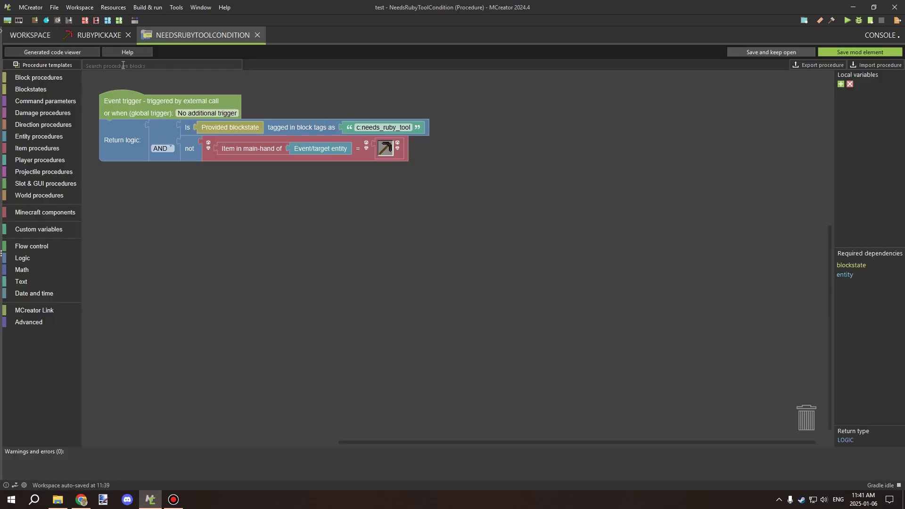
{"action": "left_click", "coordinate": [107, 37]}
{"action": "left_click", "coordinate": [185, 37]}
{"action": "left_click", "coordinate": [30, 35]}
{"action": "left_click", "coordinate": [766, 98]}
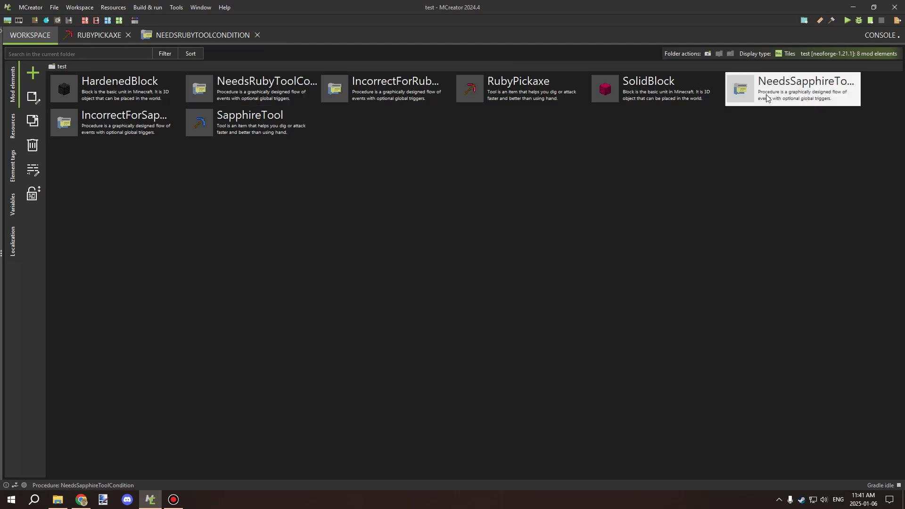
{"action": "double_click", "coordinate": [767, 98]}
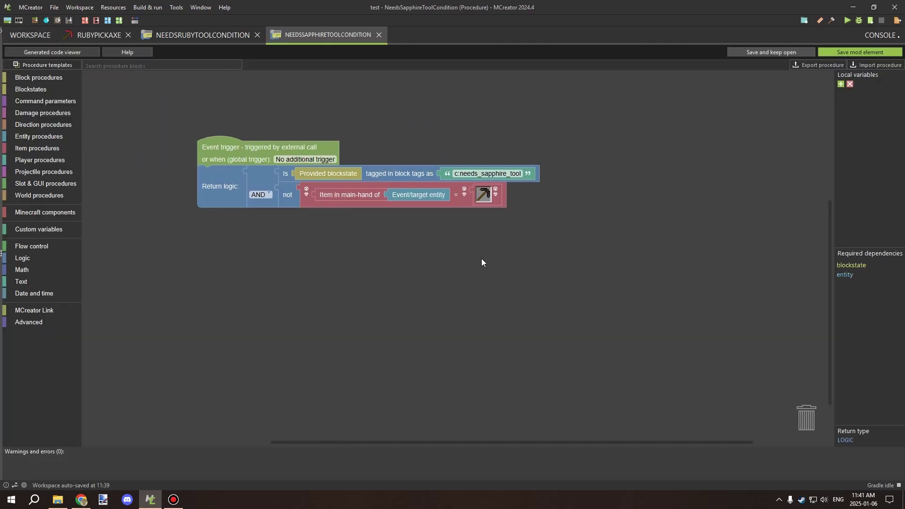
Step: Compare the material name in the block tags of the NeedsSapphireToolCondition and NeedsRubyToolCondition procedures
{"action": "left_click", "coordinate": [555, 208]}
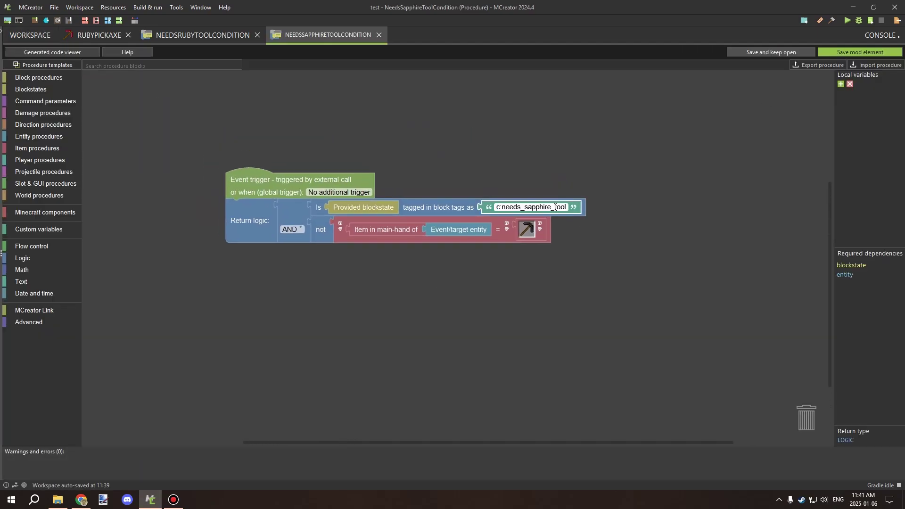
{"action": "left_click_drag", "start_coordinate": [552, 207], "coordinate": [526, 208]}
{"action": "left_click", "coordinate": [581, 226]}
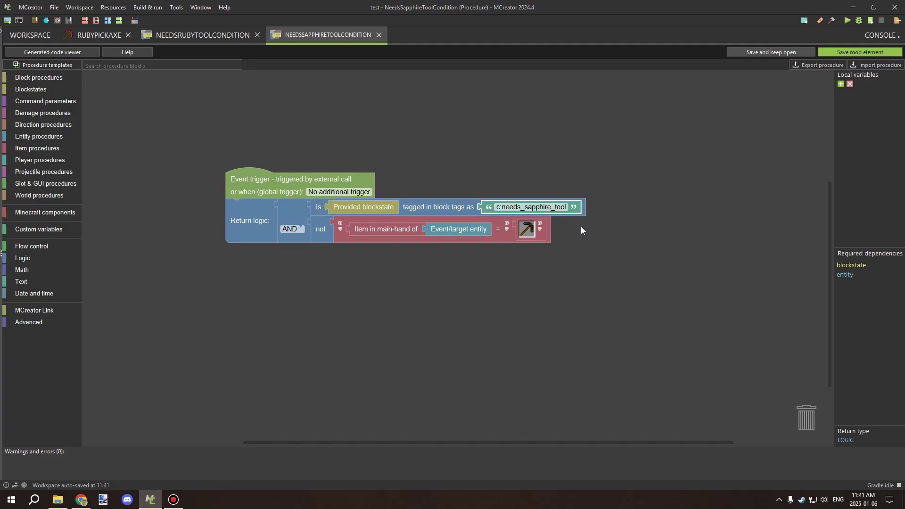
{"action": "left_click", "coordinate": [175, 37]}
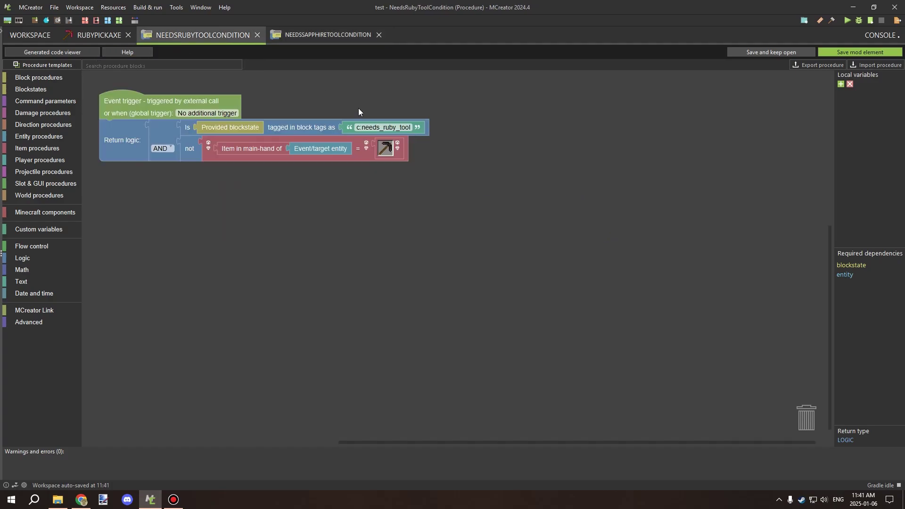
{"action": "left_click", "coordinate": [399, 127]}
{"action": "left_click_drag", "start_coordinate": [399, 128], "coordinate": [389, 127]}
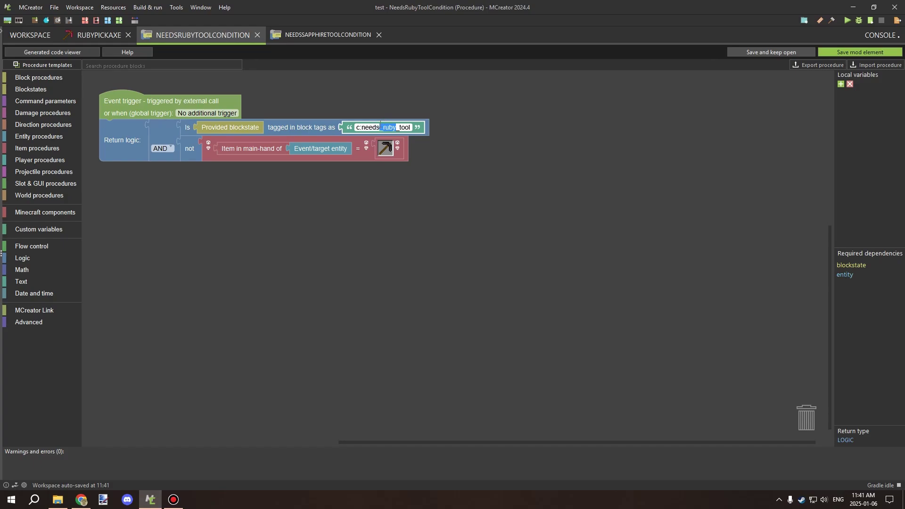
{"action": "left_click", "coordinate": [496, 225]}
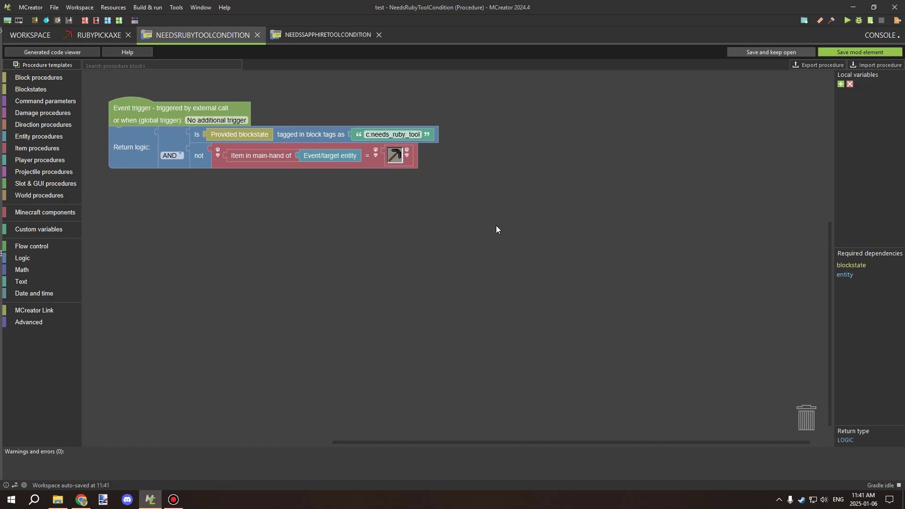
Step: Close the NeedsRubyToolCondition procedure and return to the workspace's mod element list
{"action": "left_click", "coordinate": [257, 34]}
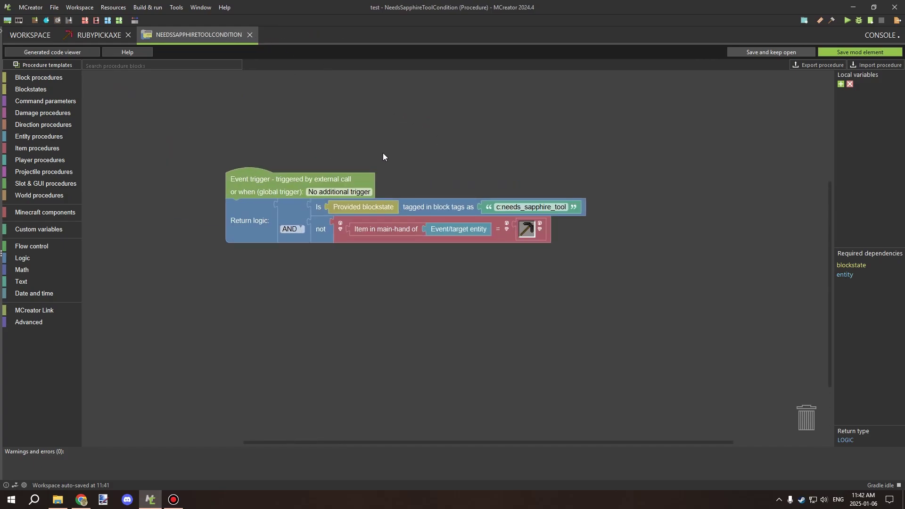
{"action": "left_click", "coordinate": [89, 37]}
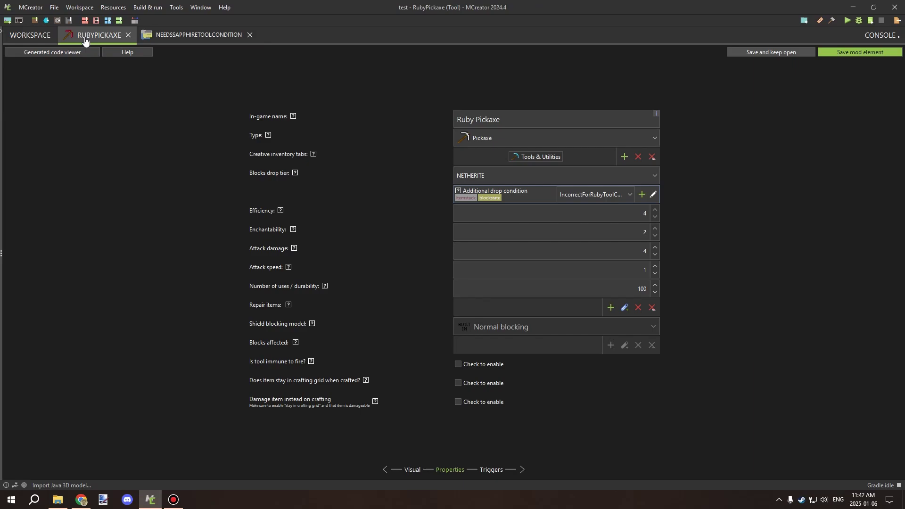
{"action": "left_click", "coordinate": [31, 38]}
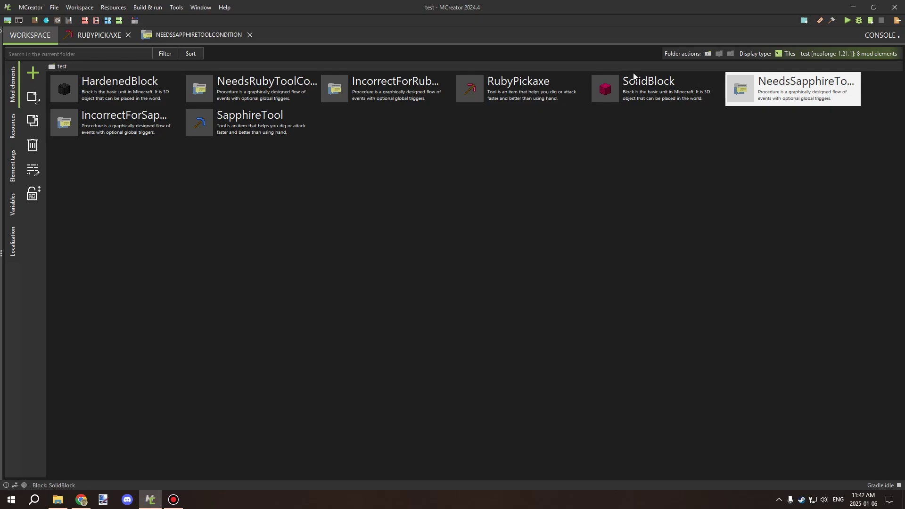
Step: Open the IncorrectForSapphireToolCondition procedure and examine the sapphire part of its block tag
{"action": "left_click", "coordinate": [115, 92]}
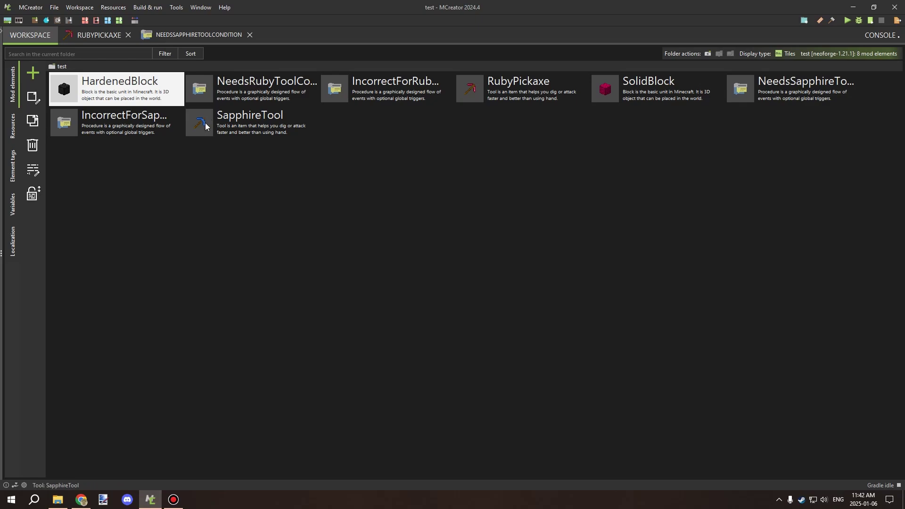
{"action": "left_click", "coordinate": [228, 130]}
{"action": "left_click", "coordinate": [142, 131]}
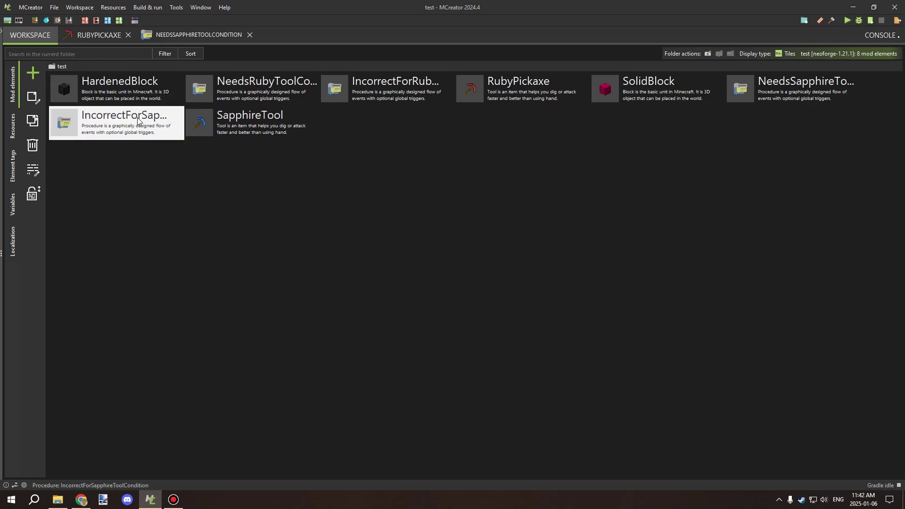
{"action": "double_click", "coordinate": [140, 129]}
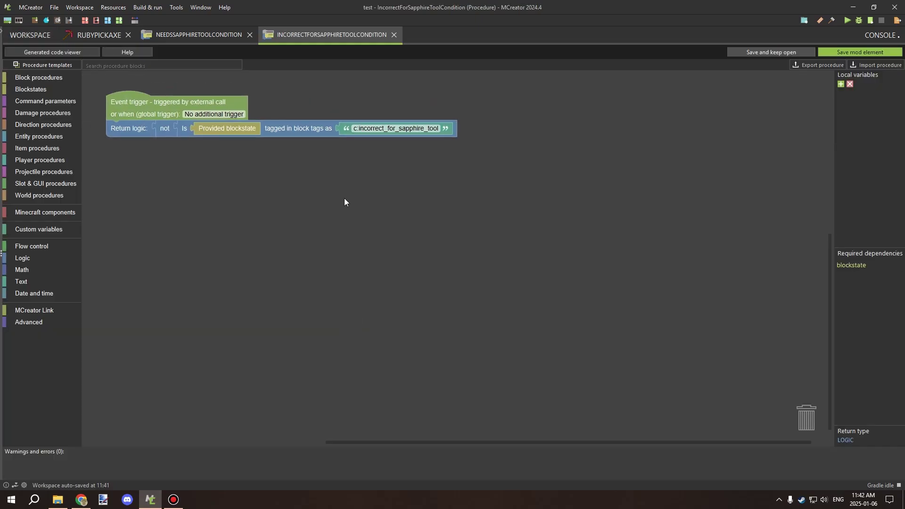
{"action": "left_click", "coordinate": [514, 182]}
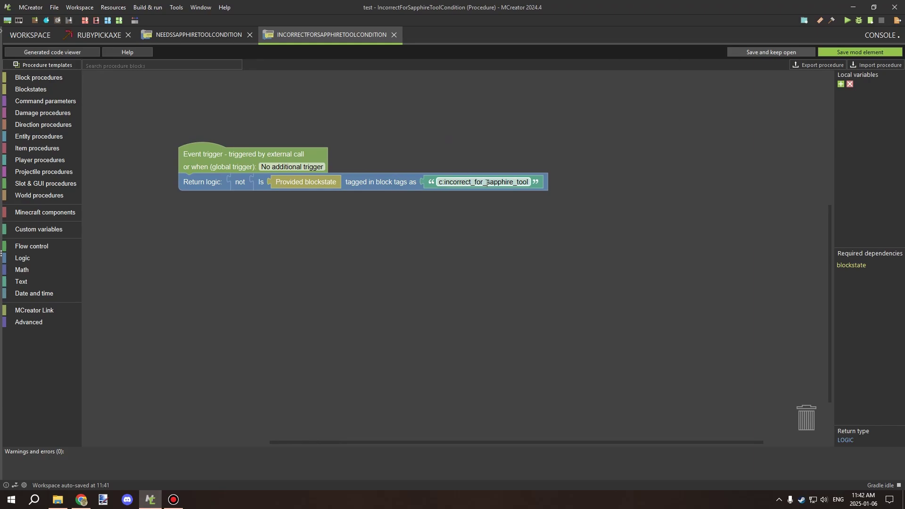
{"action": "left_click_drag", "start_coordinate": [513, 182], "coordinate": [487, 182]}
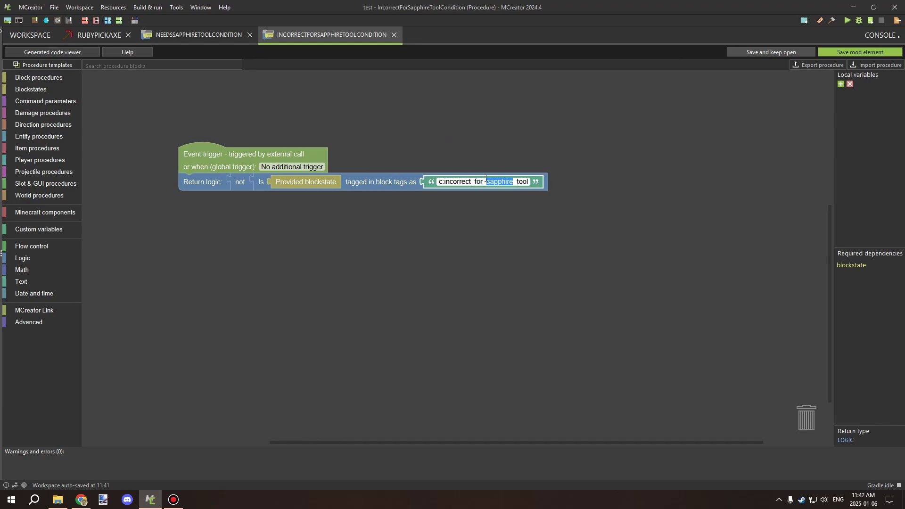
{"action": "left_click", "coordinate": [517, 164]}
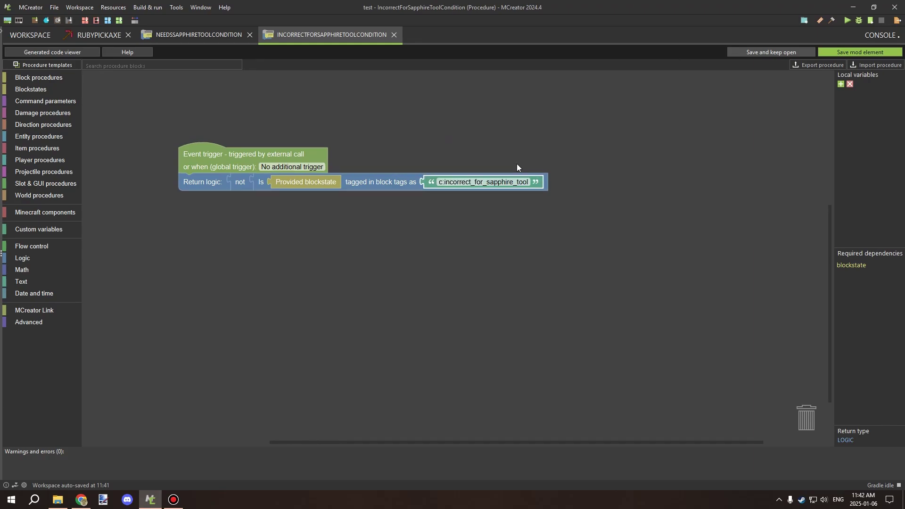
{"action": "left_click", "coordinate": [506, 183]}
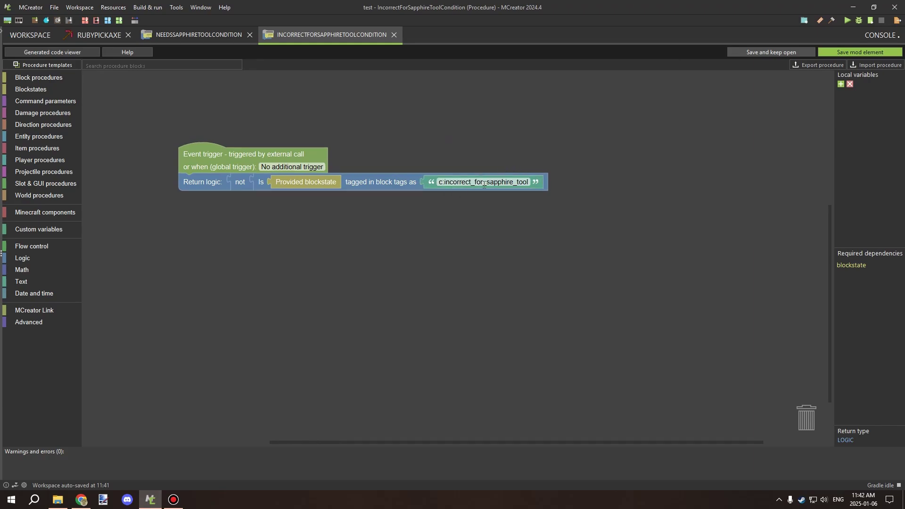
Step: Highlight the word sapphire in the c:incorrect_for_sapphire_tool block tag of the open procedure
{"action": "left_click", "coordinate": [519, 182]}
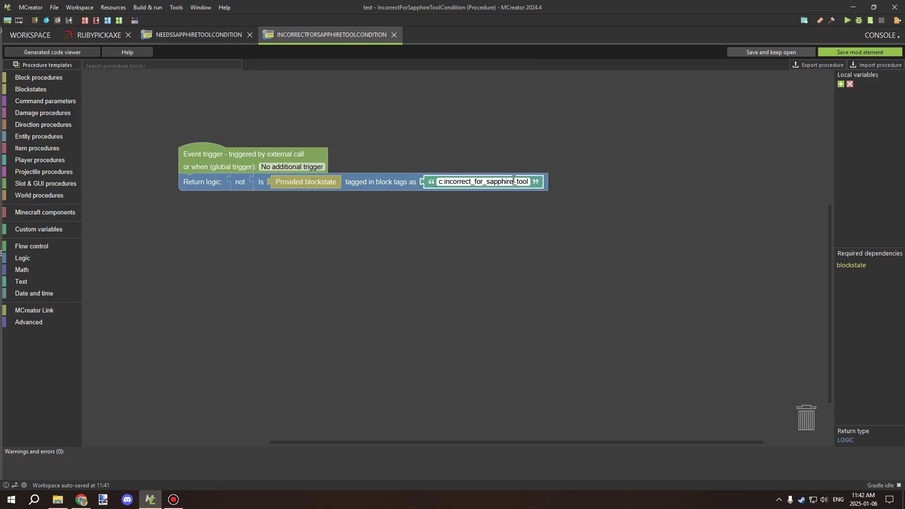
{"action": "left_click_drag", "start_coordinate": [514, 182], "coordinate": [486, 181]}
{"action": "left_click", "coordinate": [494, 153]}
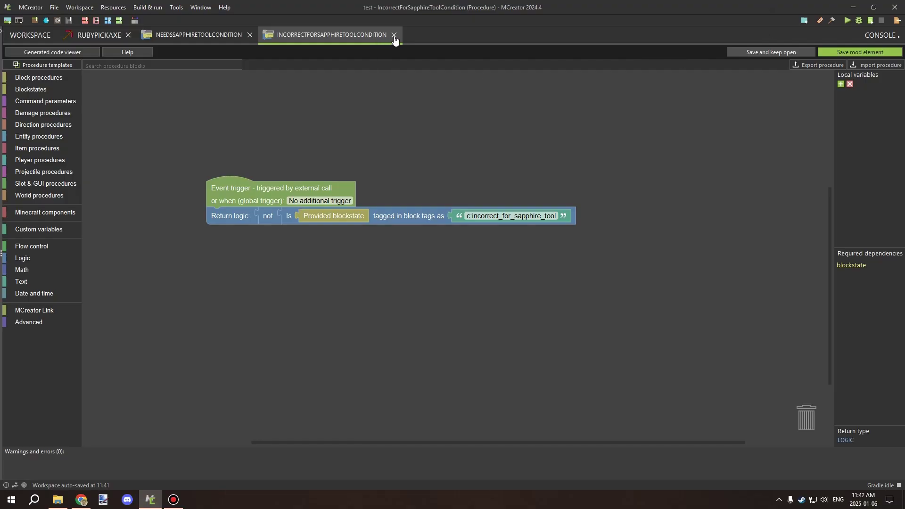
Step: Close the IncorrectForSapphireToolCondition and NeedsSapphireToolCondition procedures and the RubyPickaxe element
{"action": "left_click", "coordinate": [395, 35]}
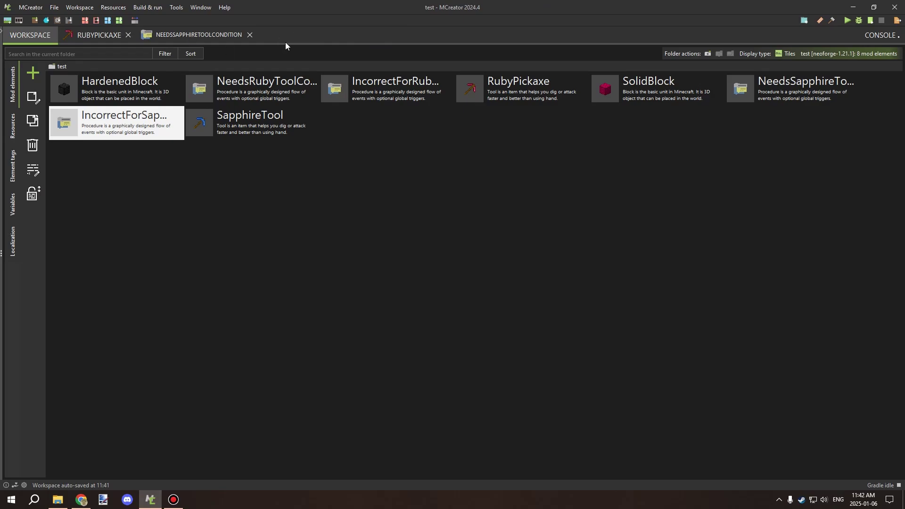
{"action": "left_click", "coordinate": [245, 39]}
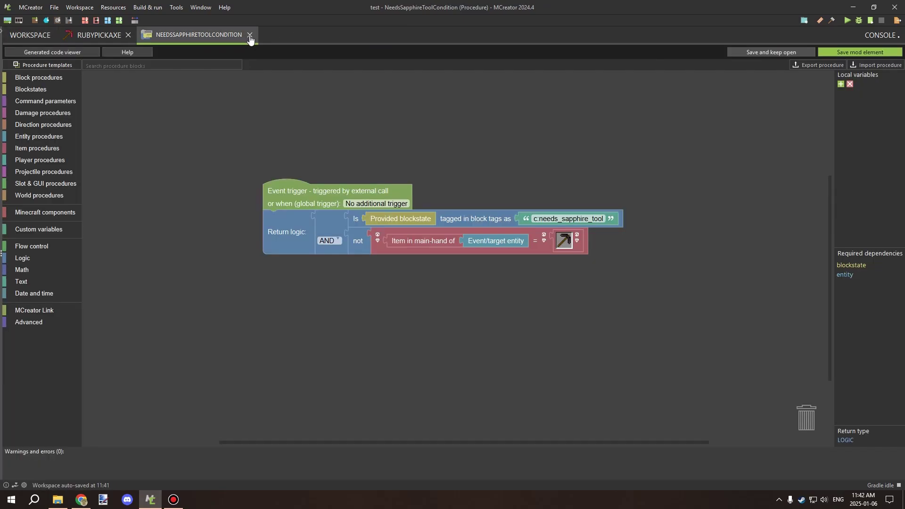
{"action": "left_click", "coordinate": [250, 36]}
{"action": "left_click", "coordinate": [128, 36]}
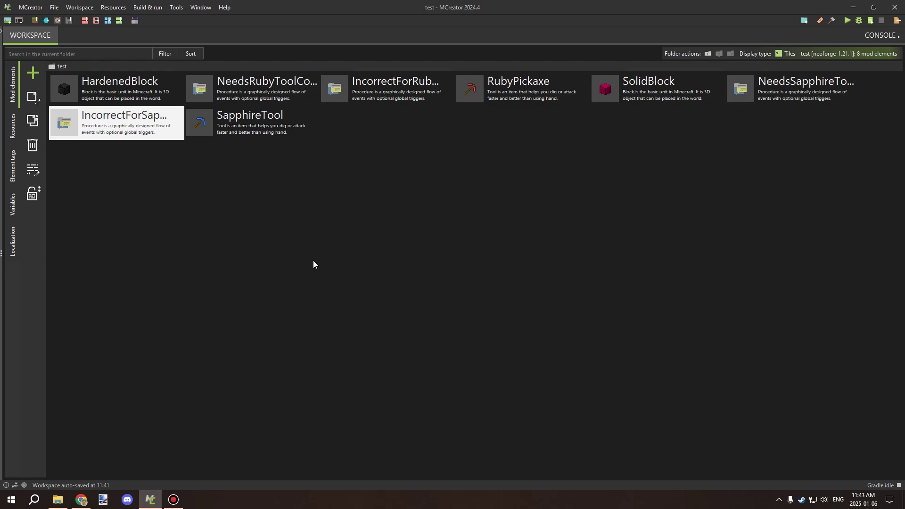
Step: Add a Blocks element tag named incorrect_for_sapphire_tool in the c namespace, alongside incorrect_for_ruby_tool
{"action": "left_click", "coordinate": [12, 165]}
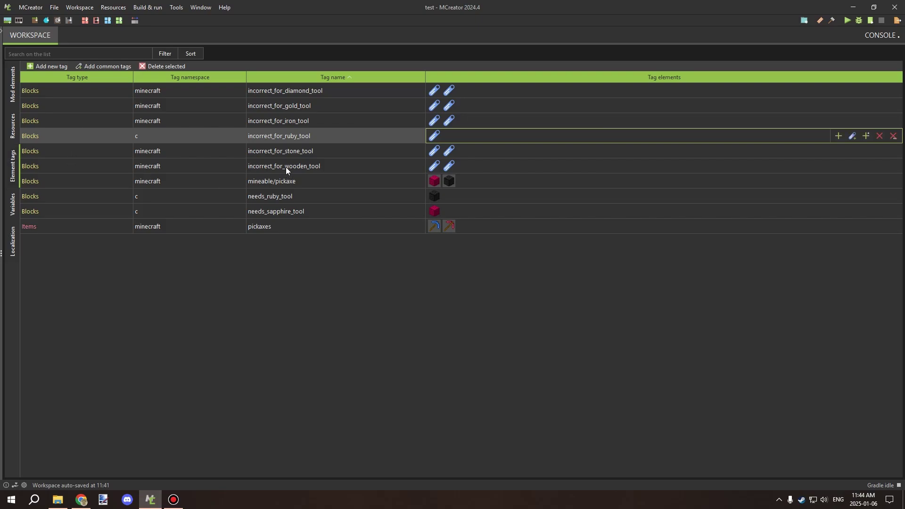
{"action": "left_click", "coordinate": [293, 141]}
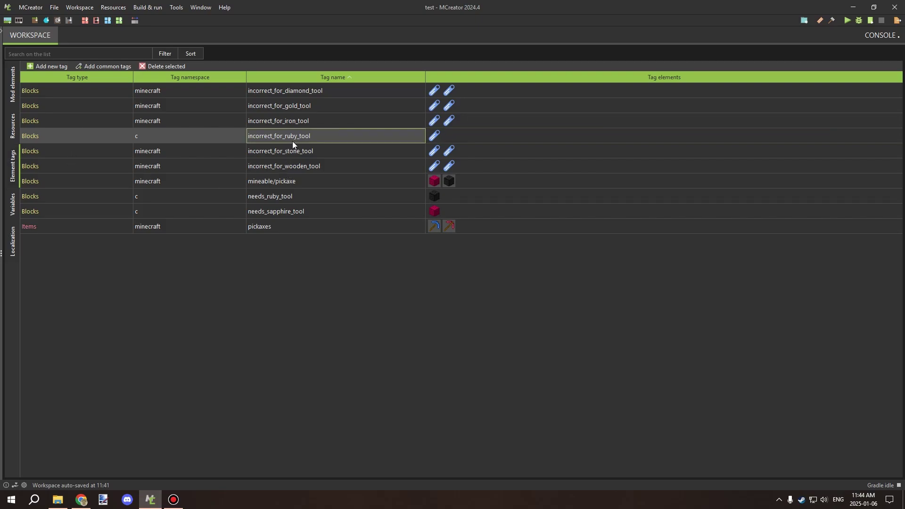
{"action": "left_click", "coordinate": [451, 135]}
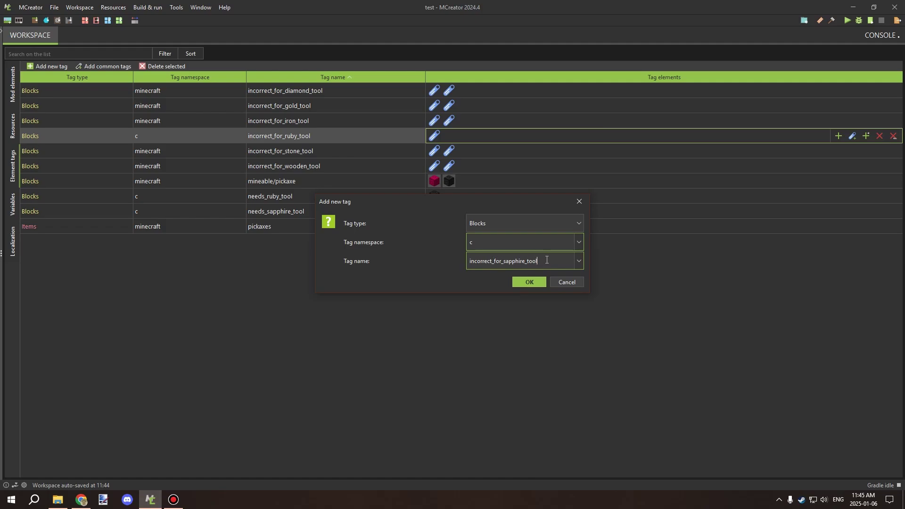
{"action": "left_click", "coordinate": [534, 280]}
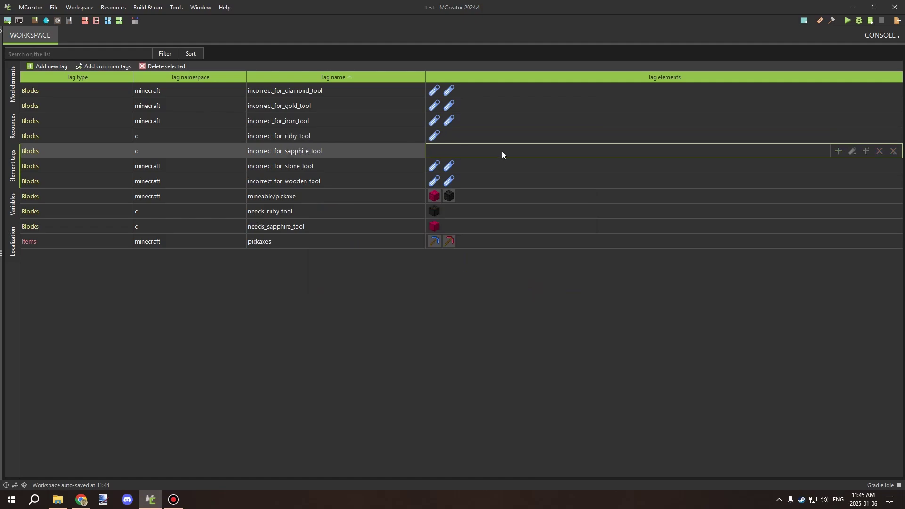
Step: Add the block tag c:needs_ruby_tool as an element of the incorrect_for_sapphire_tool tag
{"action": "left_click", "coordinate": [854, 151]}
{"action": "left_click", "coordinate": [529, 248]}
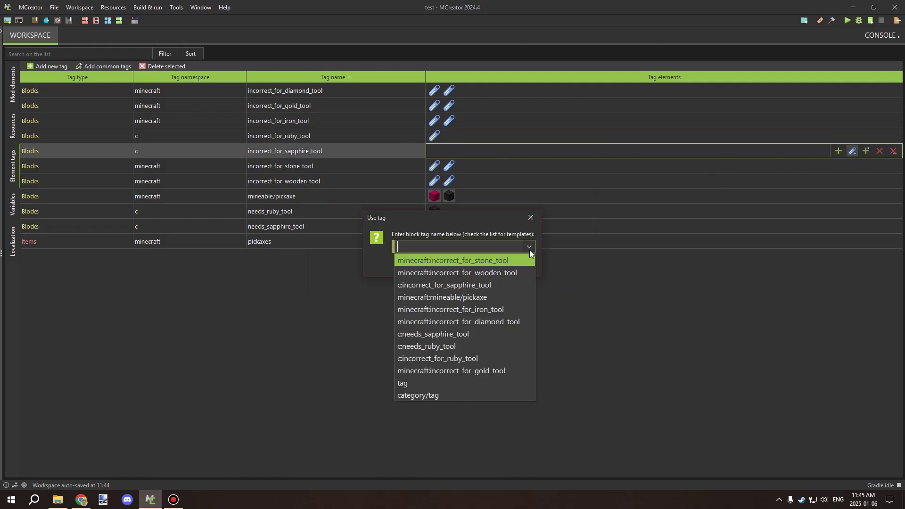
{"action": "left_click", "coordinate": [453, 344]}
{"action": "left_click", "coordinate": [486, 267]}
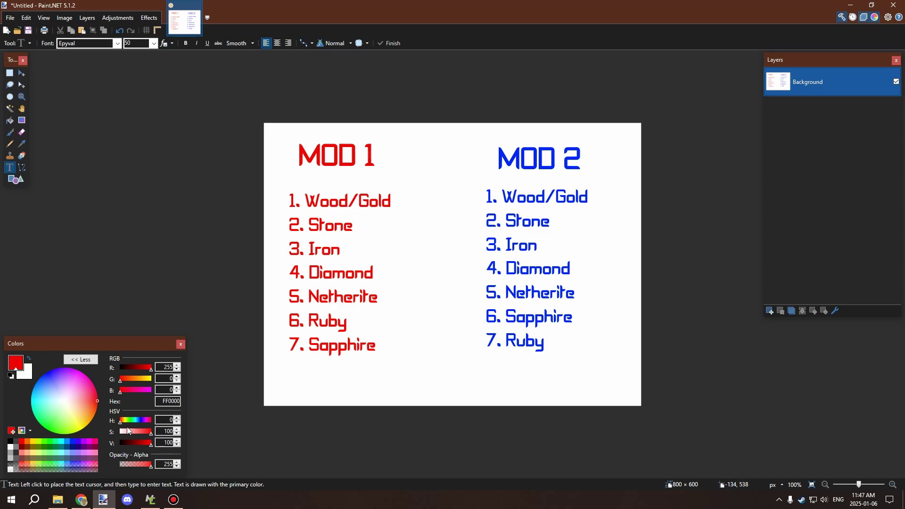
Step: In the Paint.NET tier diagram, add a bright green letter C (hex 4CFF00) between the MOD 1 and MOD 2 headings
{"action": "left_click", "coordinate": [43, 442]}
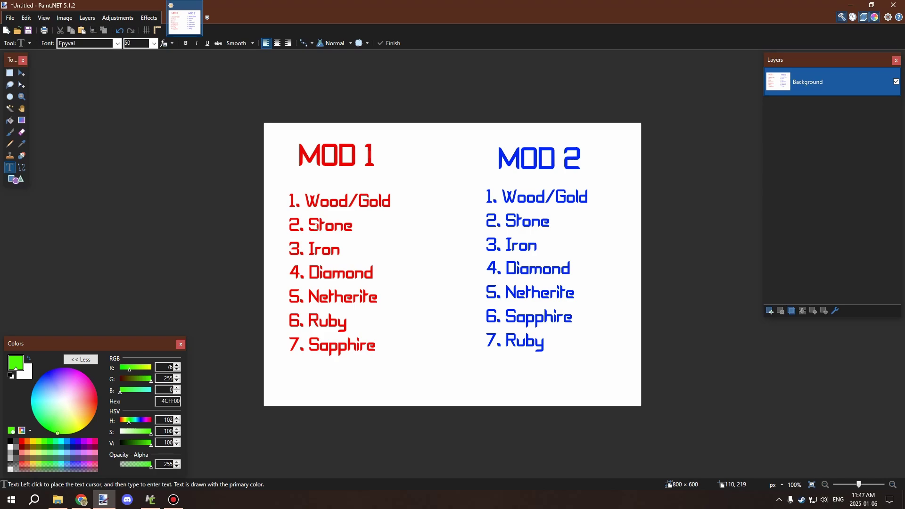
{"action": "left_click", "coordinate": [443, 137]}
{"action": "type", "text": "C"}
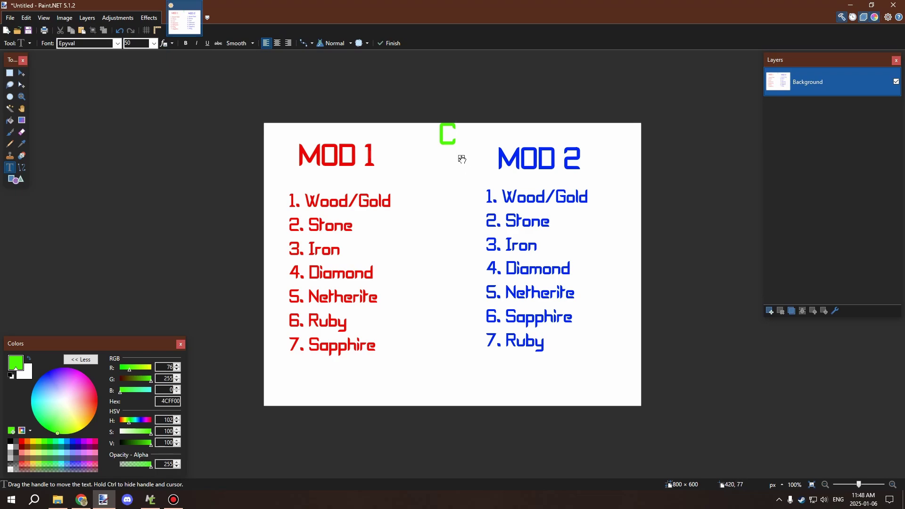
{"action": "left_click_drag", "start_coordinate": [461, 159], "coordinate": [449, 180]}
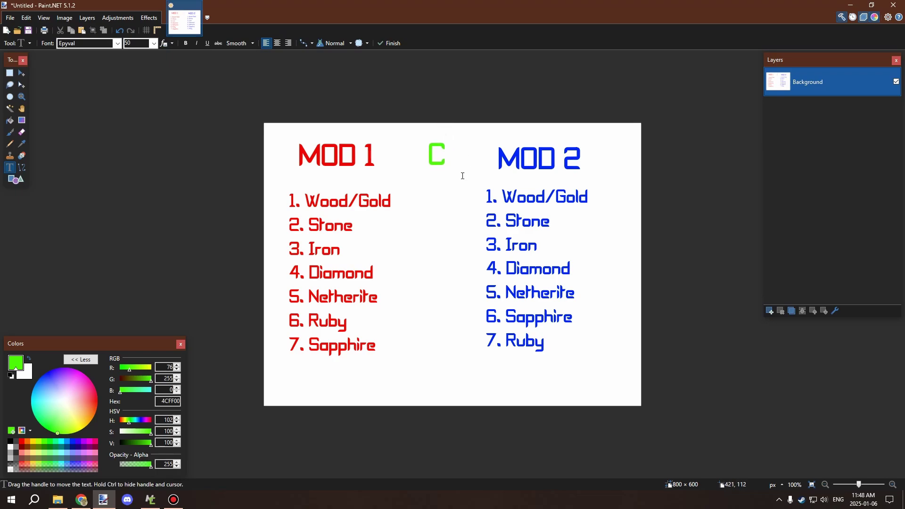
Step: Draw green Pencil lines linking both tier lists beneath tiers 5, 6 and 7
{"action": "left_click", "coordinate": [9, 144]}
{"action": "left_click_drag", "start_coordinate": [320, 309], "coordinate": [510, 305]}
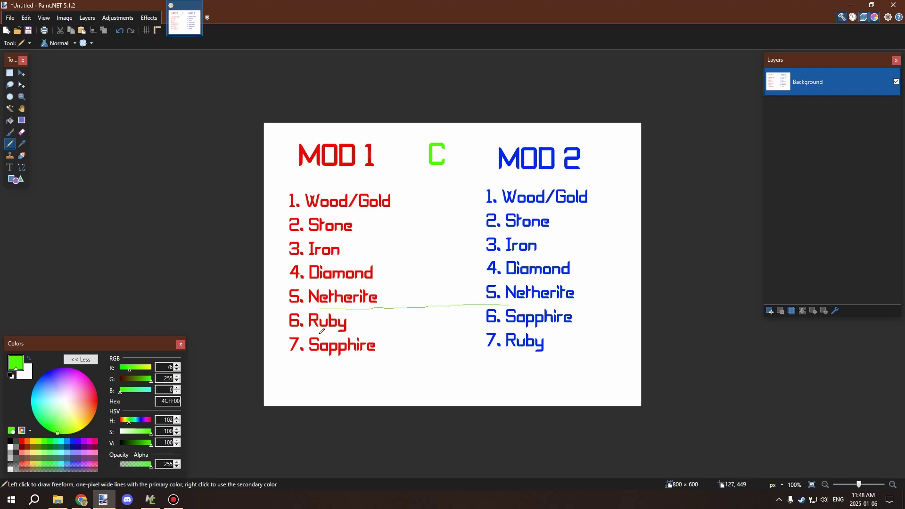
{"action": "left_click_drag", "start_coordinate": [320, 335], "coordinate": [523, 330]}
{"action": "left_click_drag", "start_coordinate": [312, 360], "coordinate": [512, 358]}
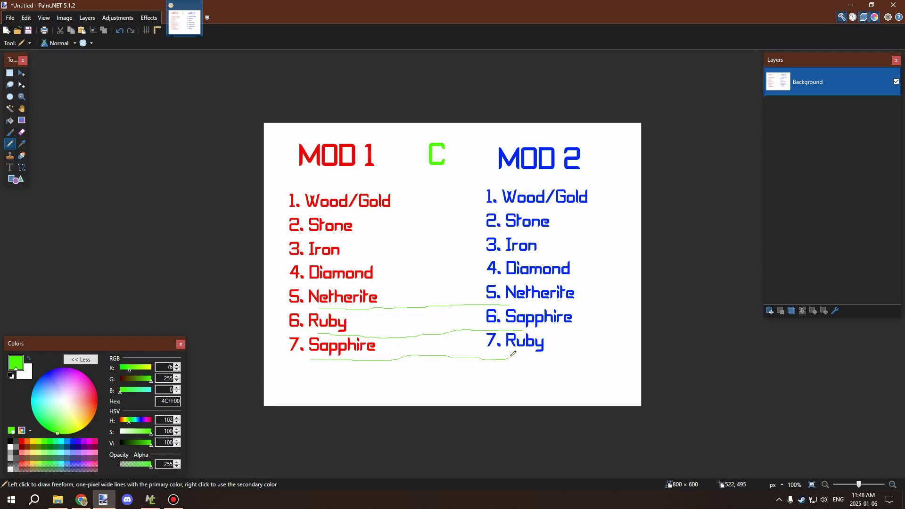
{"action": "mouse_move", "coordinate": [442, 340]}
{"action": "left_mouse_down"}
{"action": "mouse_move", "coordinate": [425, 351]}
{"action": "mouse_move", "coordinate": [445, 352]}
{"action": "left_mouse_up"}
Step: Underline the MOD 1 and MOD 2 headings in green and draw a cross between the lists at tiers 6 and 7
{"action": "key", "text": "alt+Tab"}
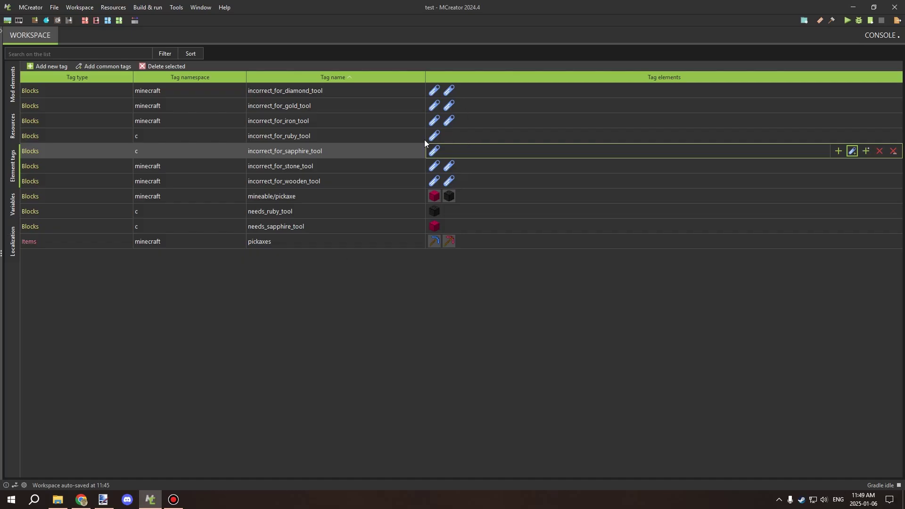
{"action": "key", "text": "alt+Tab"}
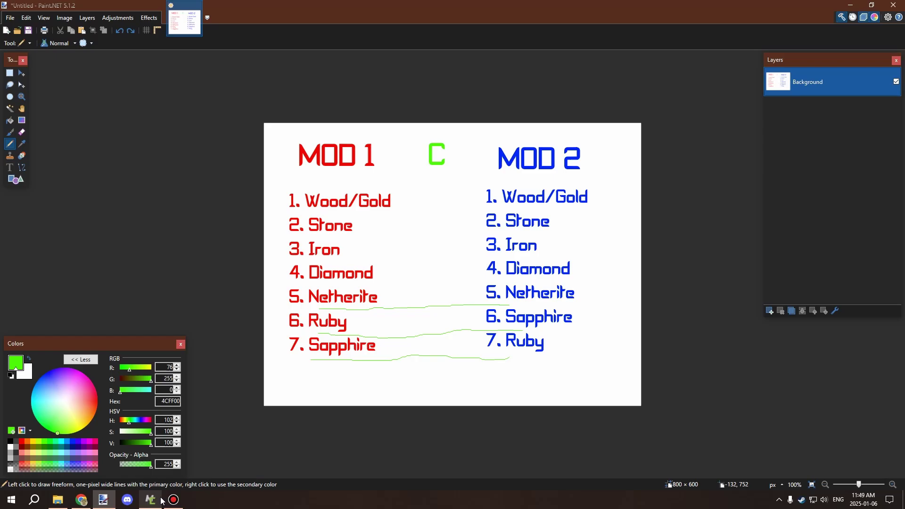
{"action": "left_click_drag", "start_coordinate": [293, 181], "coordinate": [377, 178]}
{"action": "left_click_drag", "start_coordinate": [500, 178], "coordinate": [596, 182]}
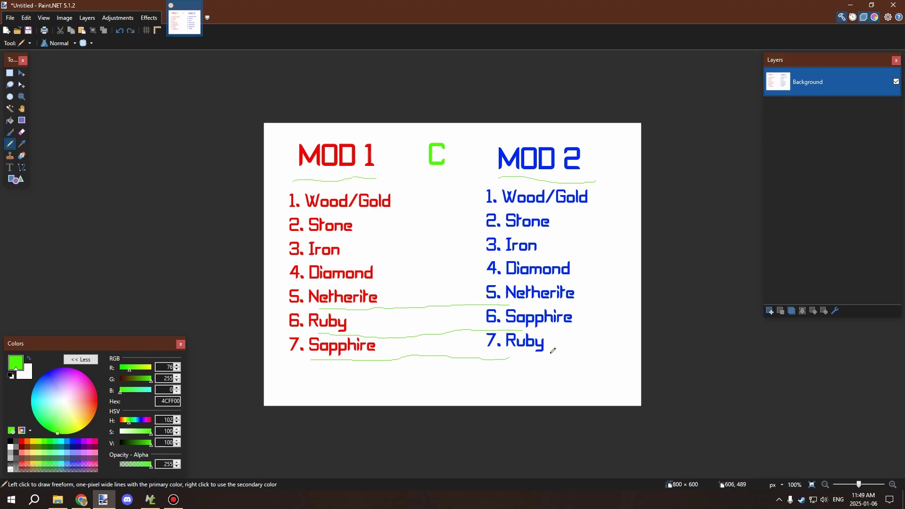
{"action": "left_click_drag", "start_coordinate": [453, 309], "coordinate": [412, 349]}
{"action": "mouse_move", "coordinate": [410, 312]}
{"action": "left_mouse_down"}
{"action": "mouse_move", "coordinate": [450, 331]}
{"action": "mouse_move", "coordinate": [458, 350]}
{"action": "left_mouse_up"}
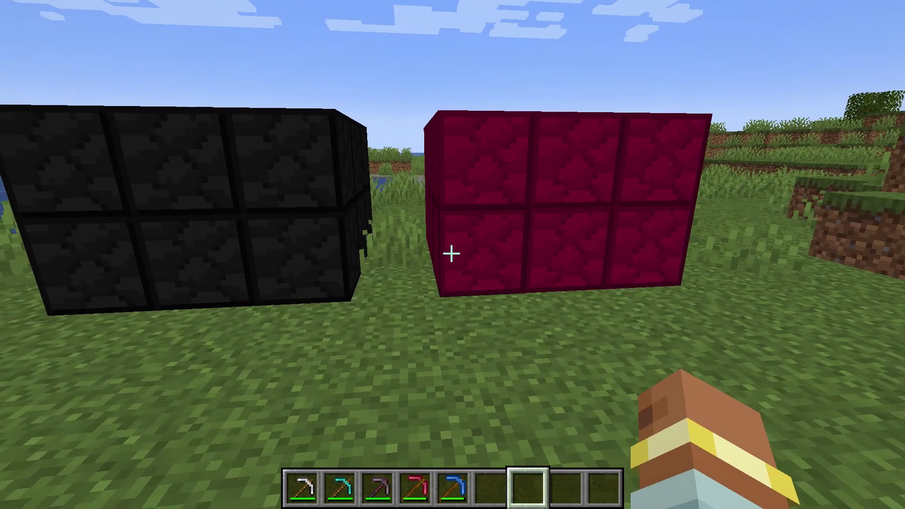
Step: Switch to the Minecraft test world and examine the hotbar pickaxes and the black and crimson block walls
{"action": "scroll", "coordinate": [453, 255], "scroll_direction": "up", "scroll_amount": 2}
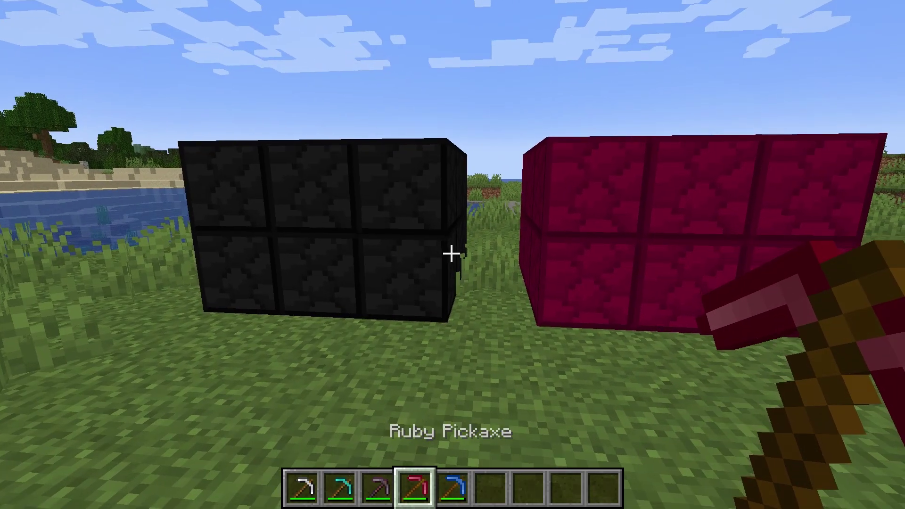
{"action": "scroll", "coordinate": [451, 254], "scroll_direction": "down", "scroll_amount": 1}
{"action": "scroll", "coordinate": [451, 255], "scroll_direction": "up", "scroll_amount": 1}
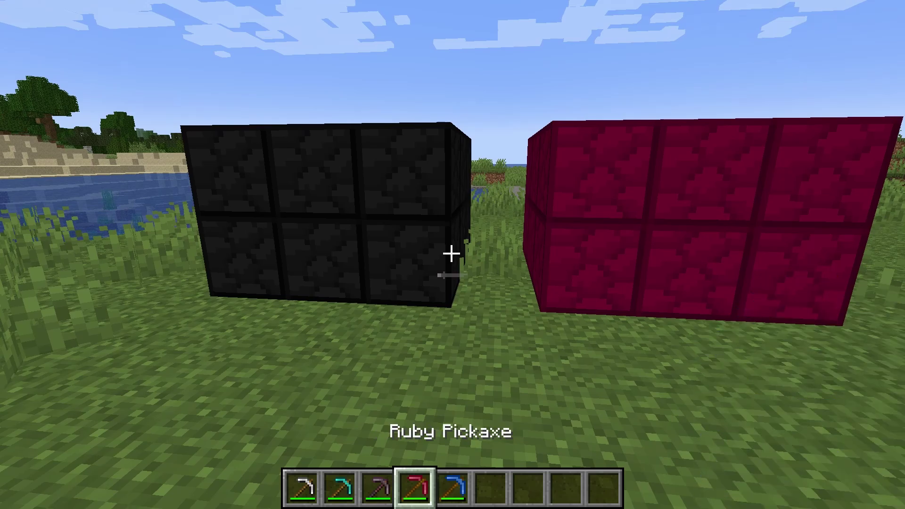
{"action": "scroll", "coordinate": [452, 254], "scroll_direction": "up", "scroll_amount": 1}
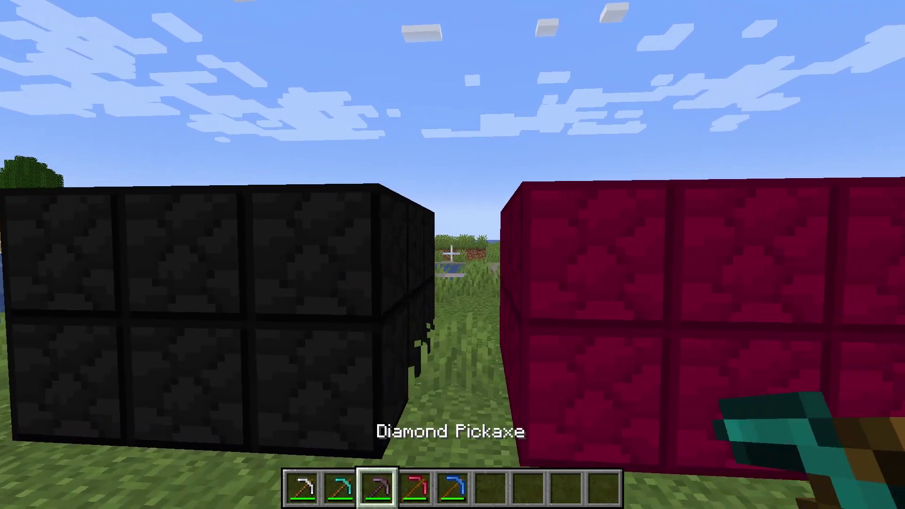
{"action": "scroll", "coordinate": [452, 255], "scroll_direction": "down", "scroll_amount": 1}
{"action": "scroll", "coordinate": [452, 254], "scroll_direction": "up", "scroll_amount": 1}
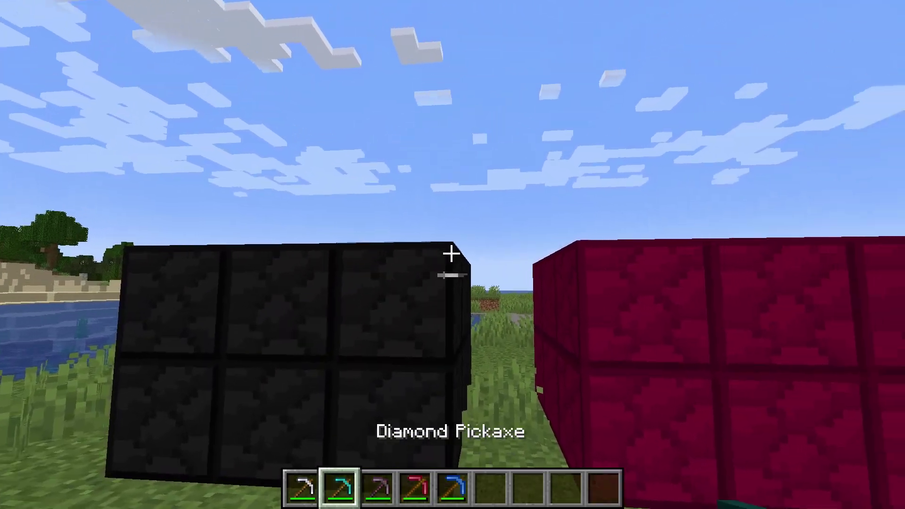
{"action": "scroll", "coordinate": [451, 254], "scroll_direction": "down", "scroll_amount": 2}
{"action": "key", "text": "s"}
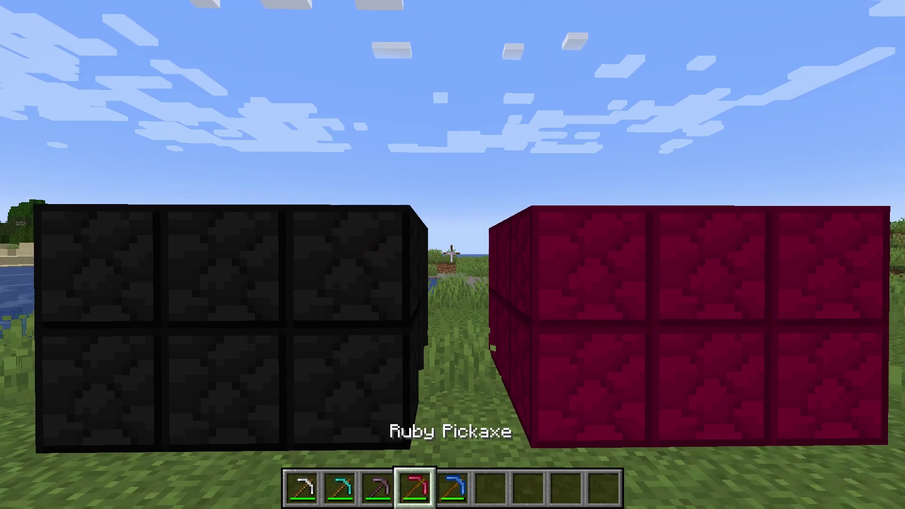
{"action": "key", "text": "w"}
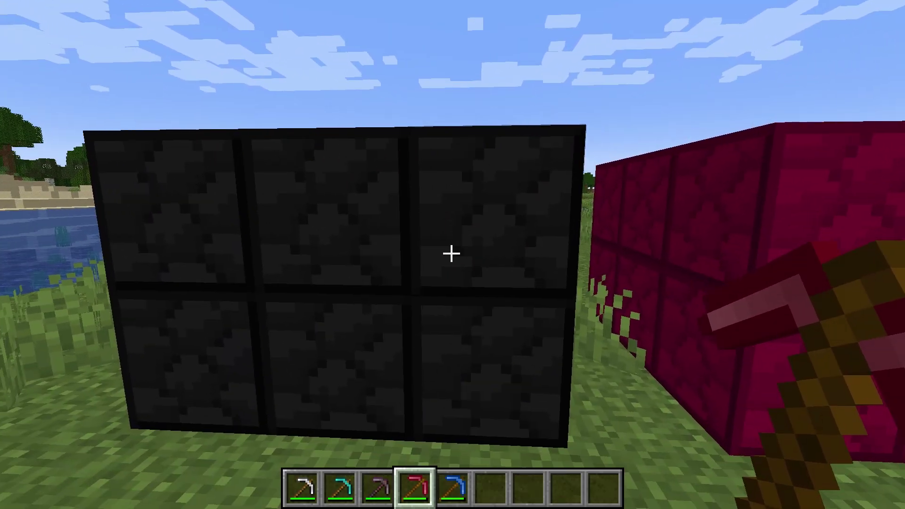
{"action": "key", "text": "s"}
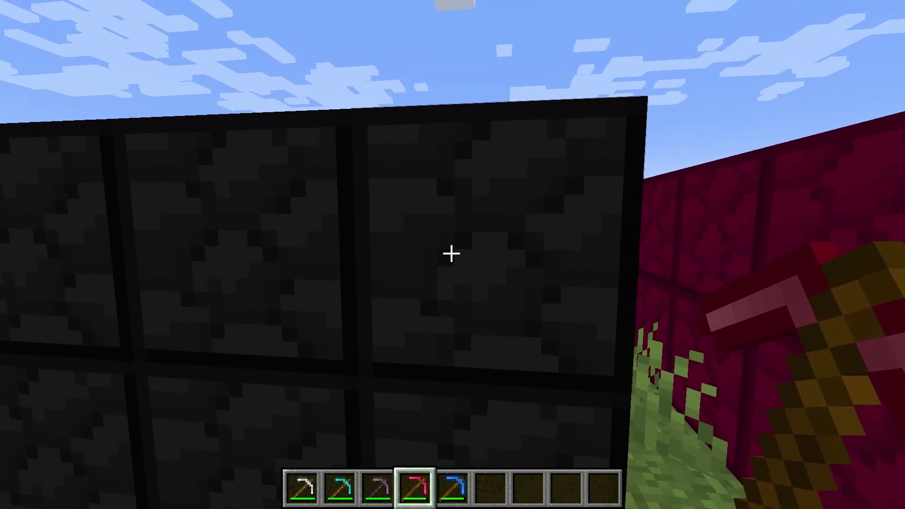
{"action": "key", "text": "s"}
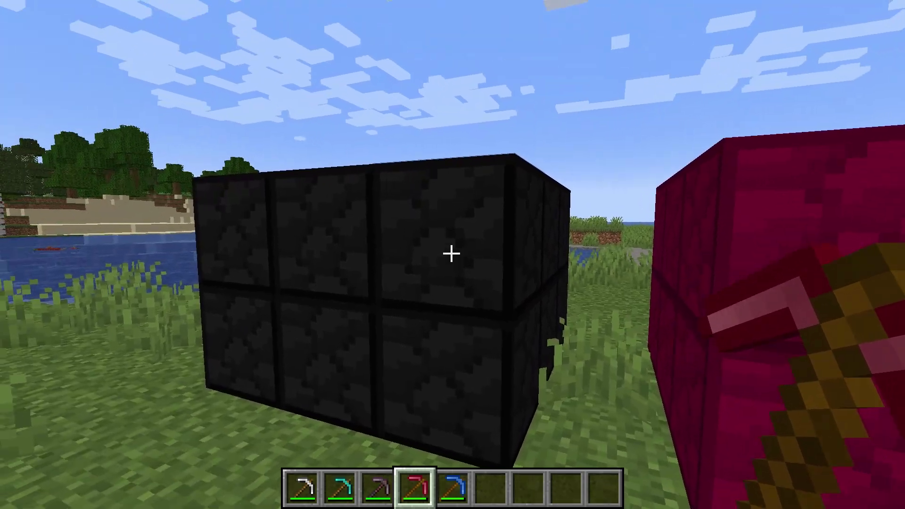
{"action": "key", "text": "w"}
Step: Pick a black block and a crimson block from the two walls into the hotbar
{"action": "middle_click", "coordinate": [452, 254]}
{"action": "key", "text": "s"}
{"action": "key", "text": "4"}
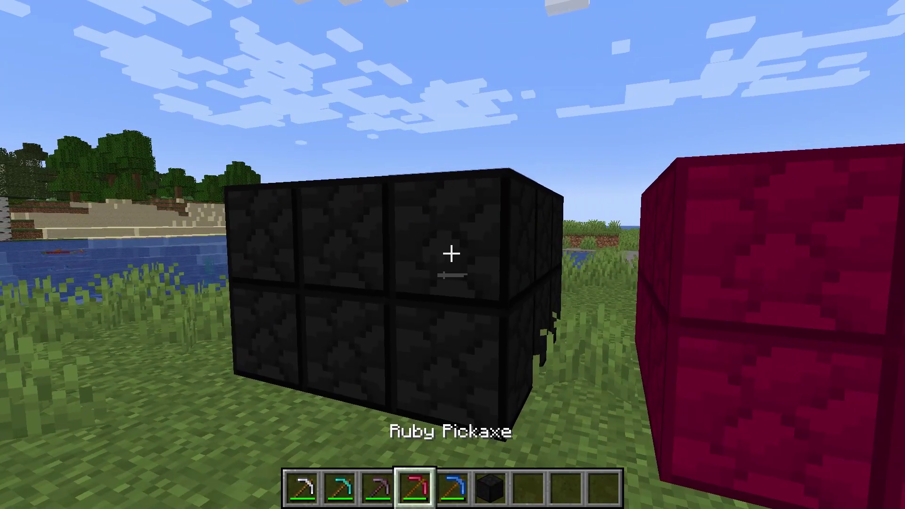
{"action": "key", "text": "9"}
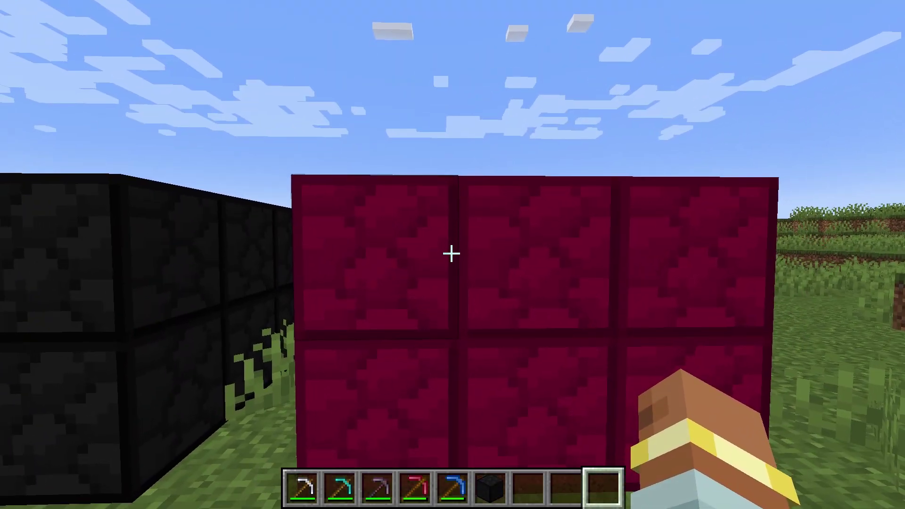
{"action": "middle_click", "coordinate": [452, 253]}
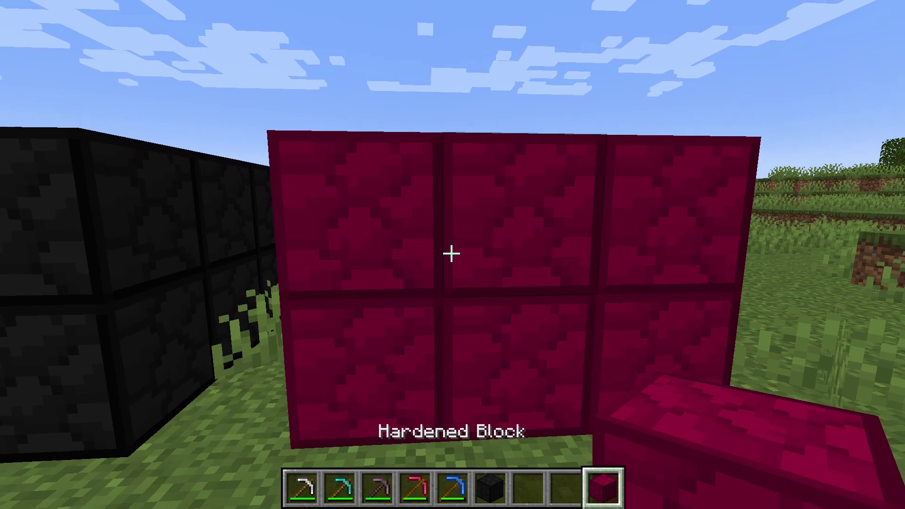
{"action": "scroll", "coordinate": [452, 253], "scroll_direction": "up", "scroll_amount": 2}
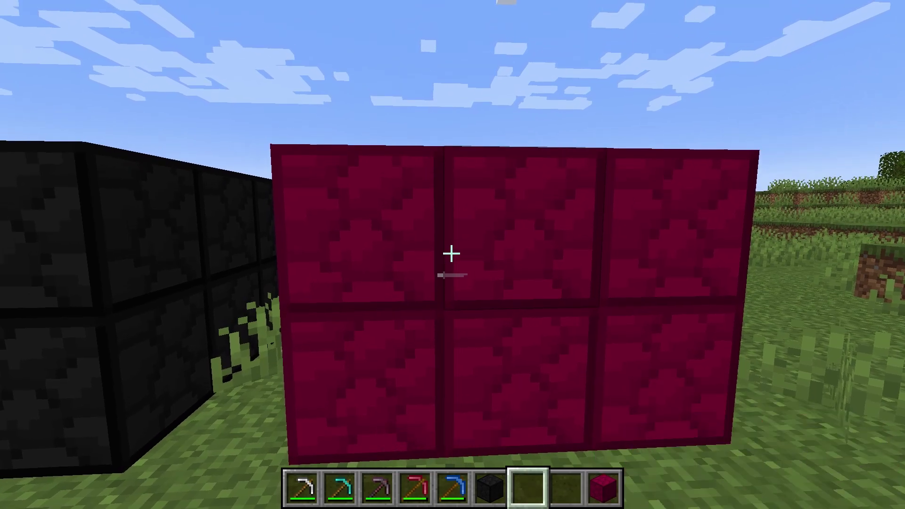
{"action": "scroll", "coordinate": [452, 255], "scroll_direction": "up", "scroll_amount": 1}
{"action": "scroll", "coordinate": [451, 254], "scroll_direction": "down", "scroll_amount": 3}
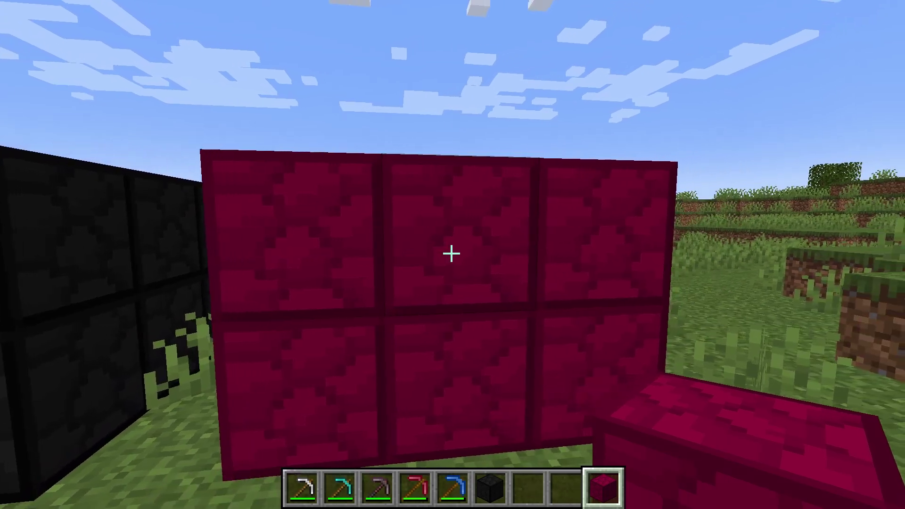
{"action": "scroll", "coordinate": [453, 255], "scroll_direction": "up", "scroll_amount": 1}
{"action": "scroll", "coordinate": [452, 254], "scroll_direction": "down", "scroll_amount": 2}
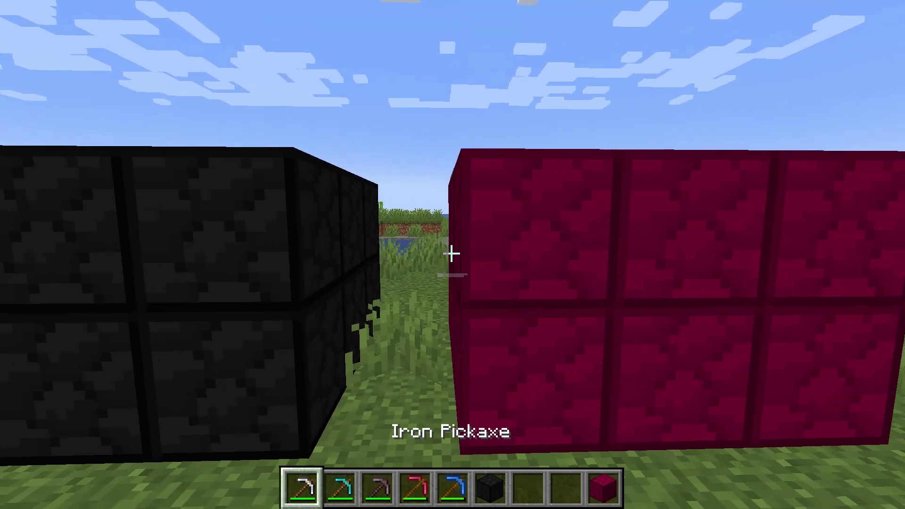
Step: Clear the picked black and crimson blocks from the hotbar through the inventory
{"action": "key", "text": "e"}
{"action": "left_click", "coordinate": [481, 341], "text": "shift"}
{"action": "left_click", "coordinate": [555, 342], "text": "shift"}
{"action": "key", "text": "e"}
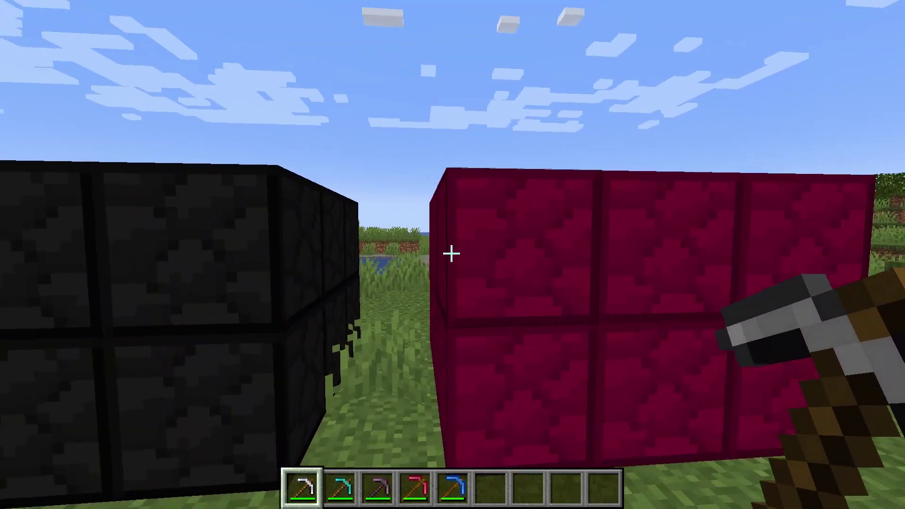
Step: Equip the Netherite Pickaxe and switch the game mode to Survival in front of the black and crimson walls
{"action": "key", "text": "2"}
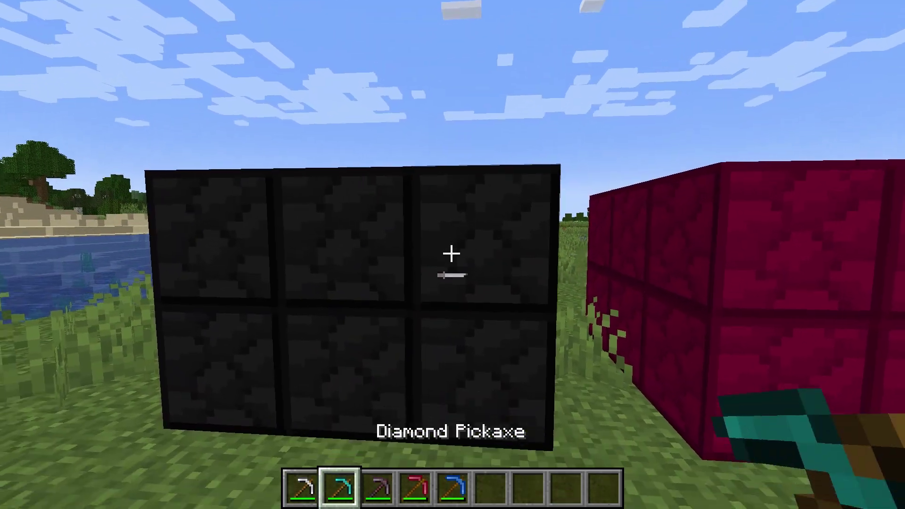
{"action": "key", "text": "3"}
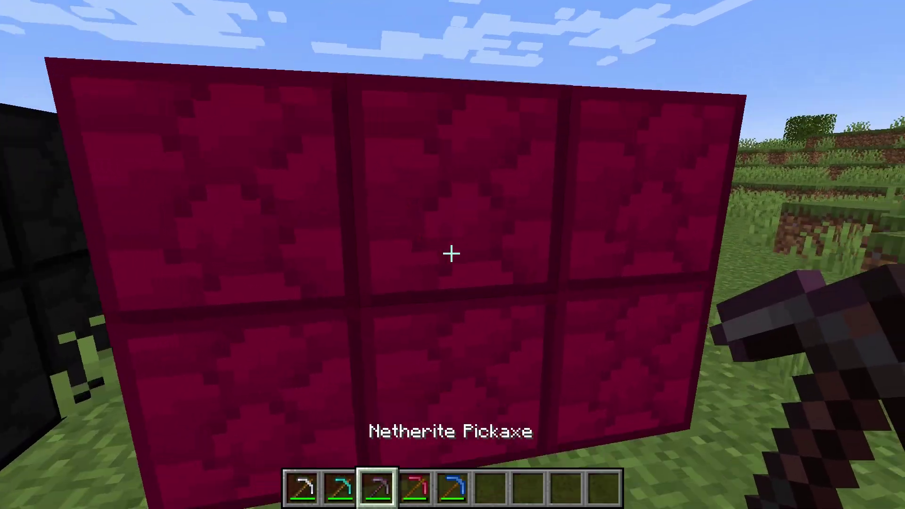
{"action": "key", "text": "a"}
{"action": "key", "text": "s"}
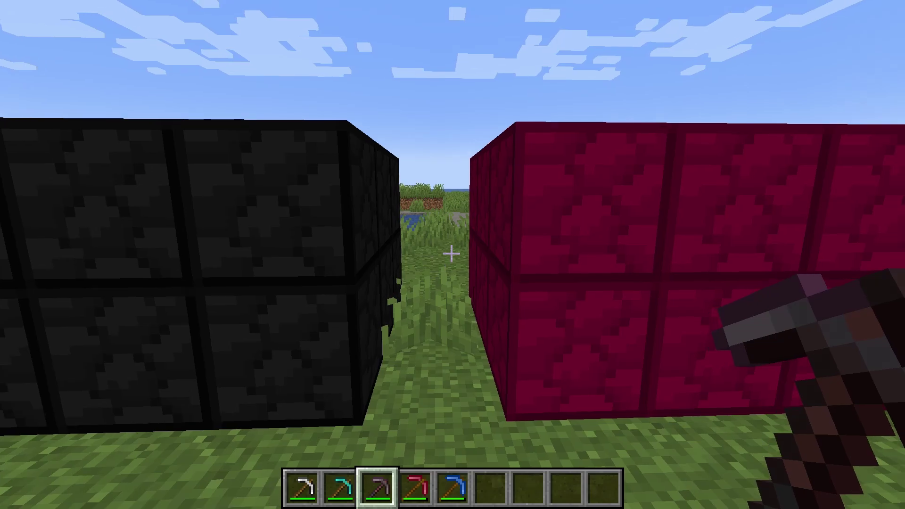
{"action": "key", "text": "F3+F4"}
{"action": "key", "text": "s"}
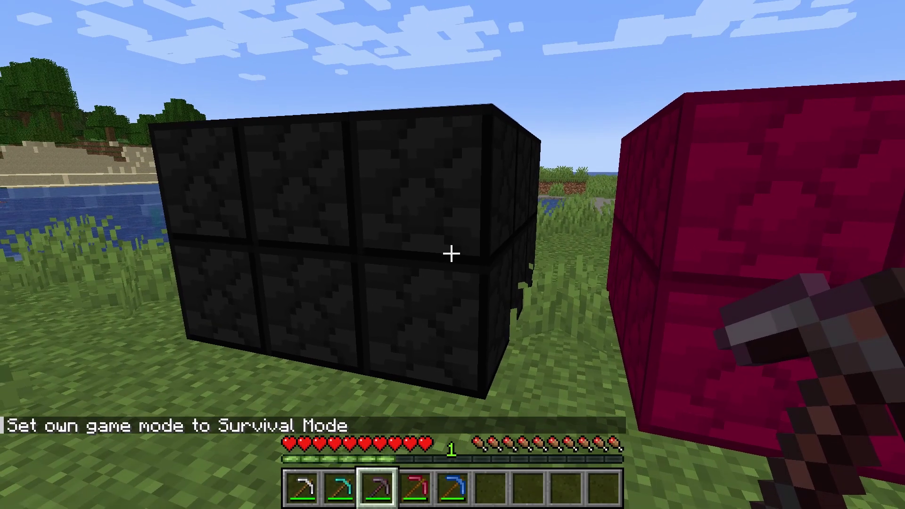
Step: Mine the upper corner block of the black wall with the Ruby Pickaxe, collect the Hardened Block and place it back
{"action": "key", "text": "4"}
{"action": "left_click", "coordinate": [452, 254]}
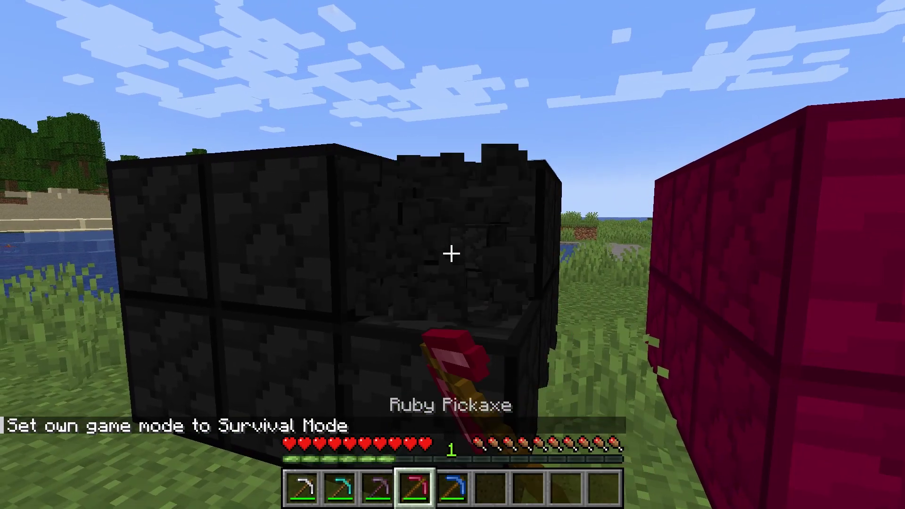
{"action": "key", "text": "w"}
{"action": "key", "text": "s"}
{"action": "scroll", "coordinate": [452, 255], "scroll_direction": "up", "scroll_amount": 7}
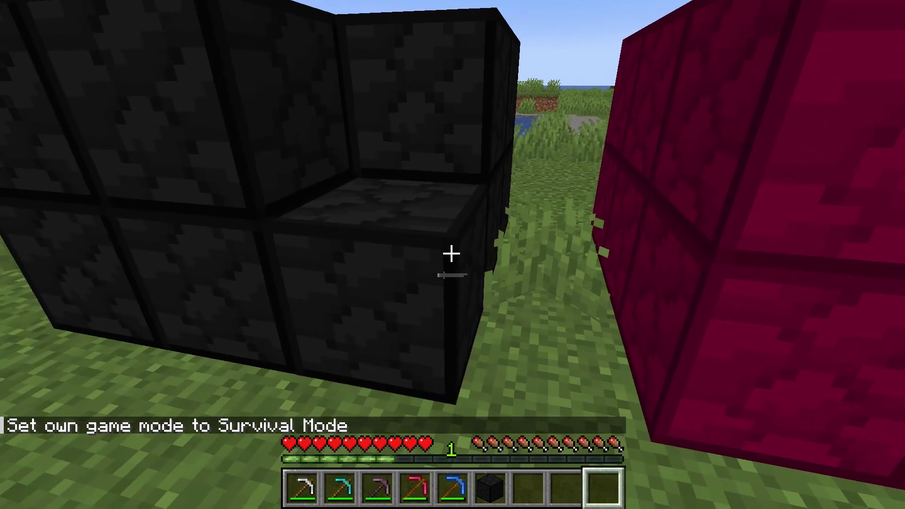
{"action": "key", "text": "s"}
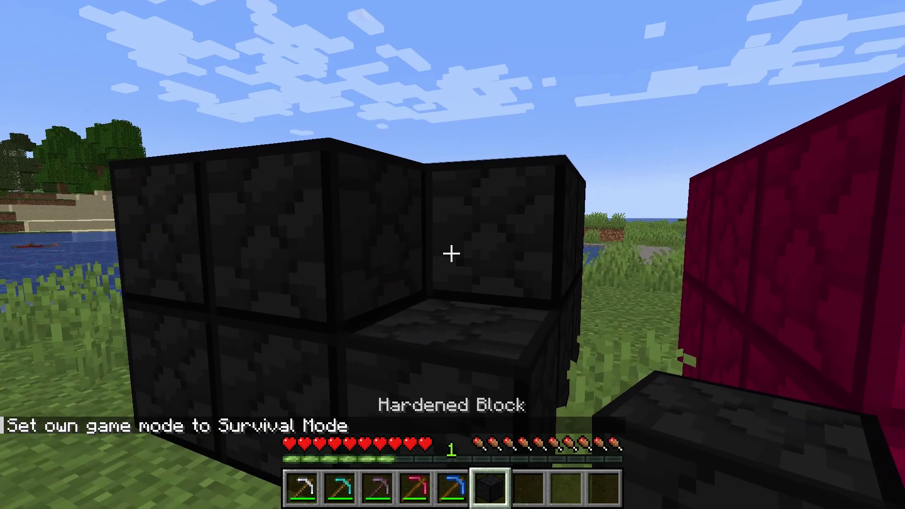
{"action": "right_click", "coordinate": [451, 254]}
Step: Mine the same black corner block with the Sapphire Pickaxe, collect it and put it back in the wall
{"action": "scroll", "coordinate": [452, 255], "scroll_direction": "down", "scroll_amount": 2}
{"action": "scroll", "coordinate": [452, 254], "scroll_direction": "up", "scroll_amount": 3}
{"action": "left_click", "coordinate": [452, 253]}
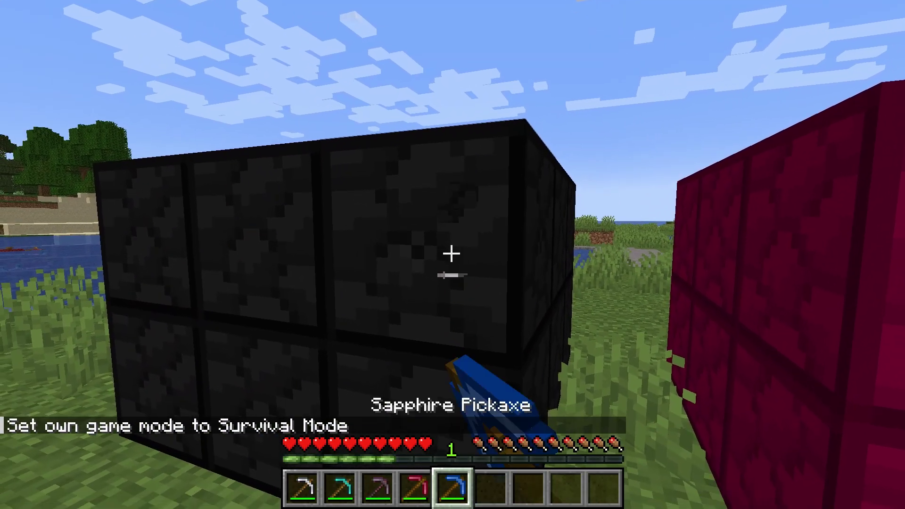
{"action": "key", "text": "w"}
{"action": "key", "text": "space"}
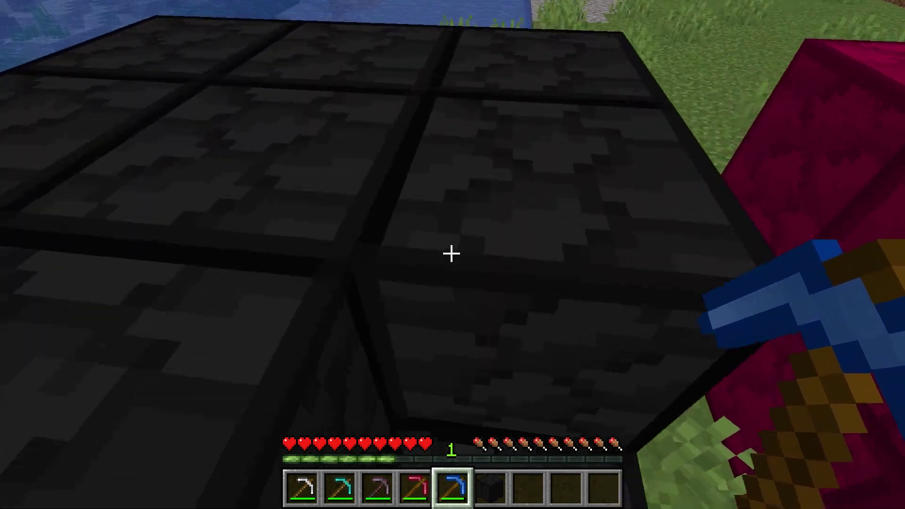
{"action": "key", "text": "s"}
{"action": "scroll", "coordinate": [451, 254], "scroll_direction": "down", "scroll_amount": 1}
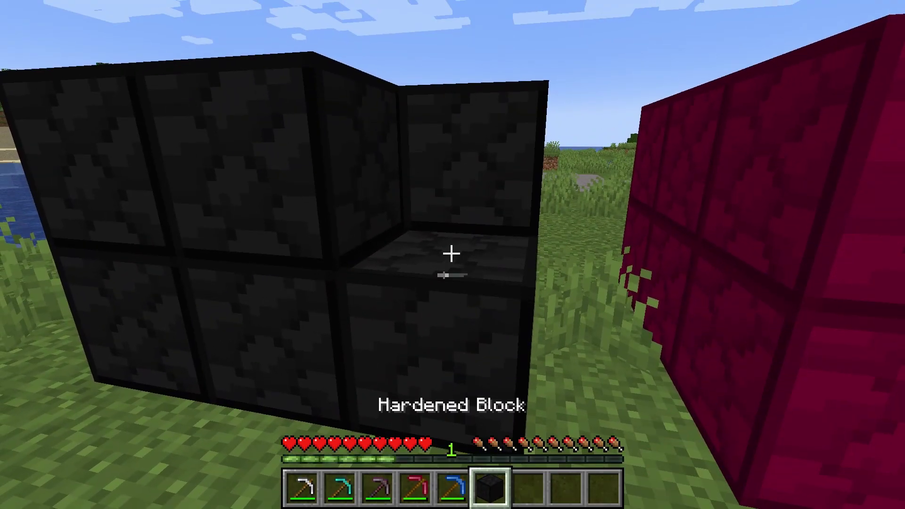
{"action": "right_click", "coordinate": [452, 254]}
{"action": "key", "text": "w"}
{"action": "key", "text": "space"}
{"action": "key", "text": "s"}
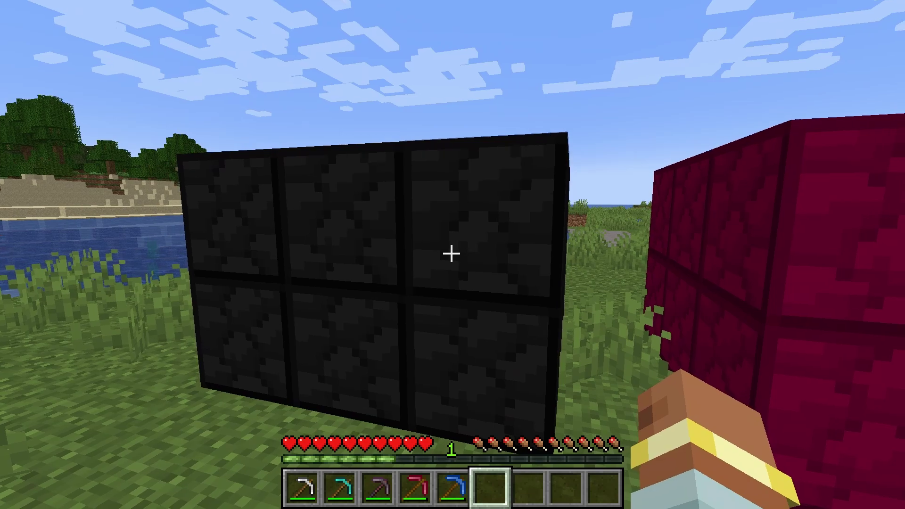
Step: Go to the crimson wall and mine its upper corner block with the Ruby Pickaxe
{"action": "key", "text": "w"}
{"action": "scroll", "coordinate": [453, 254], "scroll_direction": "up", "scroll_amount": 1}
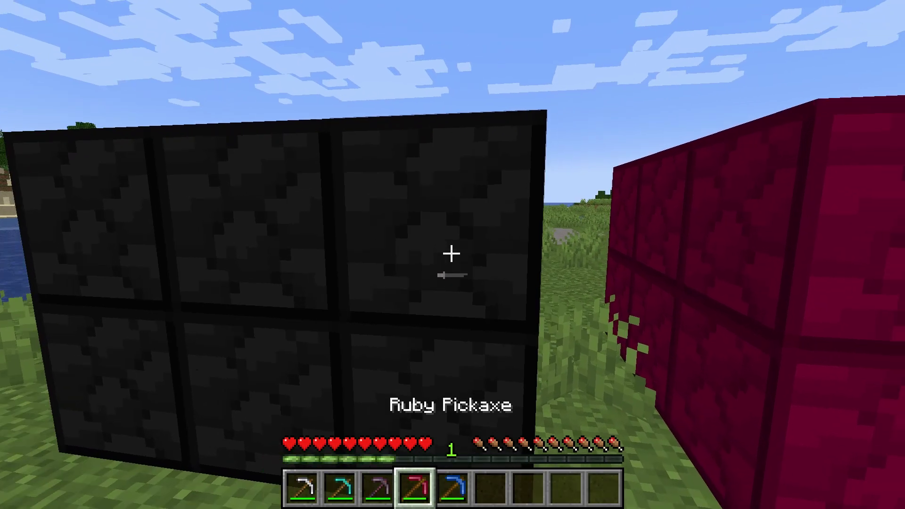
{"action": "scroll", "coordinate": [453, 255], "scroll_direction": "down", "scroll_amount": 1}
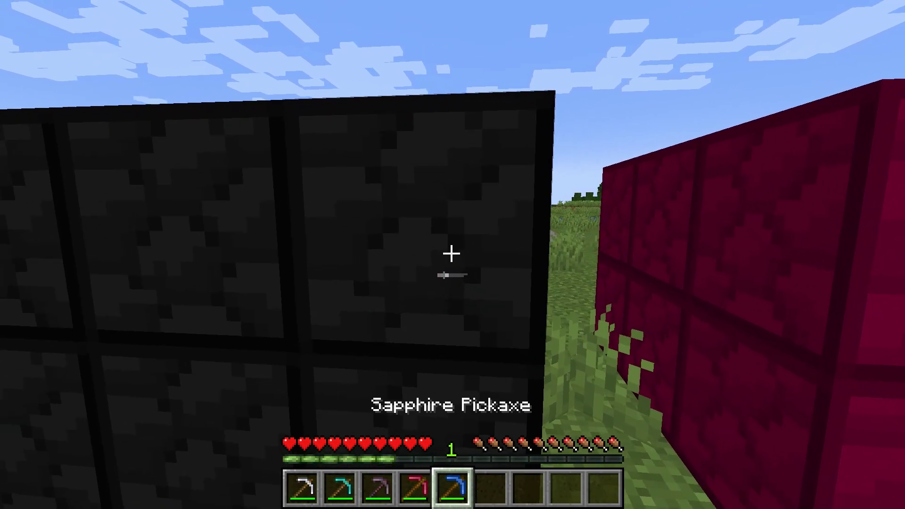
{"action": "key", "text": "d"}
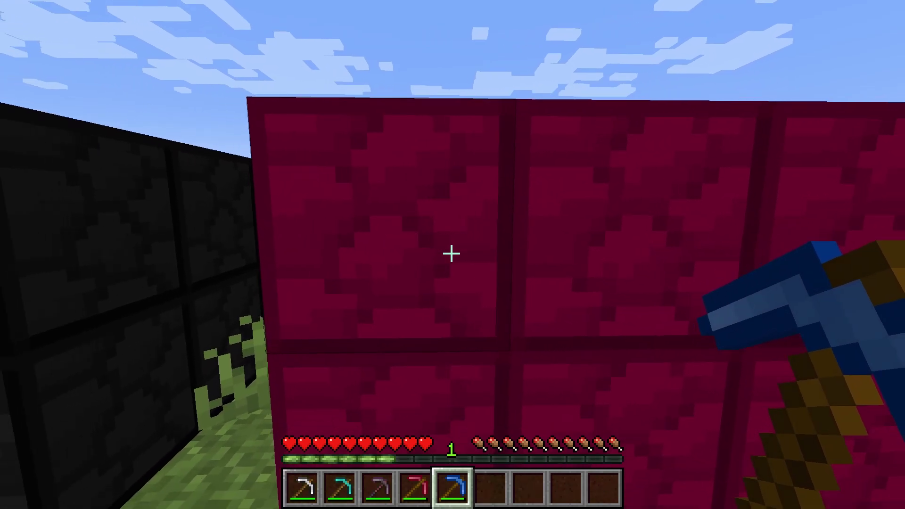
{"action": "key", "text": "s"}
{"action": "scroll", "coordinate": [454, 255], "scroll_direction": "up", "scroll_amount": 1}
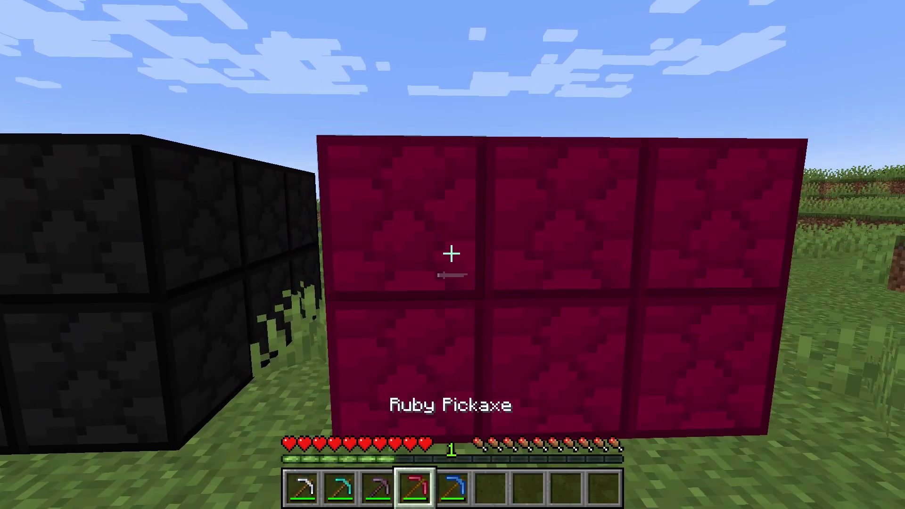
{"action": "left_click_drag", "start_coordinate": [453, 254], "coordinate": [453, 254]}
{"action": "key", "text": "w"}
{"action": "key", "text": "s"}
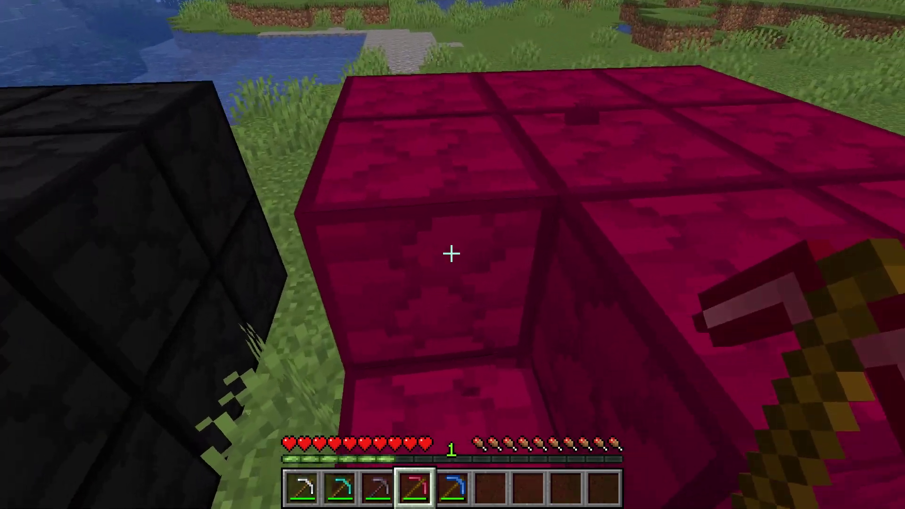
Step: Mine the lower corner block of the crimson wall with the Sapphire Pickaxe, collect it and place it back
{"action": "scroll", "coordinate": [452, 255], "scroll_direction": "down", "scroll_amount": 2}
{"action": "scroll", "coordinate": [452, 254], "scroll_direction": "up", "scroll_amount": 1}
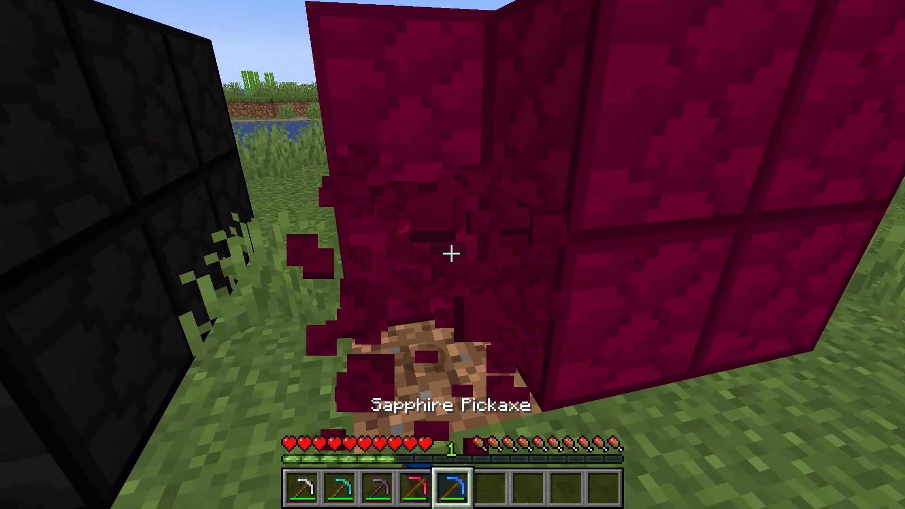
{"action": "key", "text": "w"}
{"action": "key", "text": "s"}
{"action": "scroll", "coordinate": [452, 255], "scroll_direction": "up", "scroll_amount": 1}
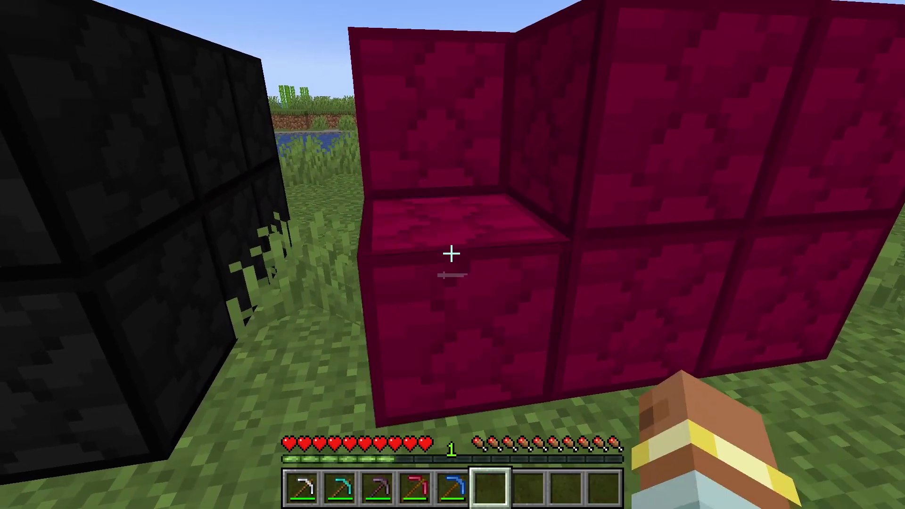
Step: Examine both block walls from the ground and from above while alternating between the Ruby and Sapphire Pickaxes
{"action": "key", "text": "s"}
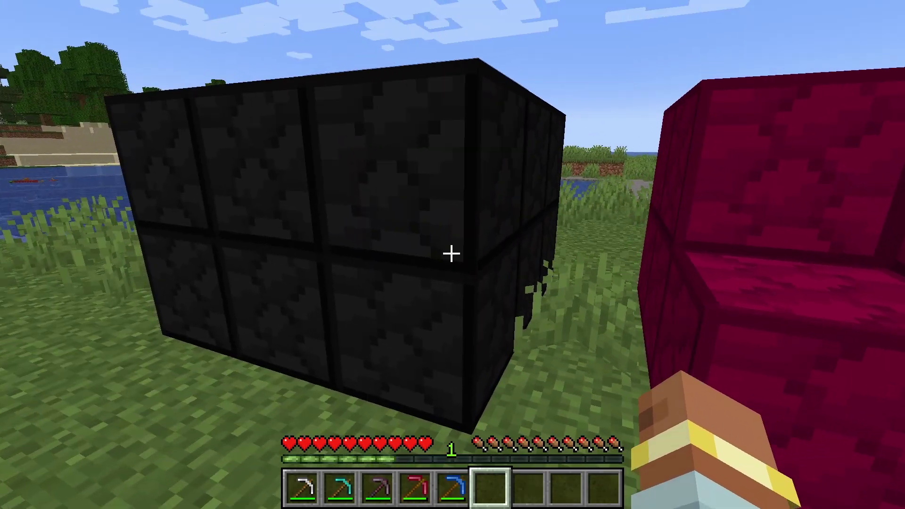
{"action": "key", "text": "w"}
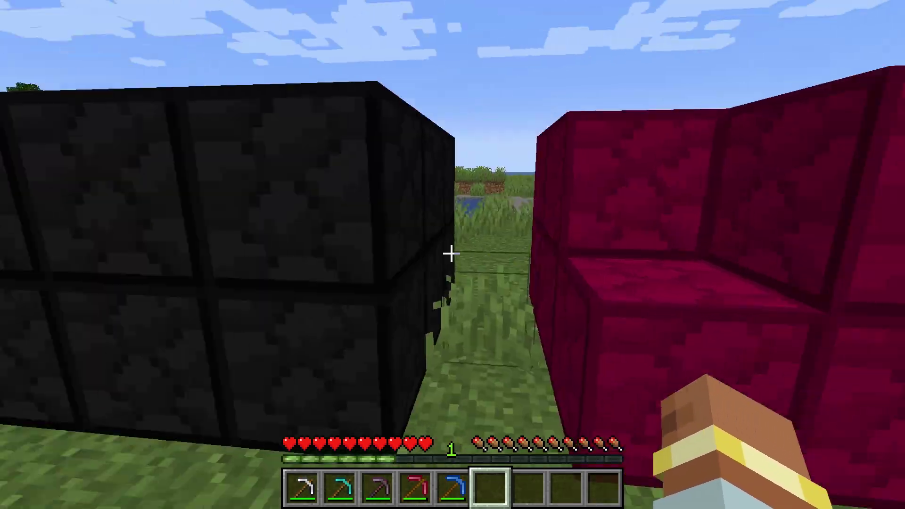
{"action": "scroll", "coordinate": [452, 253], "scroll_direction": "up", "scroll_amount": 1}
{"action": "scroll", "coordinate": [452, 254], "scroll_direction": "up", "scroll_amount": 1}
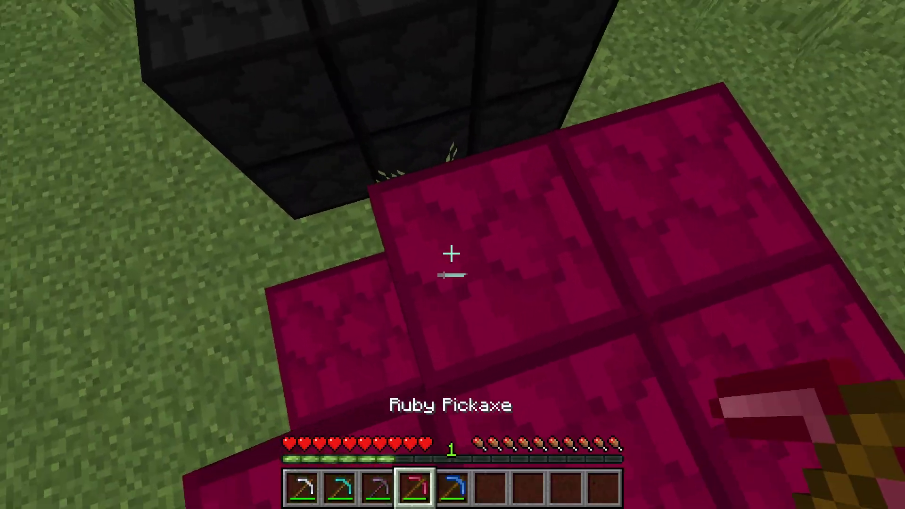
{"action": "scroll", "coordinate": [452, 254], "scroll_direction": "down", "scroll_amount": 1}
{"action": "key", "text": "w"}
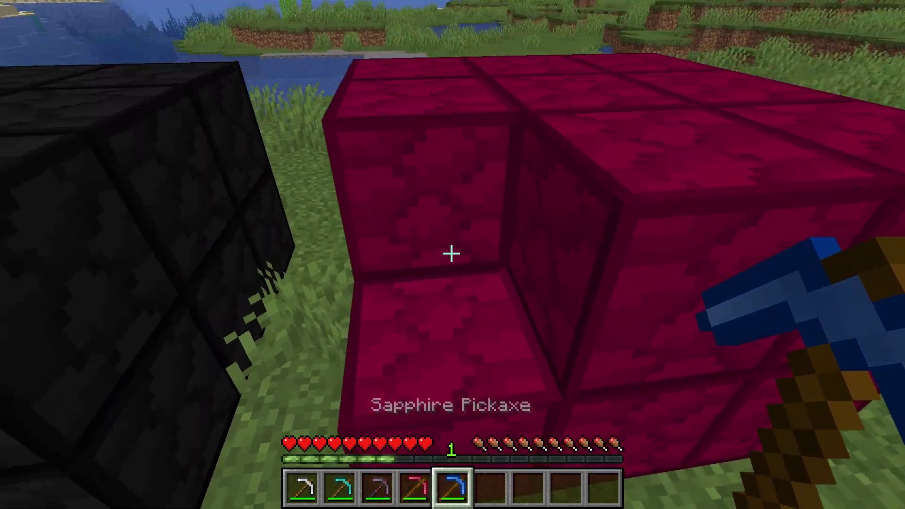
{"action": "scroll", "coordinate": [452, 255], "scroll_direction": "up", "scroll_amount": 1}
{"action": "scroll", "coordinate": [452, 253], "scroll_direction": "down", "scroll_amount": 1}
{"action": "scroll", "coordinate": [452, 254], "scroll_direction": "up", "scroll_amount": 1}
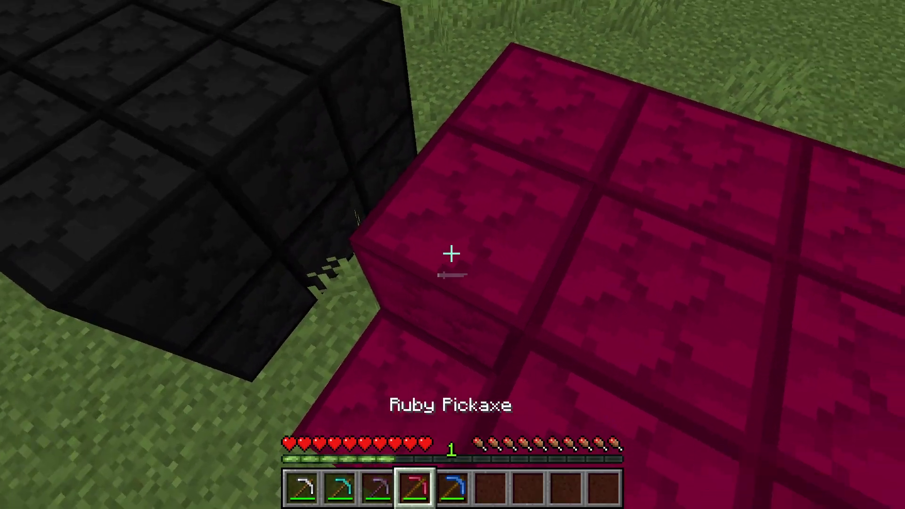
{"action": "key", "text": "w"}
{"action": "key", "text": "space"}
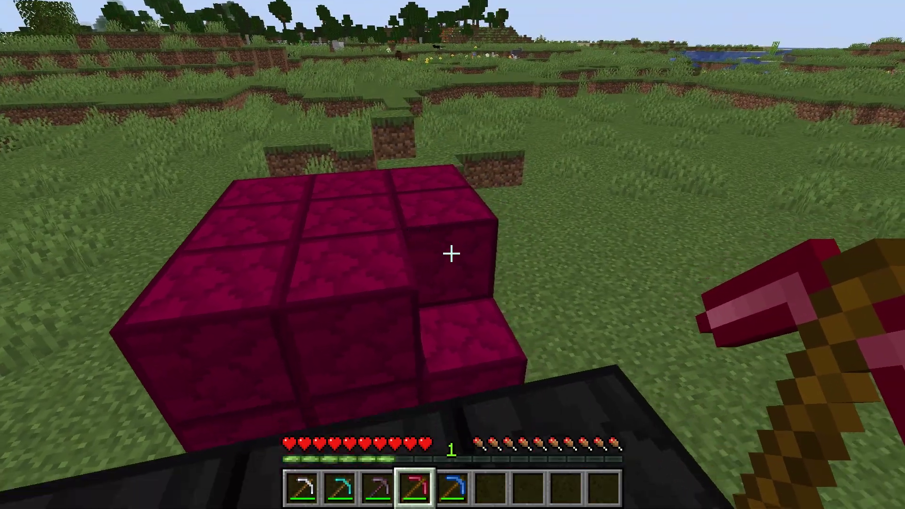
{"action": "key", "text": "s"}
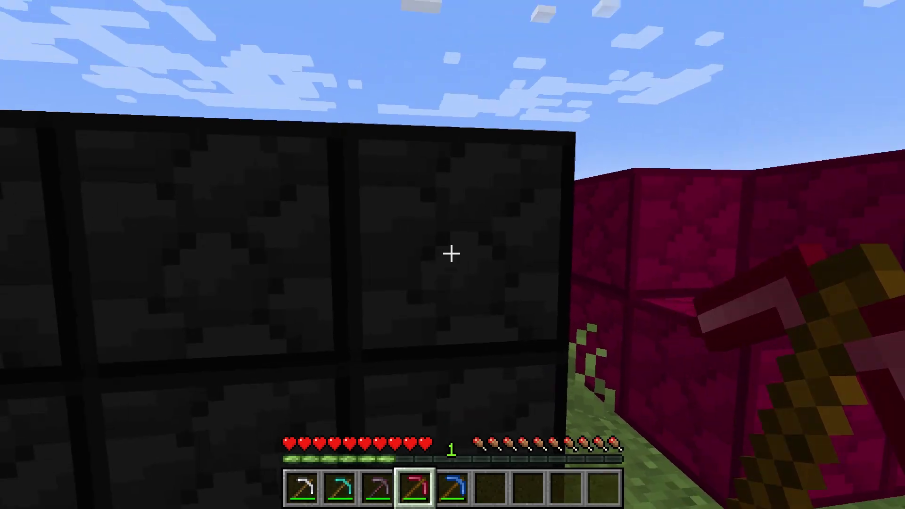
{"action": "key", "text": "d"}
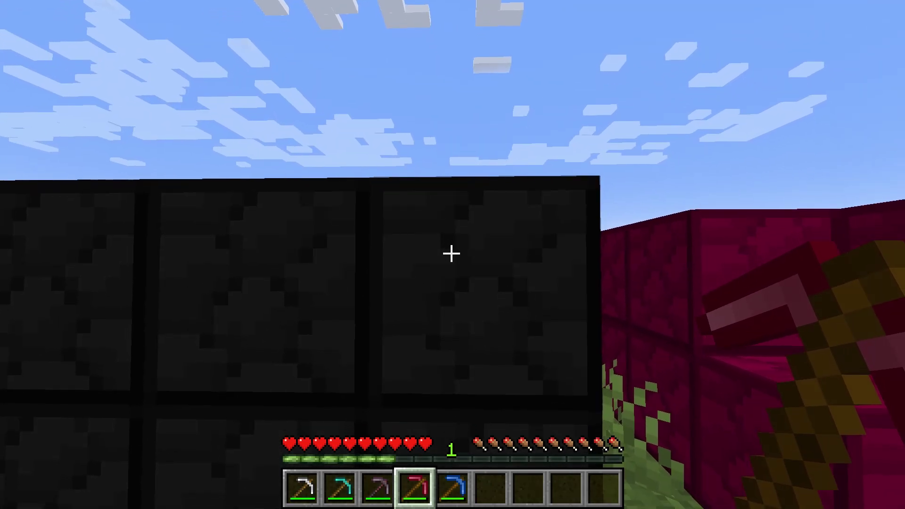
Step: Mine the black wall's upper corner block again with the Sapphire Pickaxe and restore the collected block
{"action": "key", "text": "5"}
{"action": "left_click", "coordinate": [451, 254]}
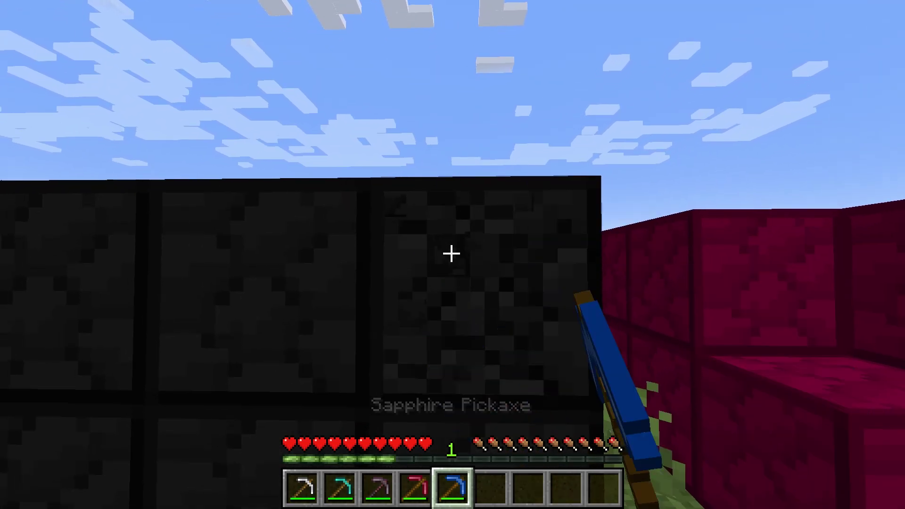
{"action": "key", "text": "4"}
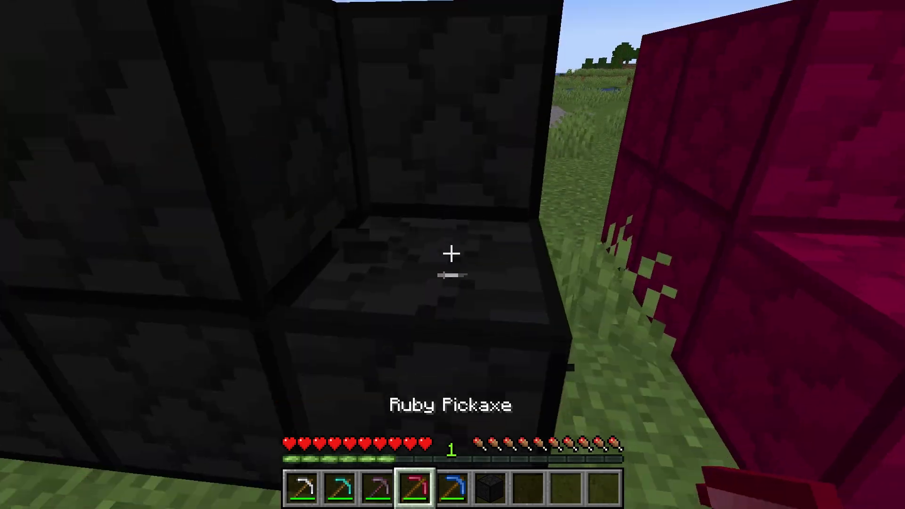
{"action": "key", "text": "6"}
{"action": "right_click", "coordinate": [452, 254]}
{"action": "key", "text": "s"}
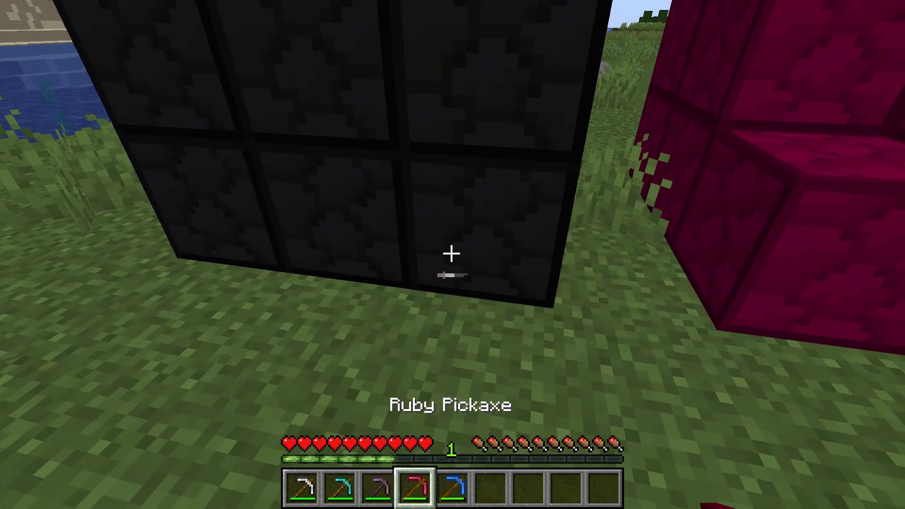
Step: Repeat the black corner block test with the Ruby Pickaxe, collecting the block and replacing it in the gap
{"action": "left_click", "coordinate": [452, 253]}
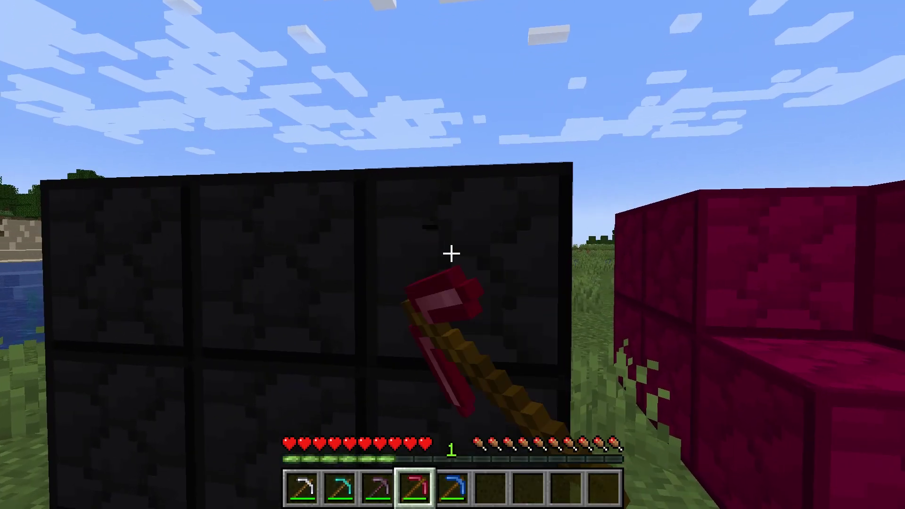
{"action": "left_click_drag", "start_coordinate": [452, 254], "coordinate": [452, 254]}
{"action": "key", "text": "5"}
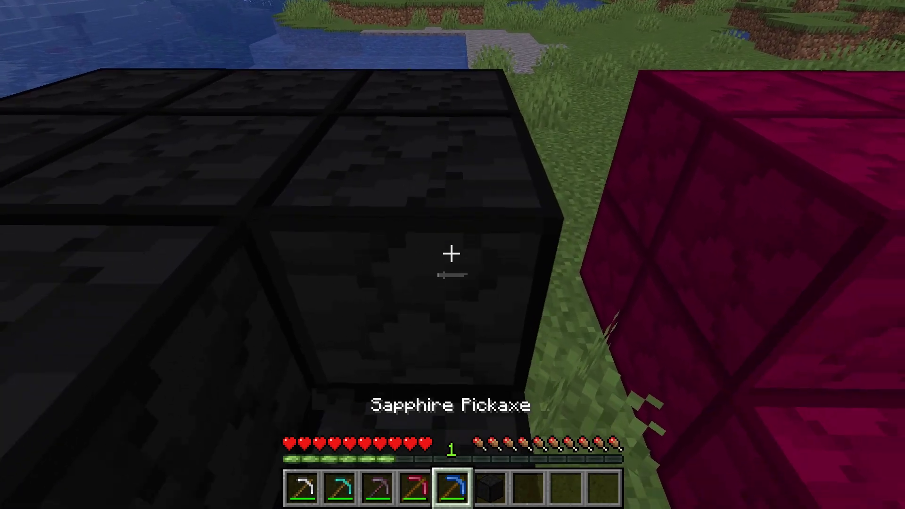
{"action": "key", "text": "6"}
{"action": "right_click", "coordinate": [453, 254]}
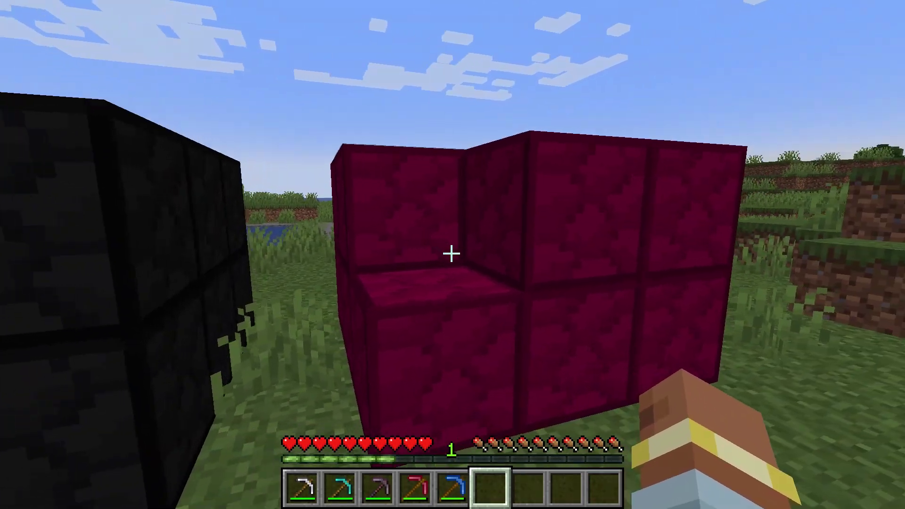
{"action": "key", "text": "8"}
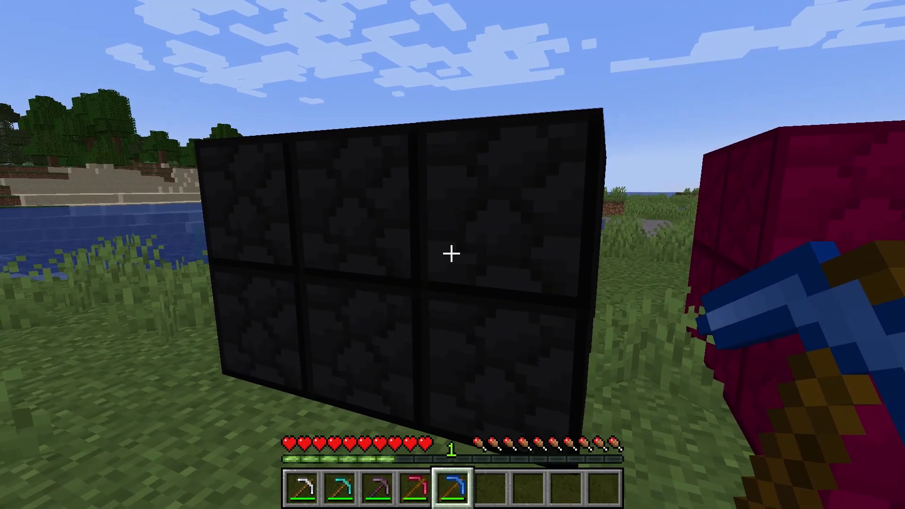
{"action": "key", "text": "w"}
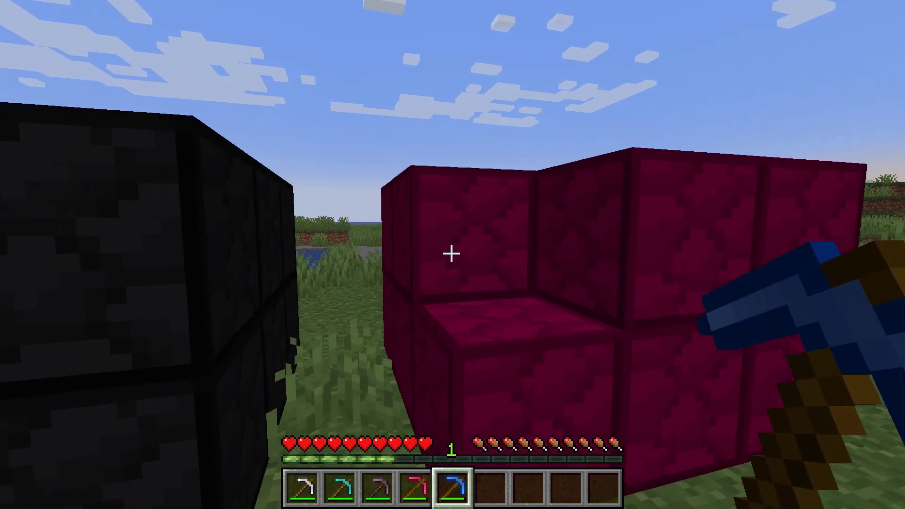
{"action": "key", "text": "4"}
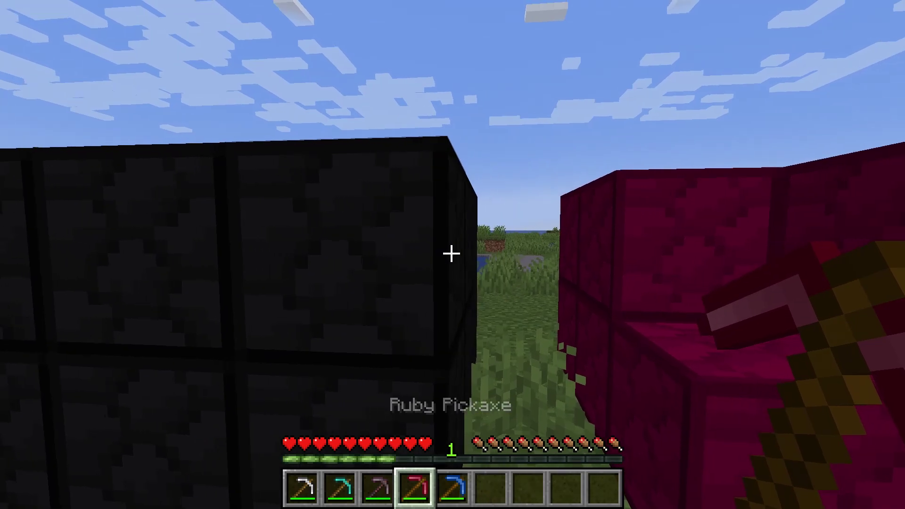
Step: Mine the black wall's corner block with the Sapphire Pickaxe, collect it and put it back in the gap
{"action": "key", "text": "s"}
{"action": "key", "text": "5"}
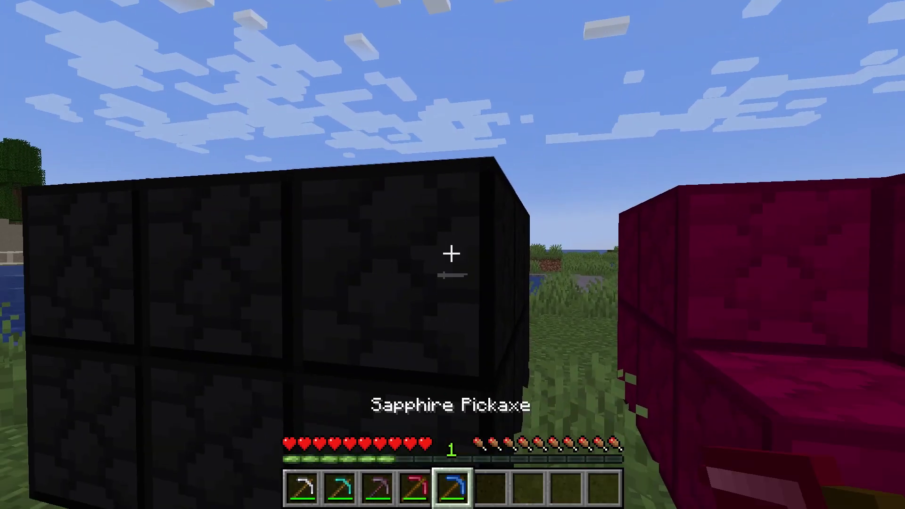
{"action": "left_click", "coordinate": [452, 254]}
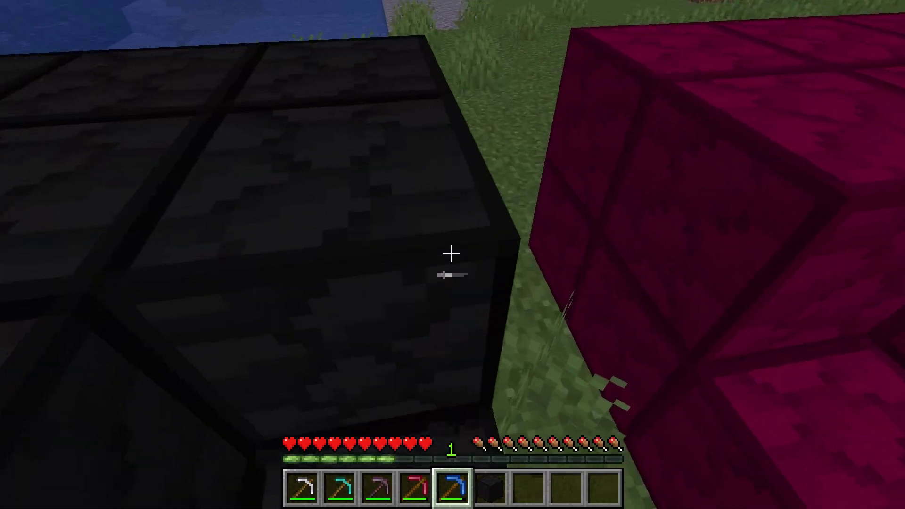
{"action": "key", "text": "4"}
{"action": "key", "text": "6"}
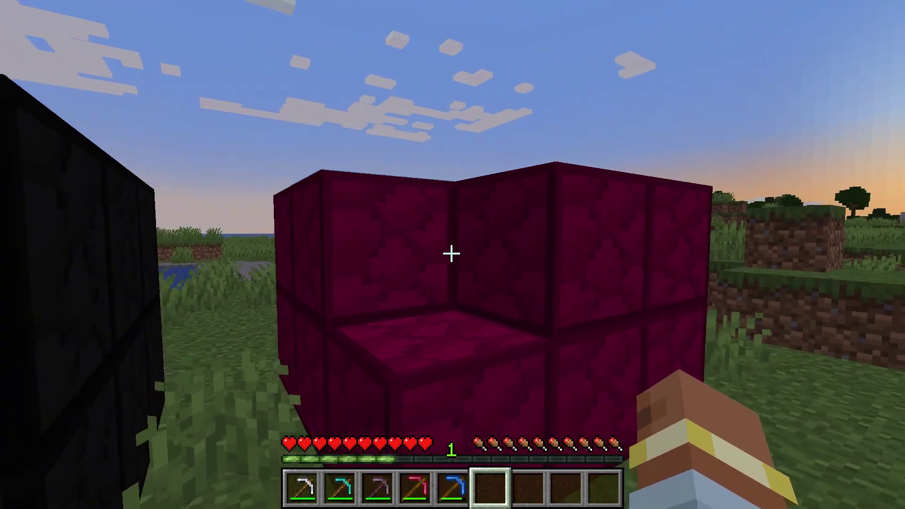
Step: Compare the black and crimson walls with the Ruby and Sapphire Pickaxes, and inspect both walls empty-handed from on top and from the ground
{"action": "key", "text": "5"}
{"action": "key", "text": "4"}
{"action": "key", "text": "s"}
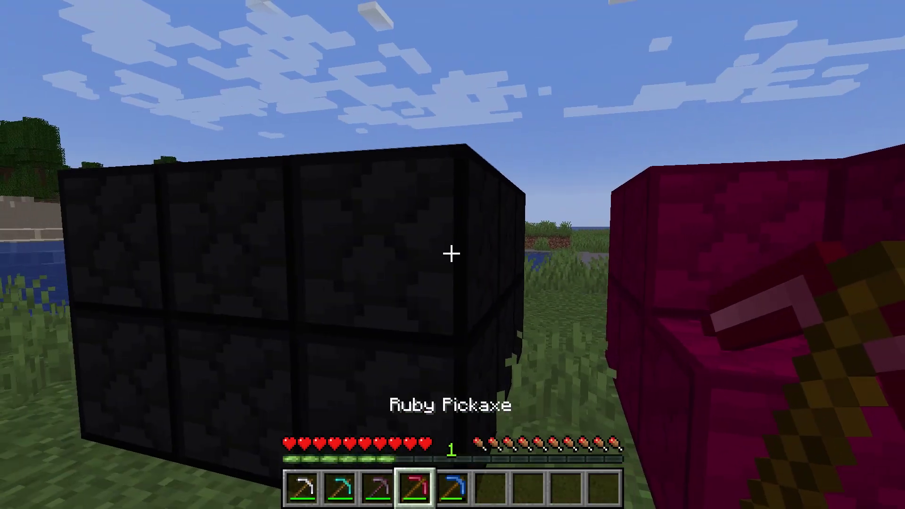
{"action": "key", "text": "w"}
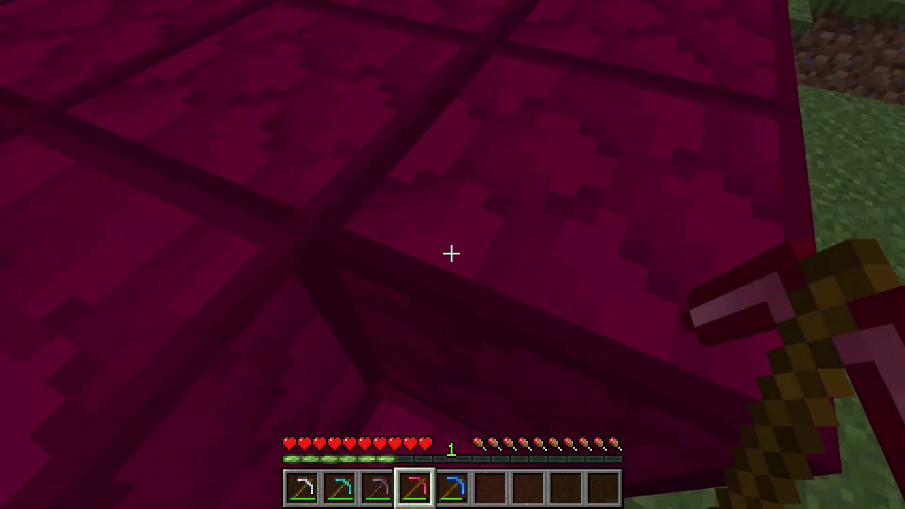
{"action": "left_click", "coordinate": [452, 254]}
{"action": "key", "text": "5"}
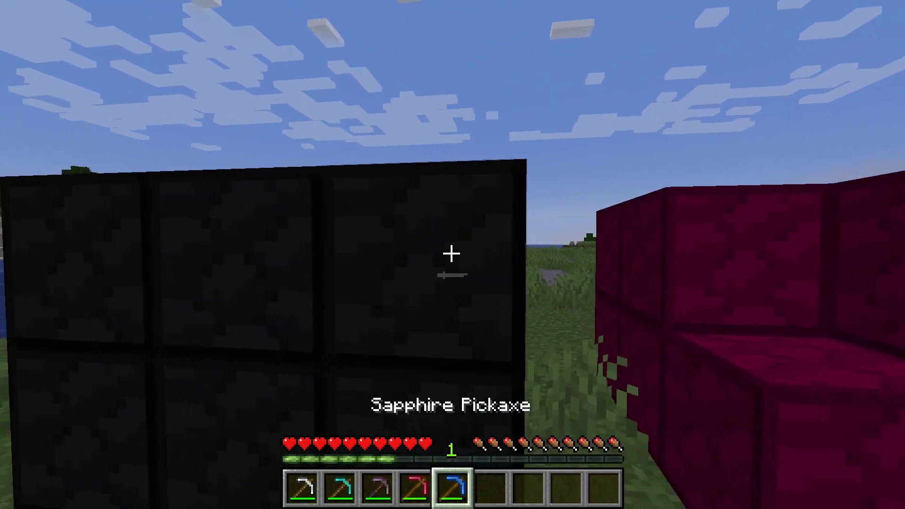
{"action": "key", "text": "7"}
{"action": "key", "text": "s"}
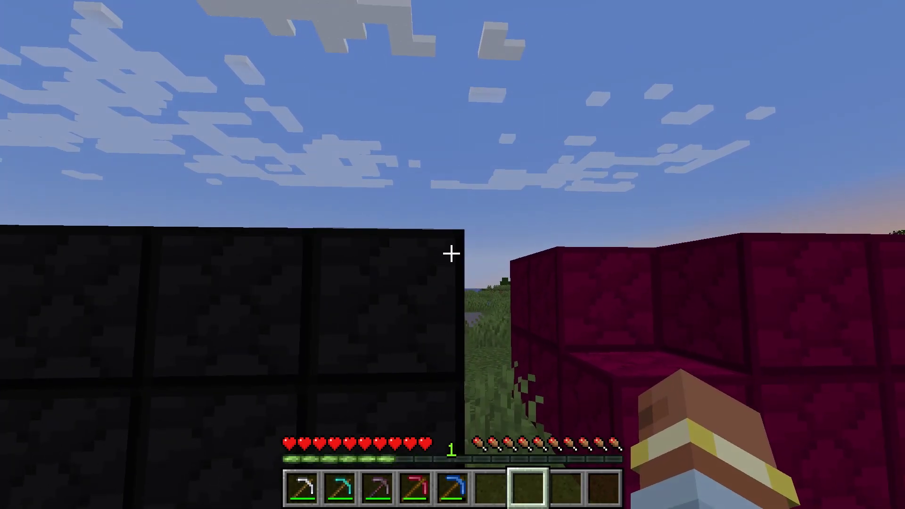
{"action": "key", "text": "w"}
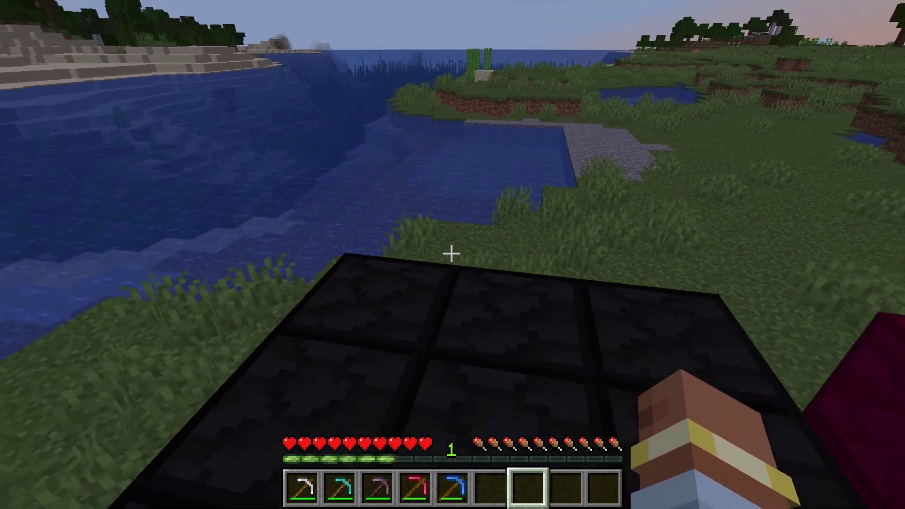
{"action": "key", "text": "s"}
{"action": "key", "text": "space"}
{"action": "key", "text": "w"}
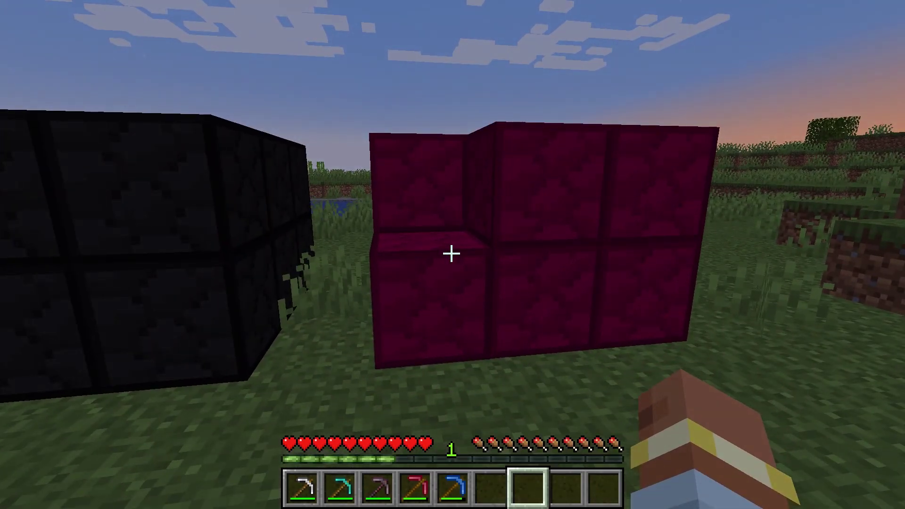
{"action": "key", "text": "w"}
{"action": "key", "text": "space"}
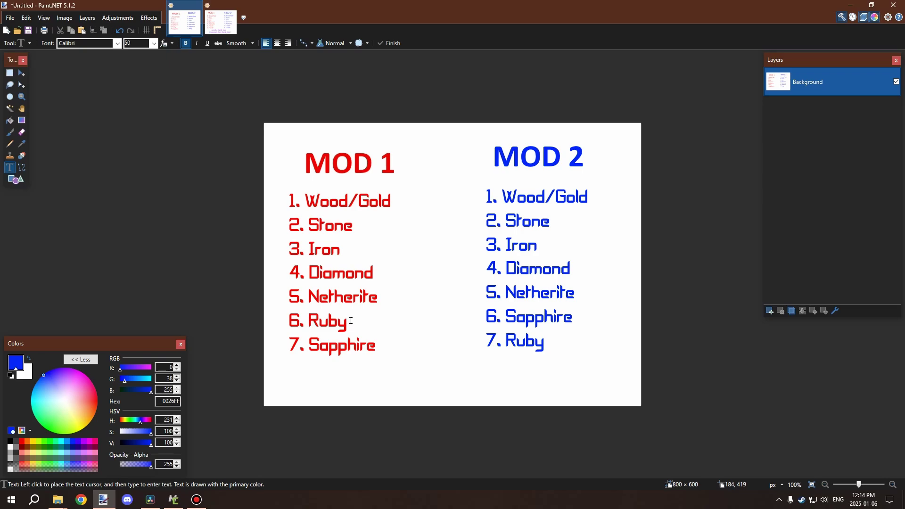
Step: Switch to Paint.NET and show the comparison image listing the numbered tiers with the needs_tier5_tool and incorrect_for_tier5_tool tags
{"action": "left_click", "coordinate": [227, 15]}
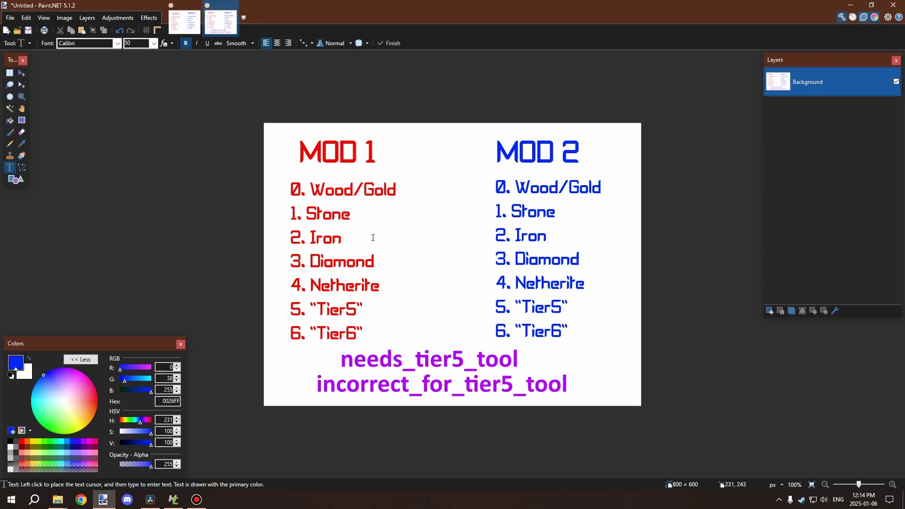